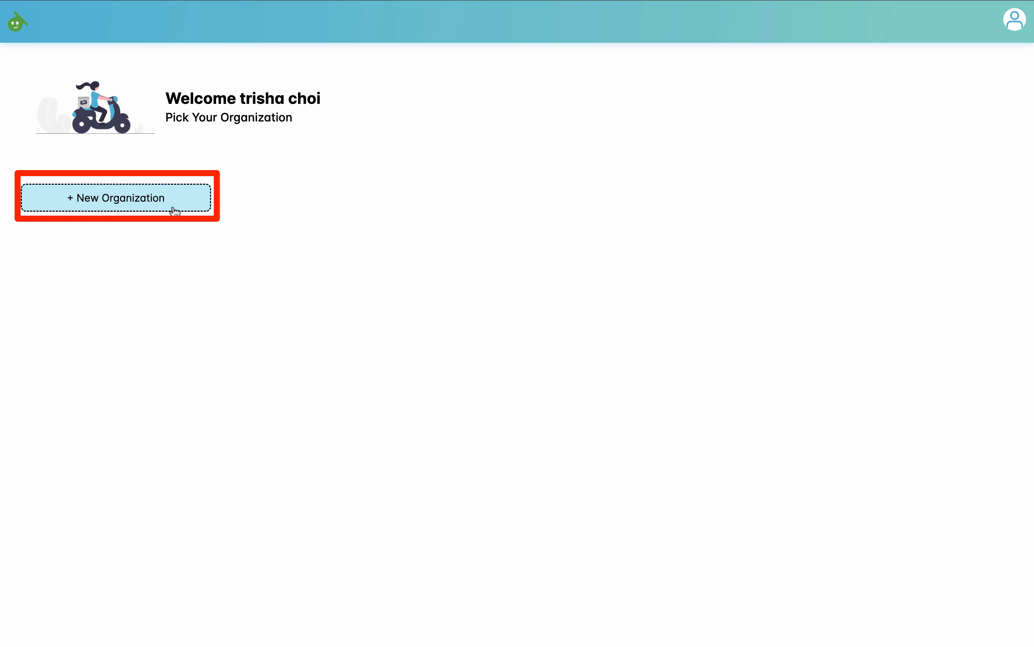
Step: Create a new organization named "Global English Academy" with the type Language Centre, completing the robot check
click(175, 210)
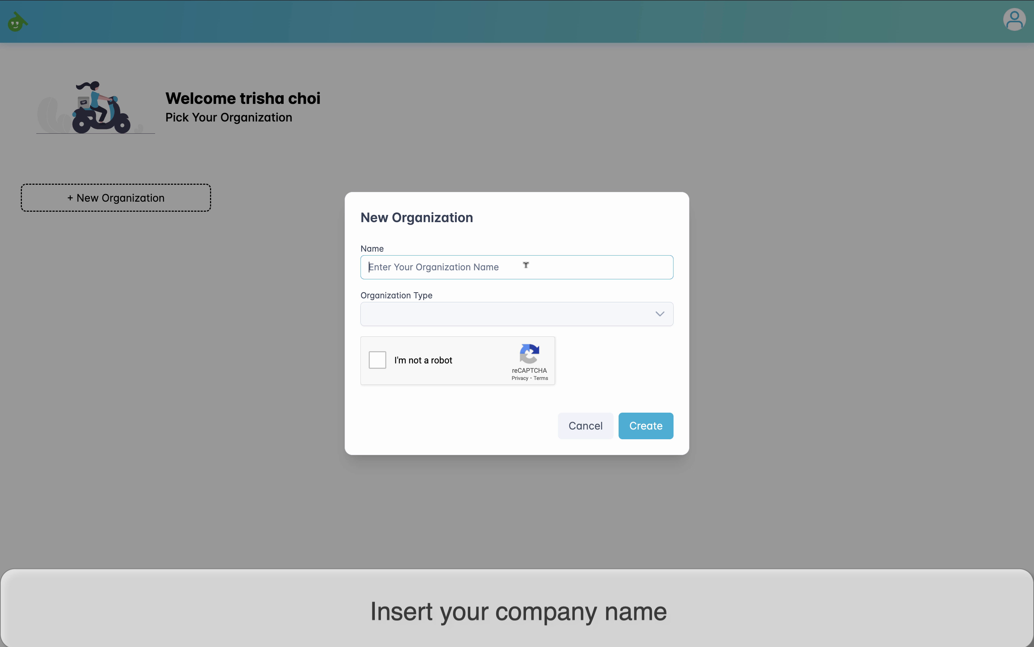
text(Global English Academy)
click(658, 316)
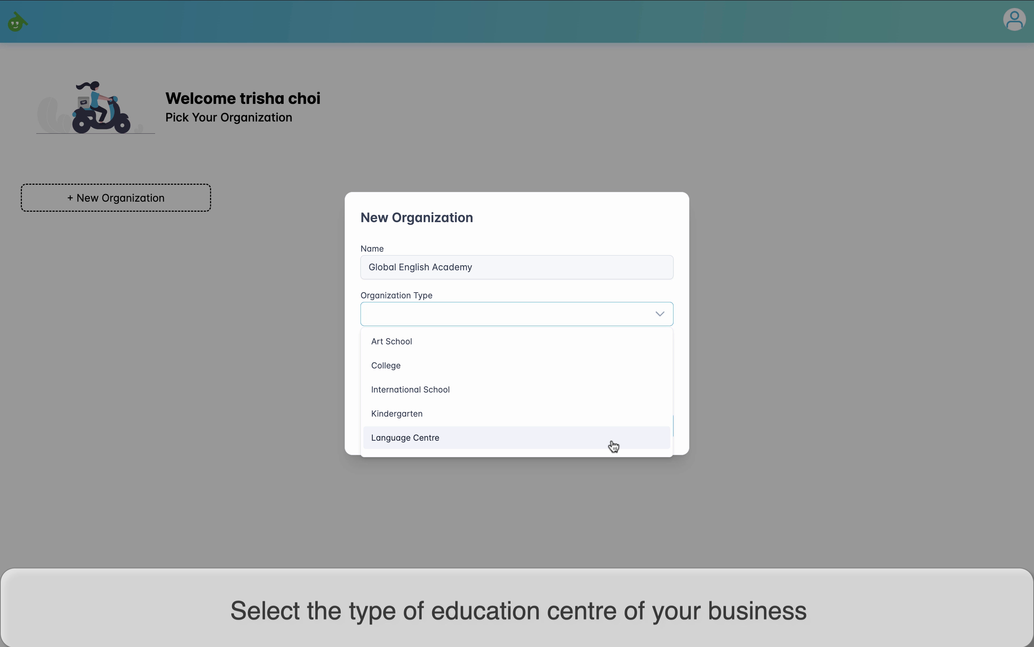
scroll(614, 446, down, 4)
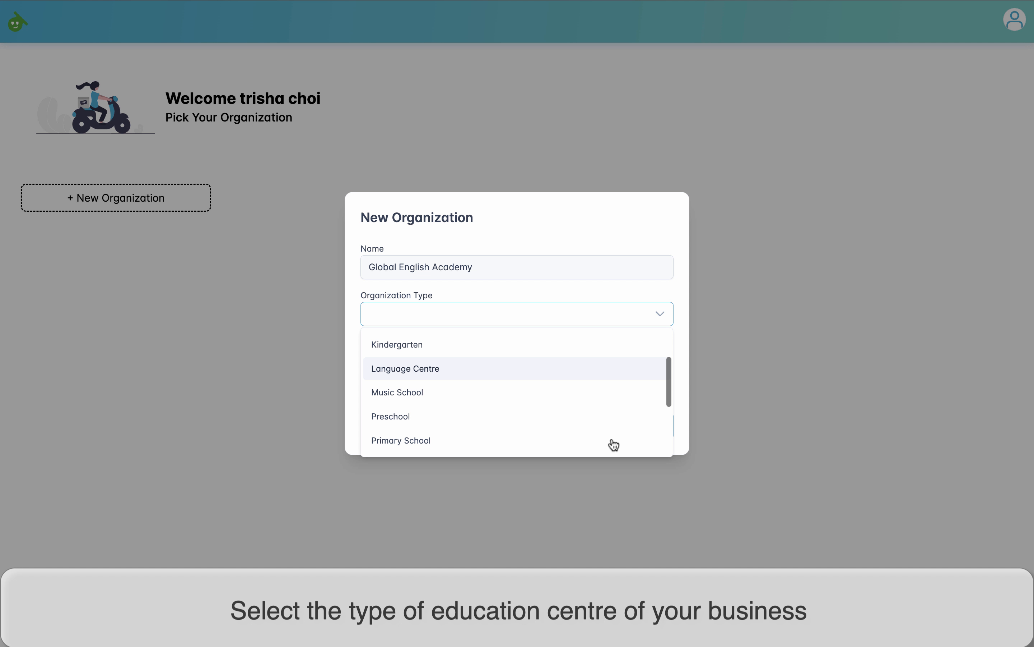
click(600, 370)
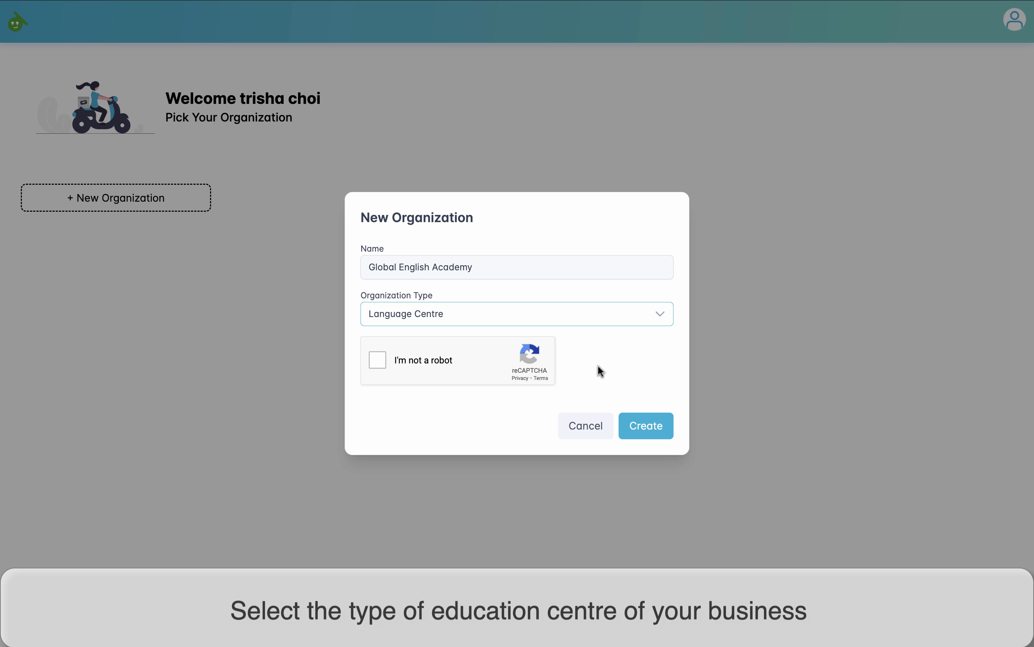
click(377, 363)
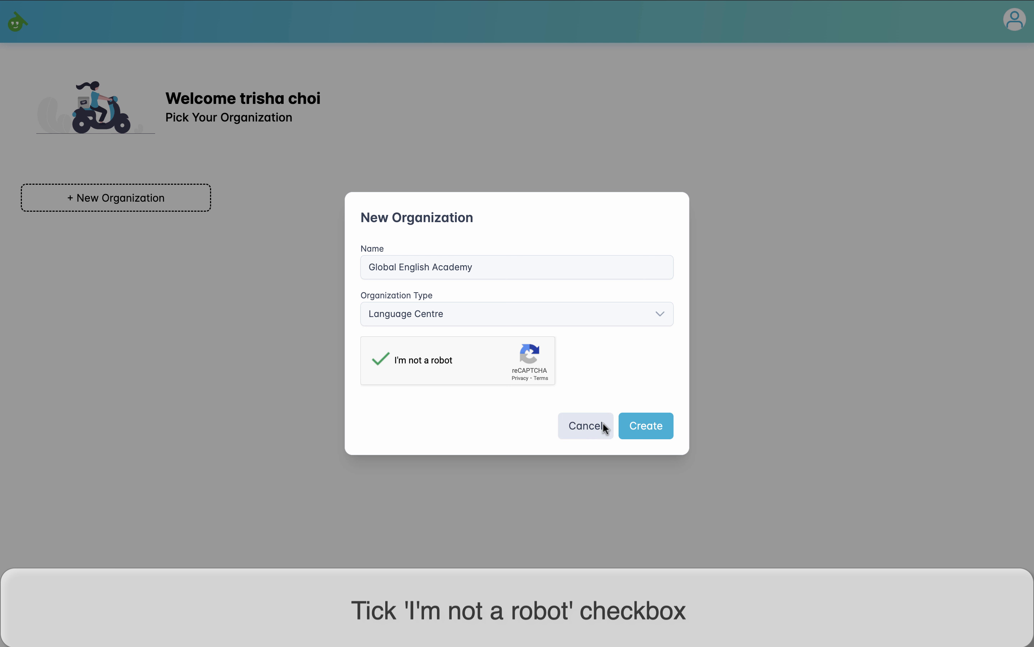
click(655, 437)
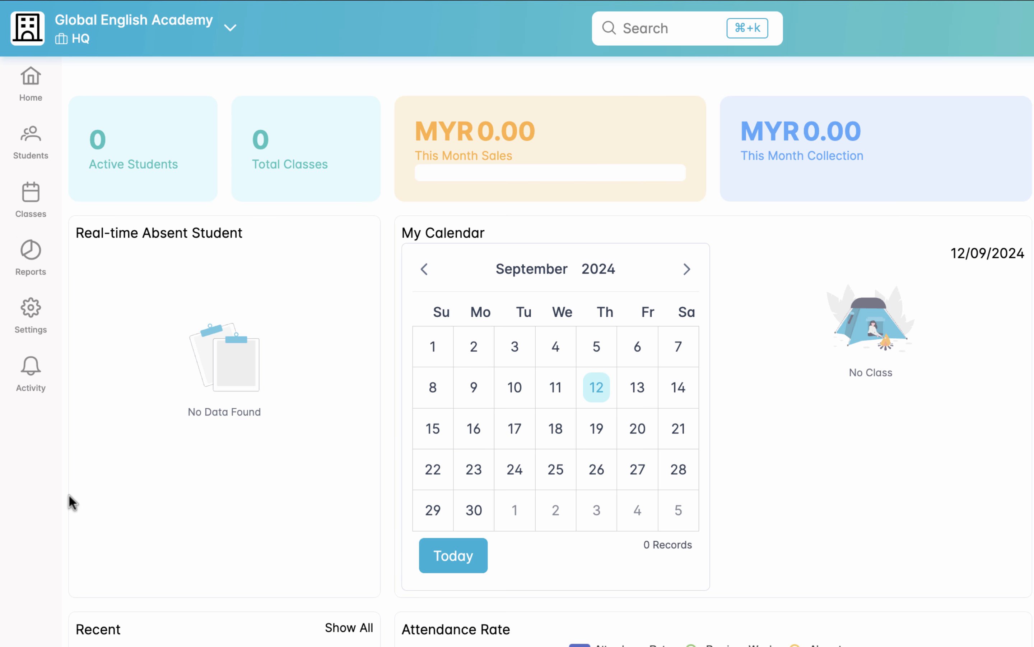
Step: Start a new product in the Product settings with code "English (K) - BEG" and name "Beginner English for Kids"
click(34, 321)
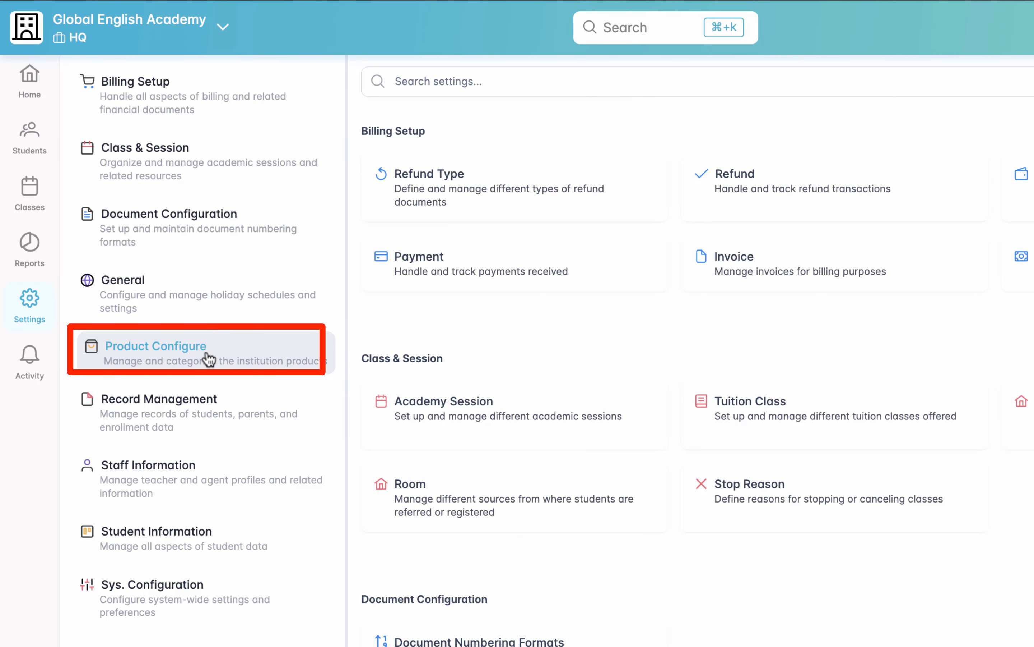
click(294, 358)
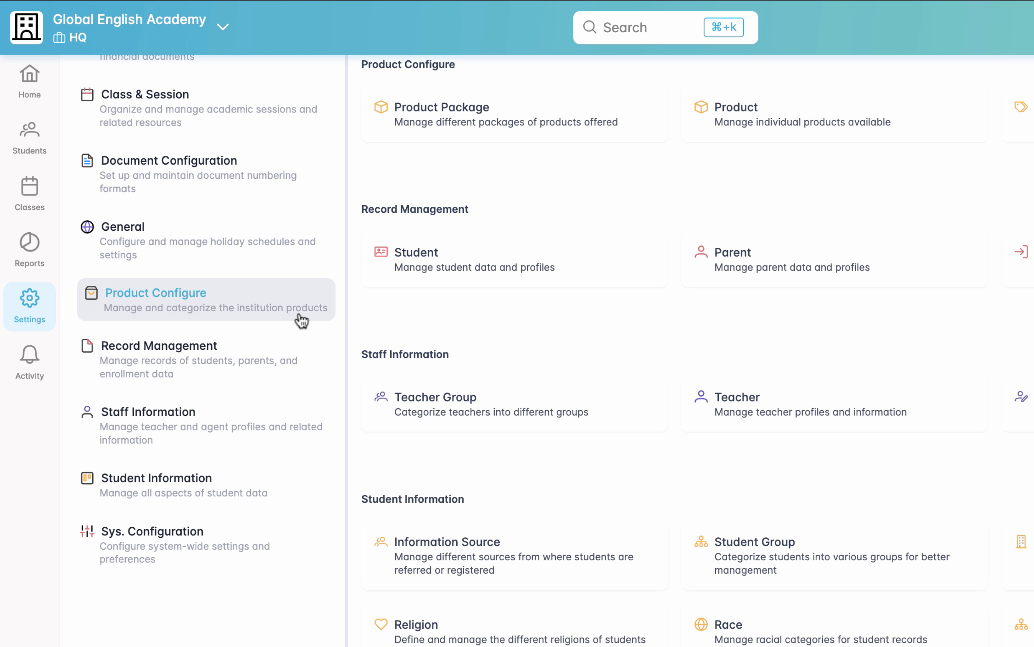
click(916, 124)
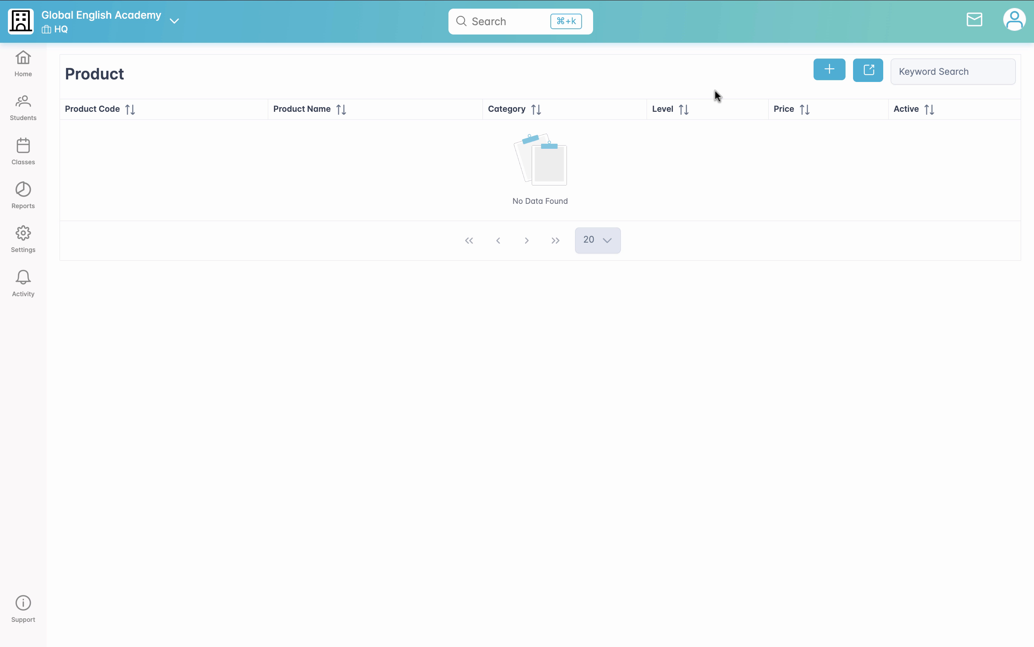
click(836, 70)
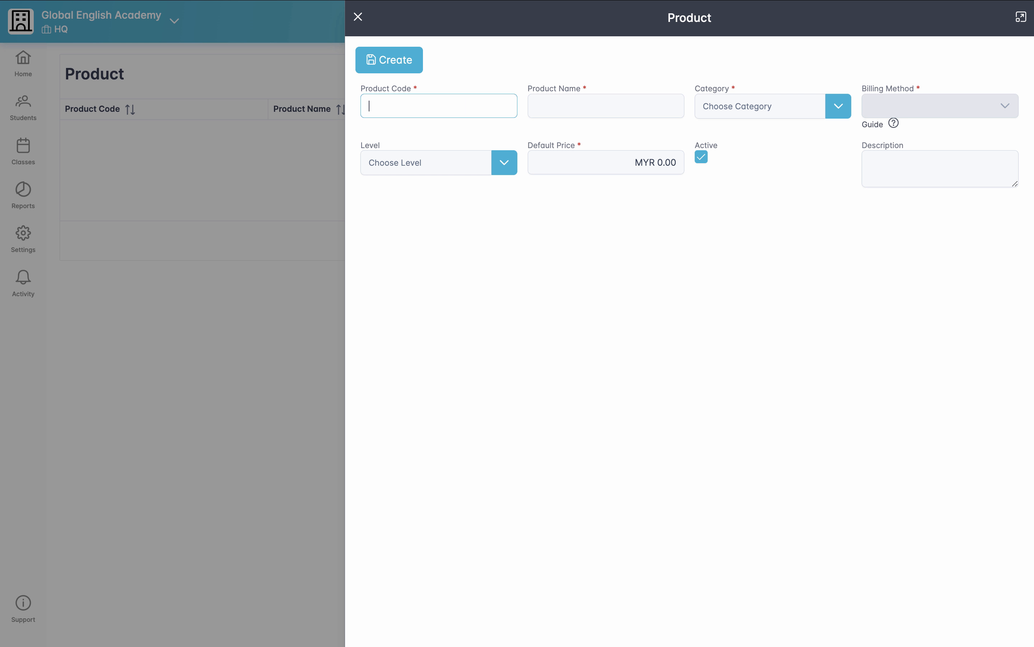
text(English (K))
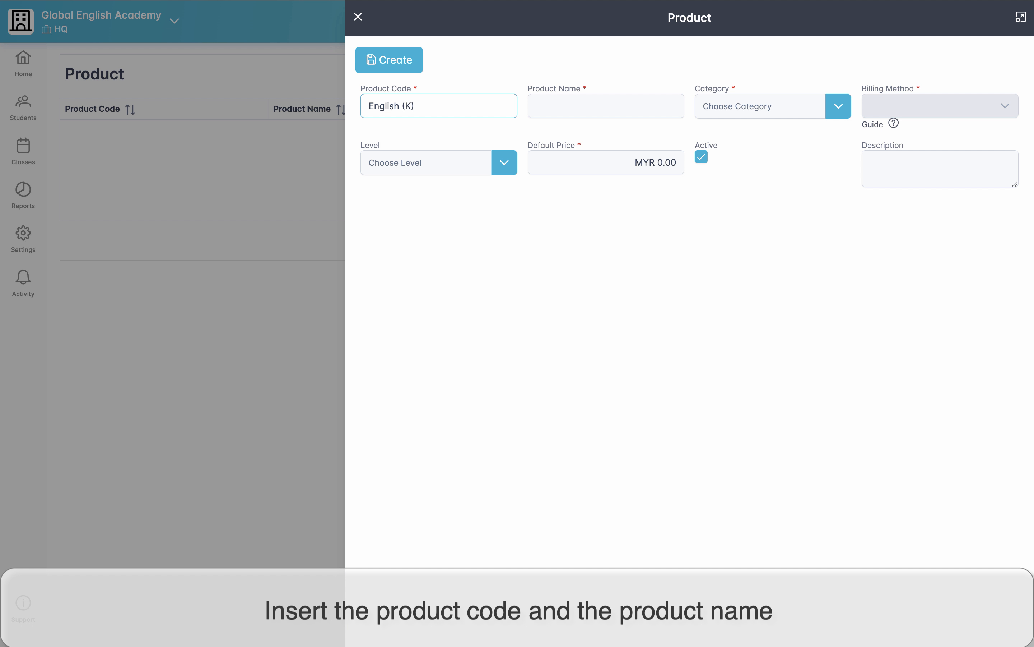
text( - BEG)
click(556, 104)
text(Beginne)
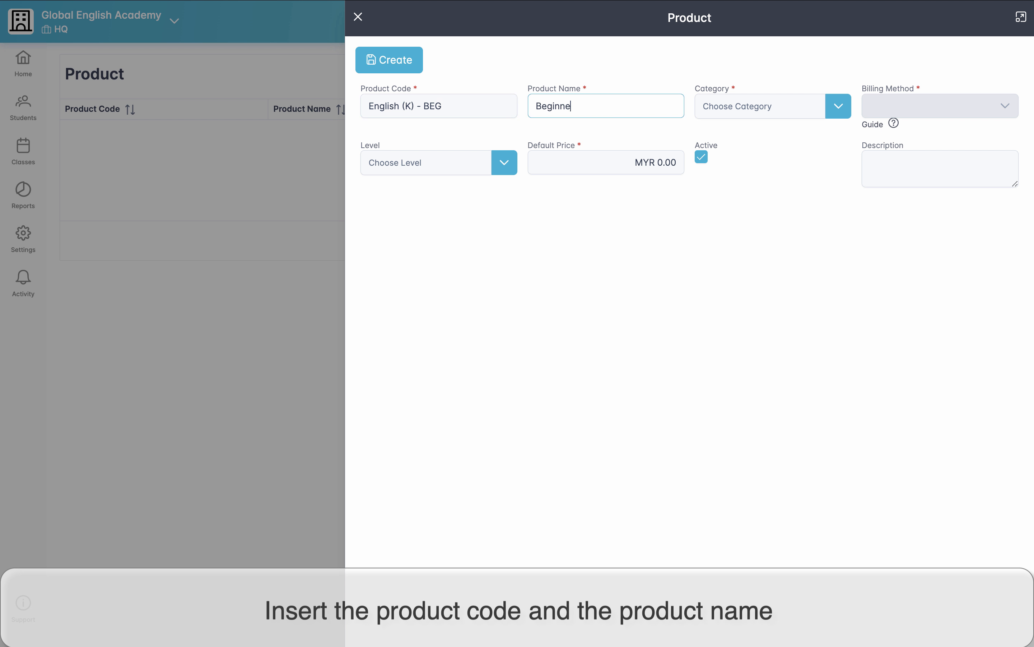
text(r English for Kids)
Step: Start a new category for the product with code "English - Kids" and name "English for Kids"
click(838, 107)
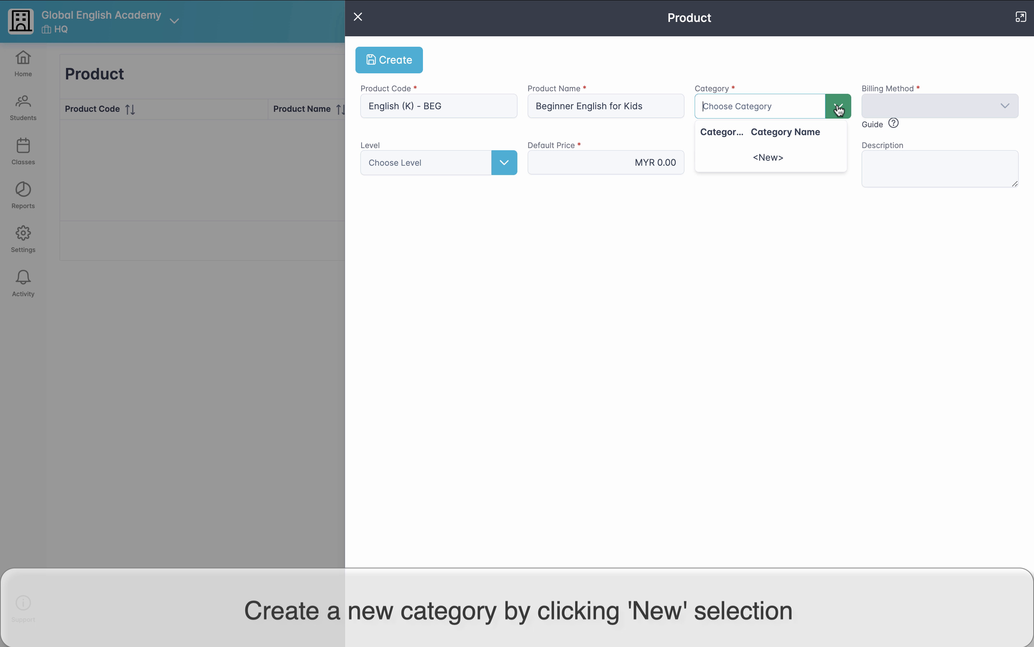
click(801, 160)
click(411, 302)
text(En)
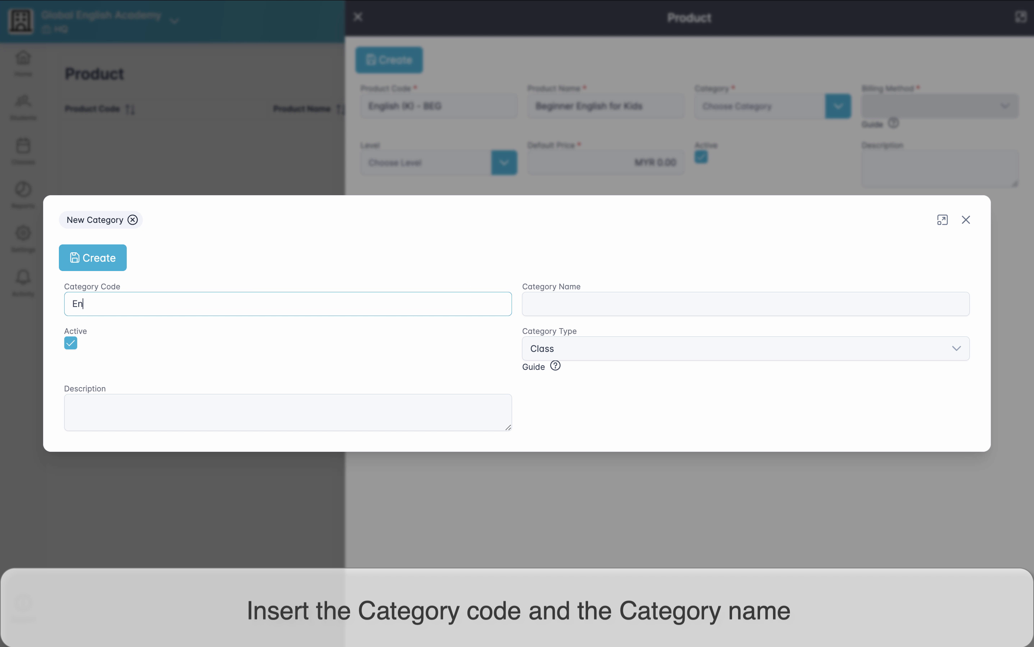
text(glish - Kids)
click(695, 306)
text(English for Kids)
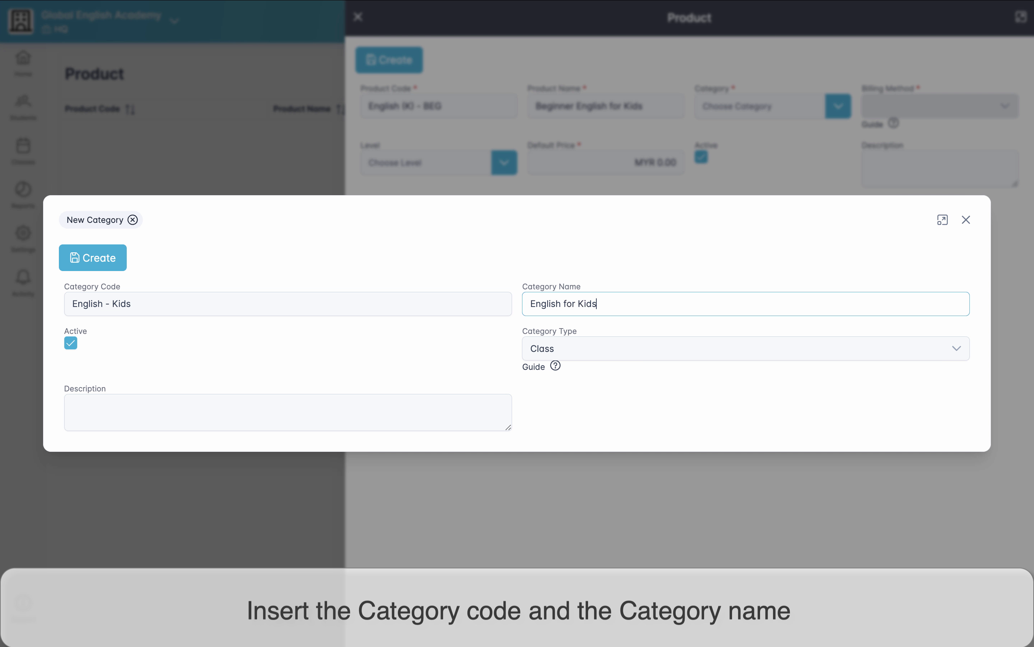
Step: Choose Class as the category type and create the category
click(745, 356)
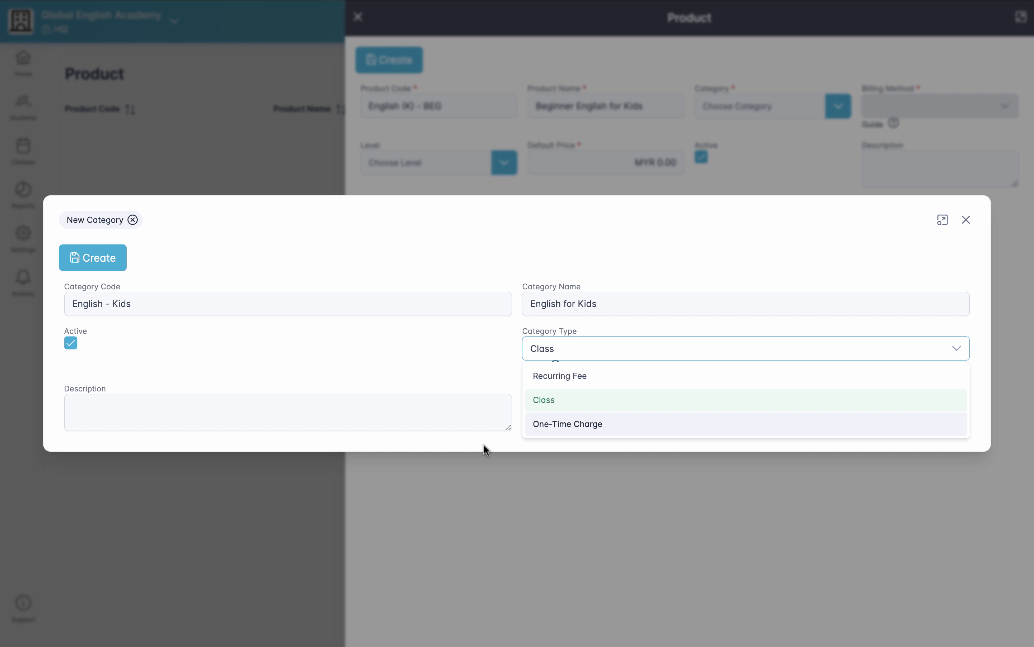
click(544, 400)
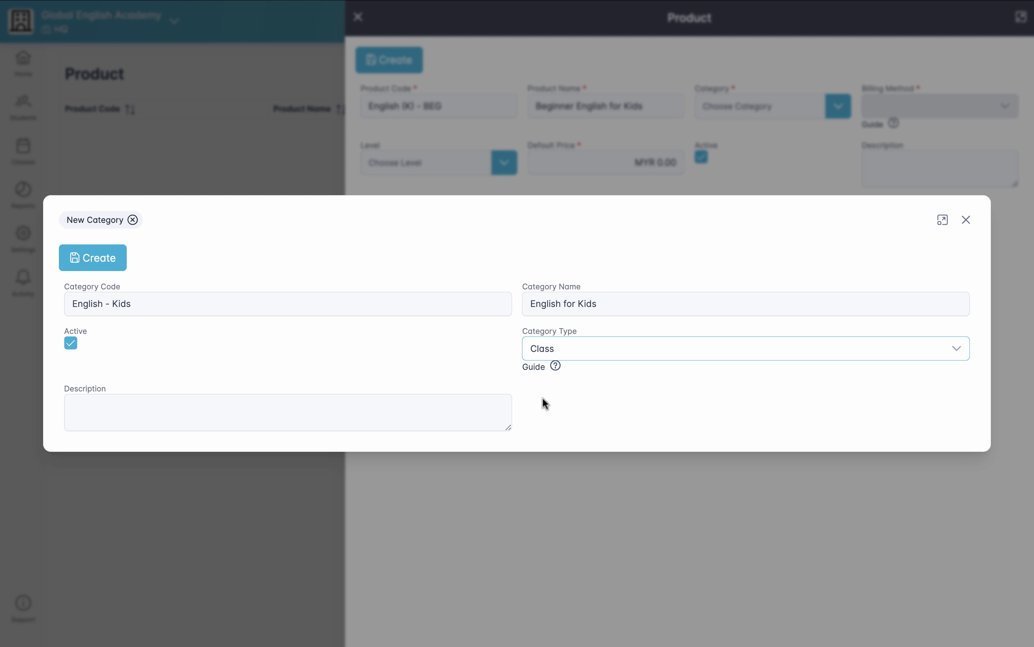
click(108, 266)
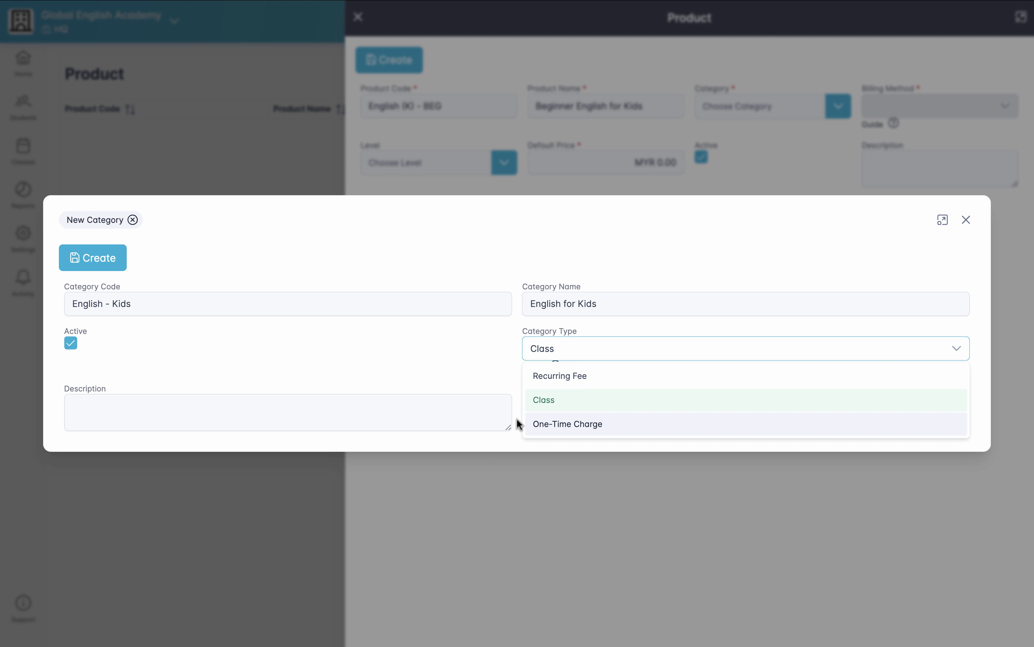
click(542, 400)
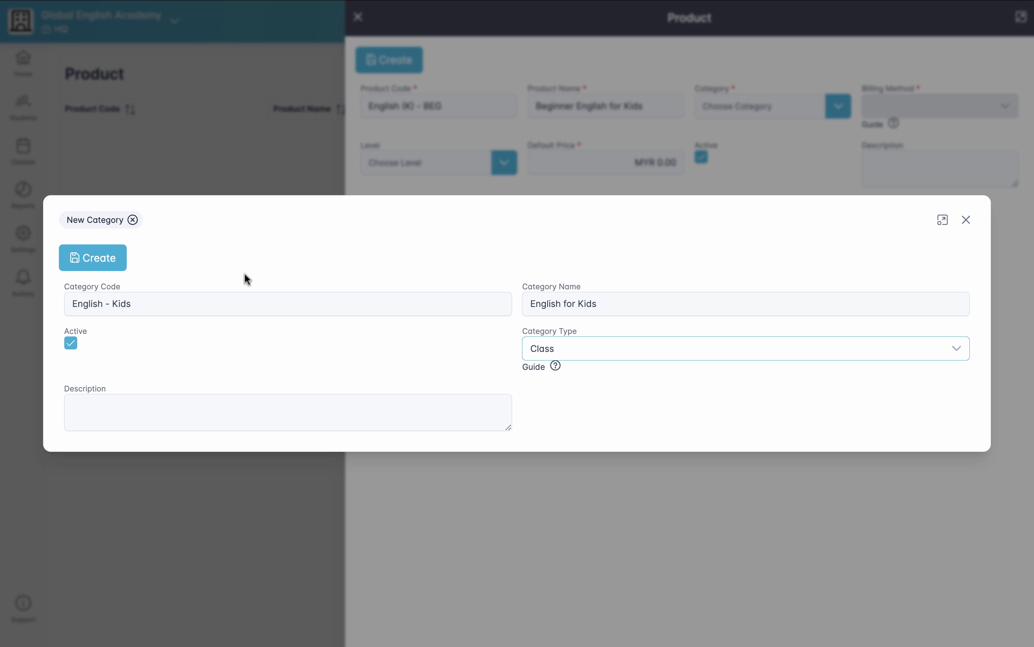
click(107, 264)
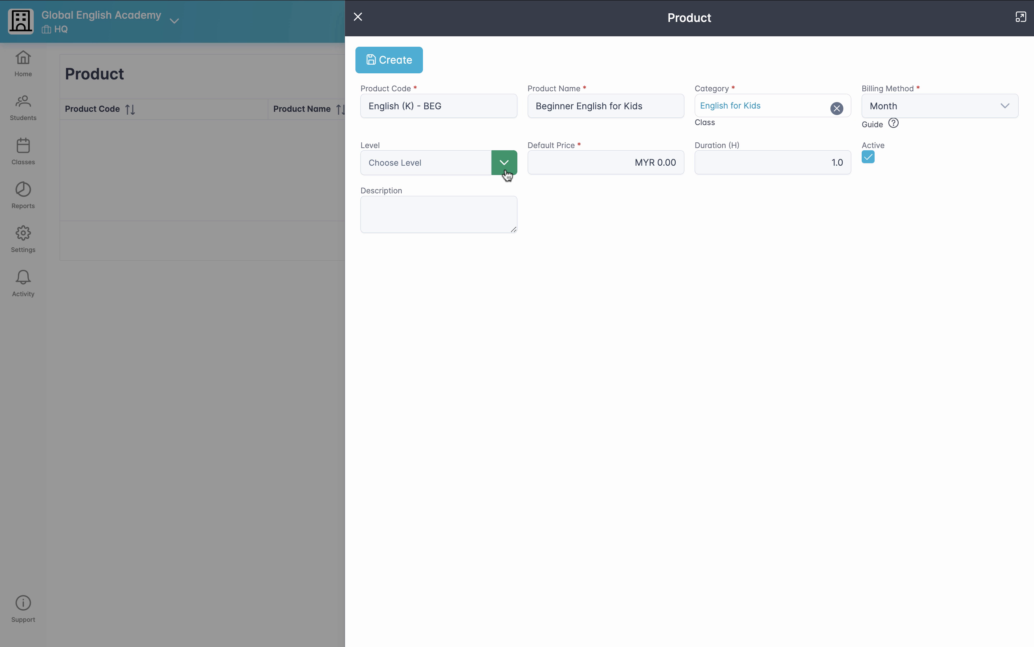
Step: Create a new level for the product with code "Kids (B)" and name "Kids Beginner"
click(504, 162)
click(475, 213)
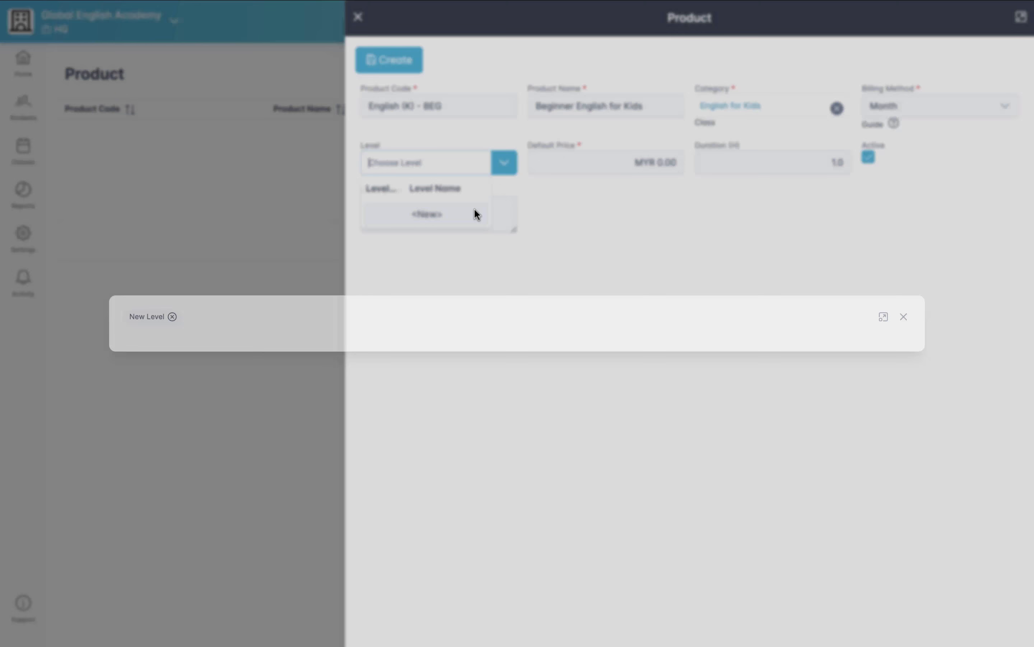
text(Kids (B)
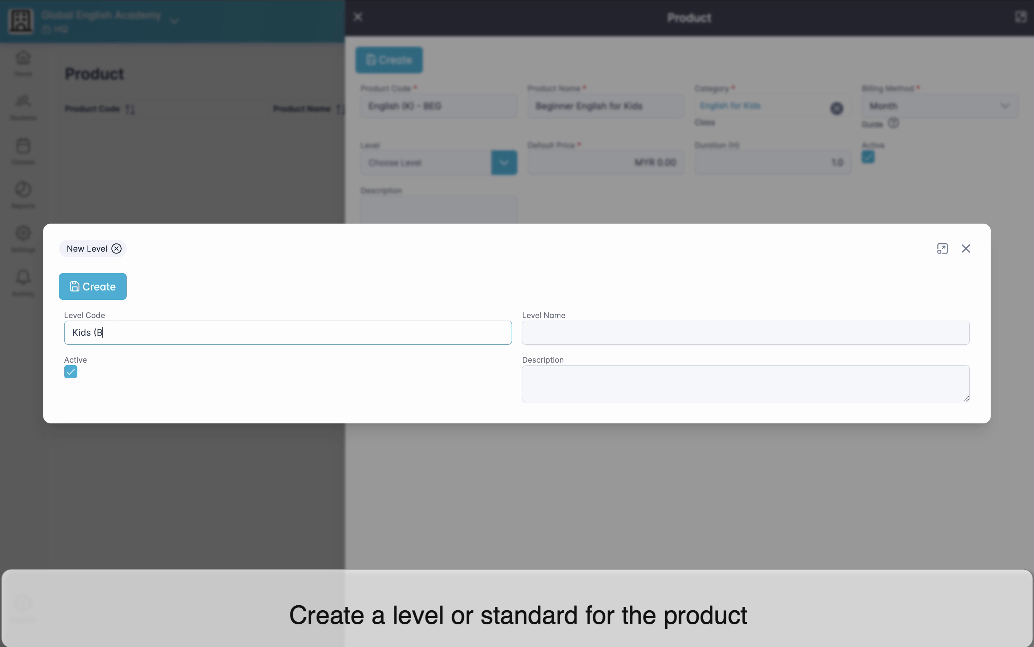
text())
click(646, 331)
text(Ki)
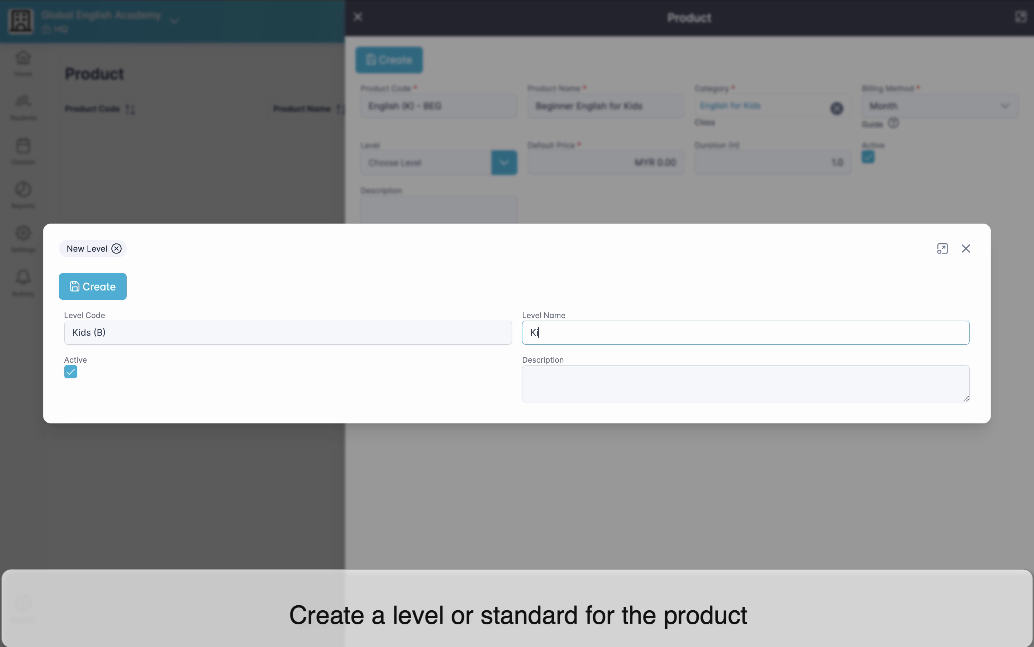
text(ds Beginner)
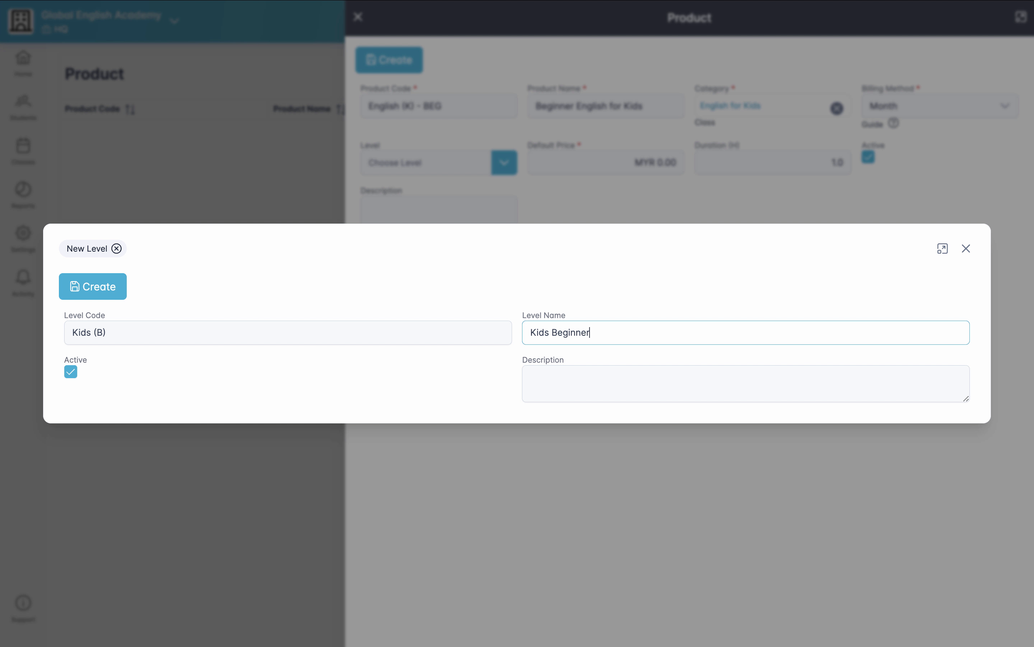
click(115, 285)
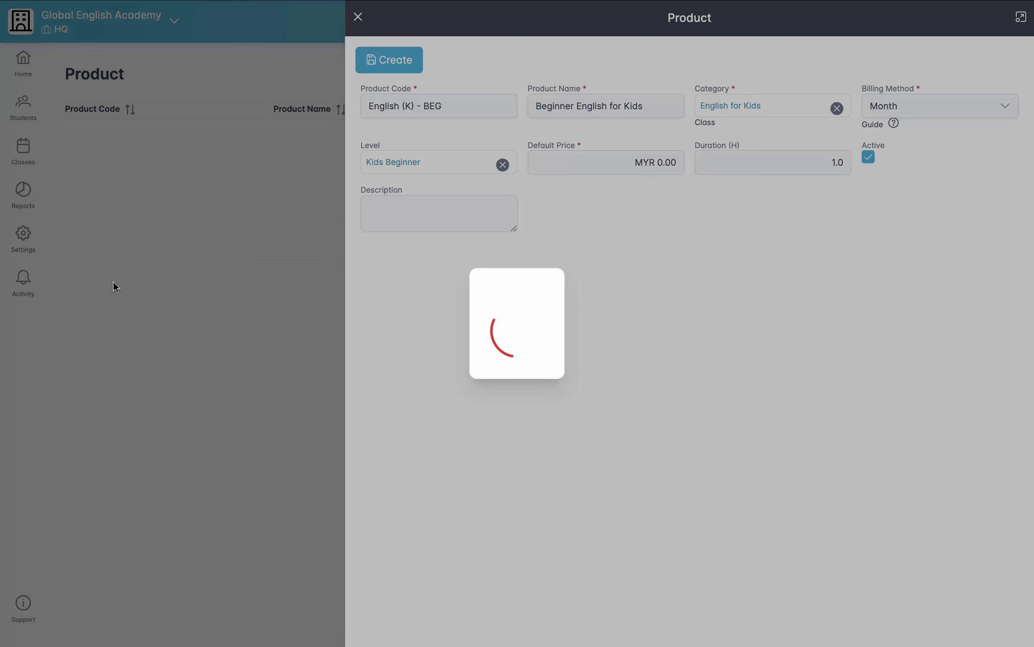
Step: Set the product's default price to MYR 300.00 and create the product
click(620, 185)
text(3)
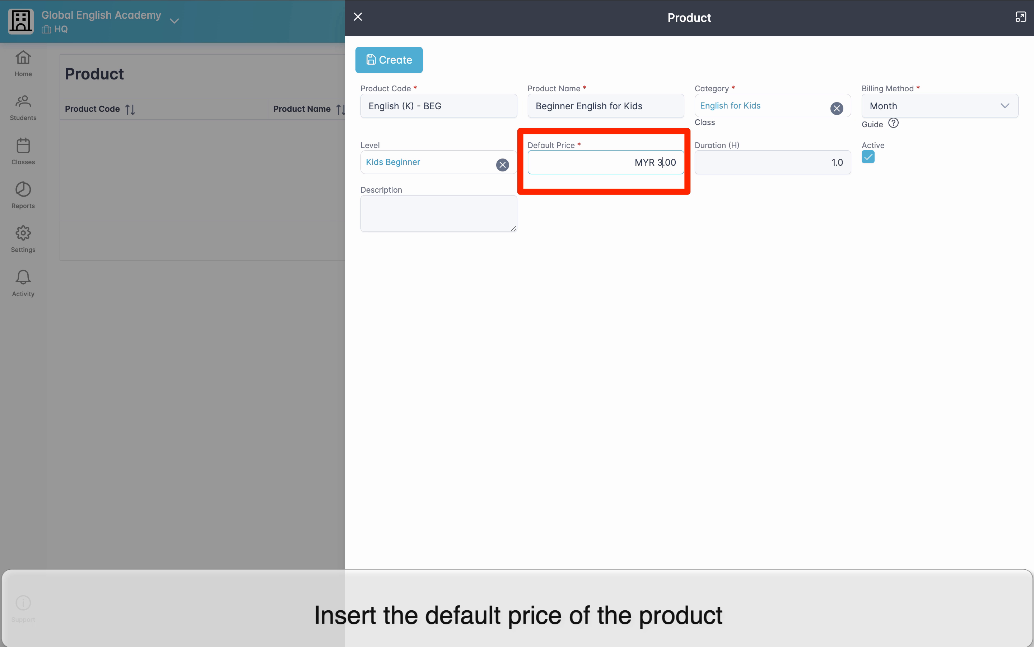
text(00)
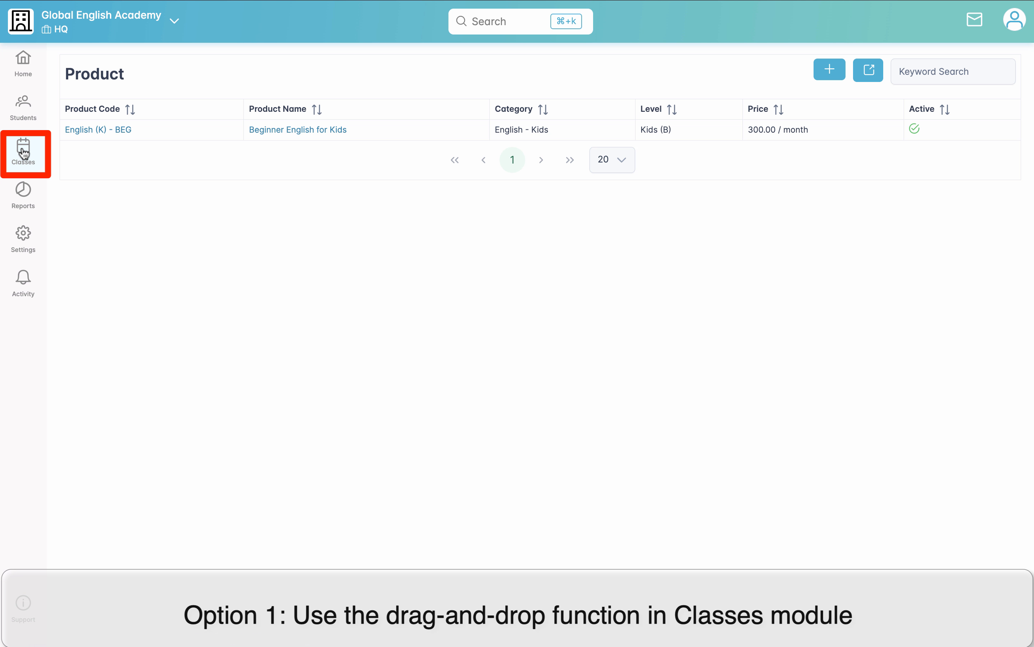
Step: View the Classes calendar and the Tuition Class entry in the Class & Session settings
click(23, 152)
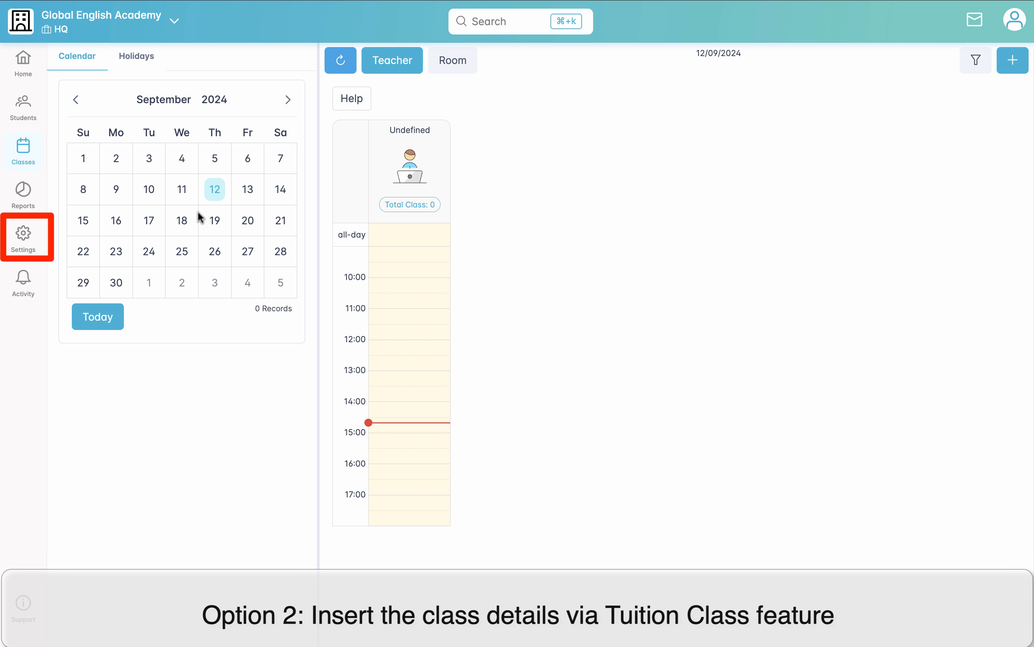
click(24, 244)
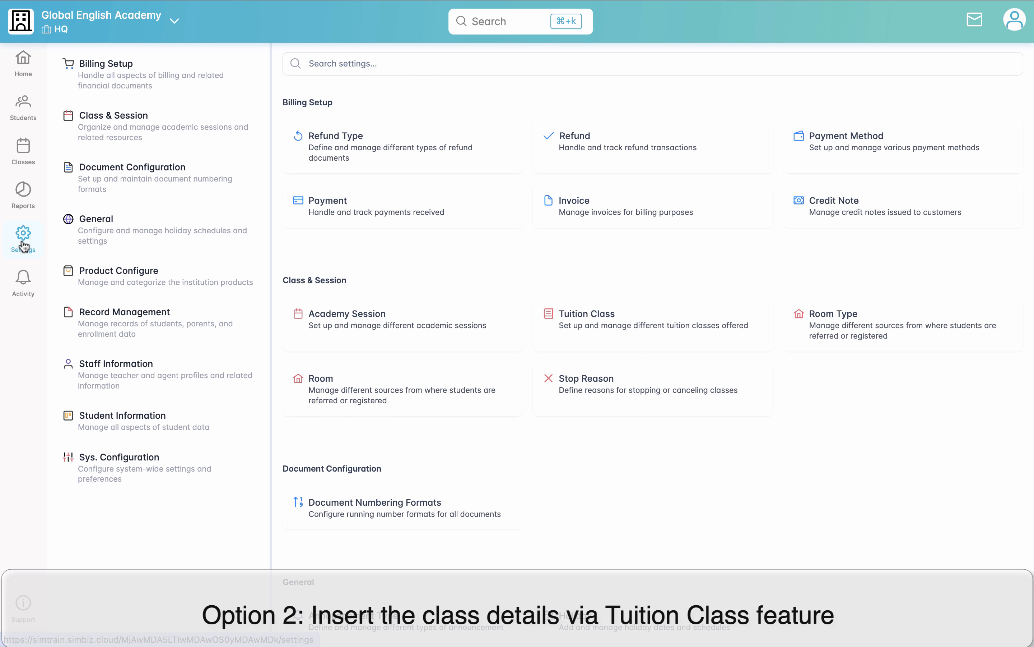
click(152, 139)
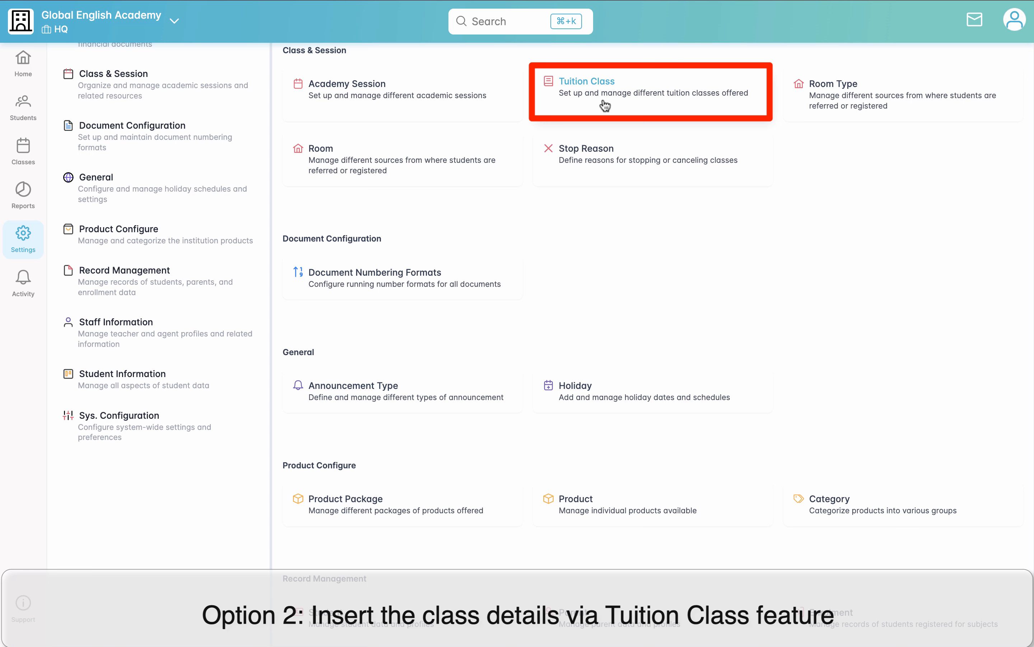
click(610, 97)
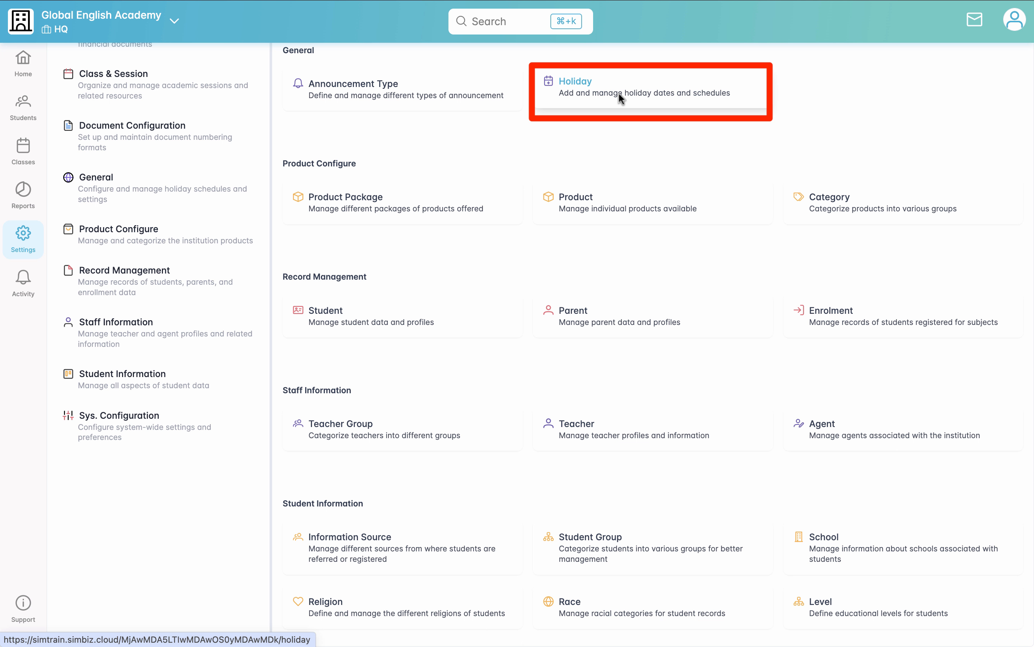
Step: Start a new holiday record with code "BD 2024" and name "Boxing Day"
click(589, 86)
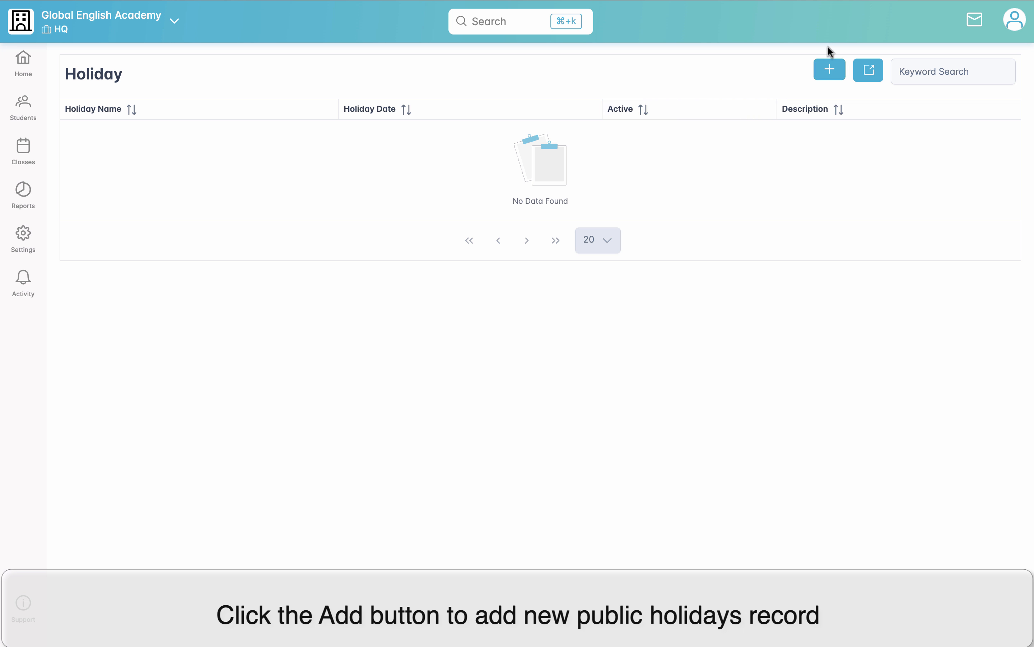
click(828, 70)
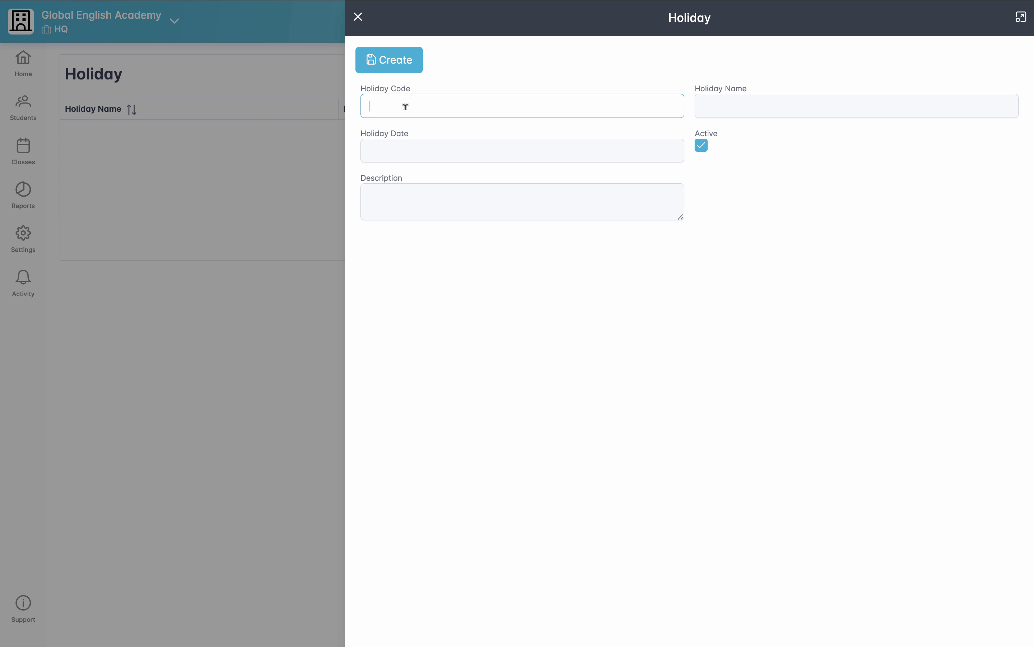
text(BD )
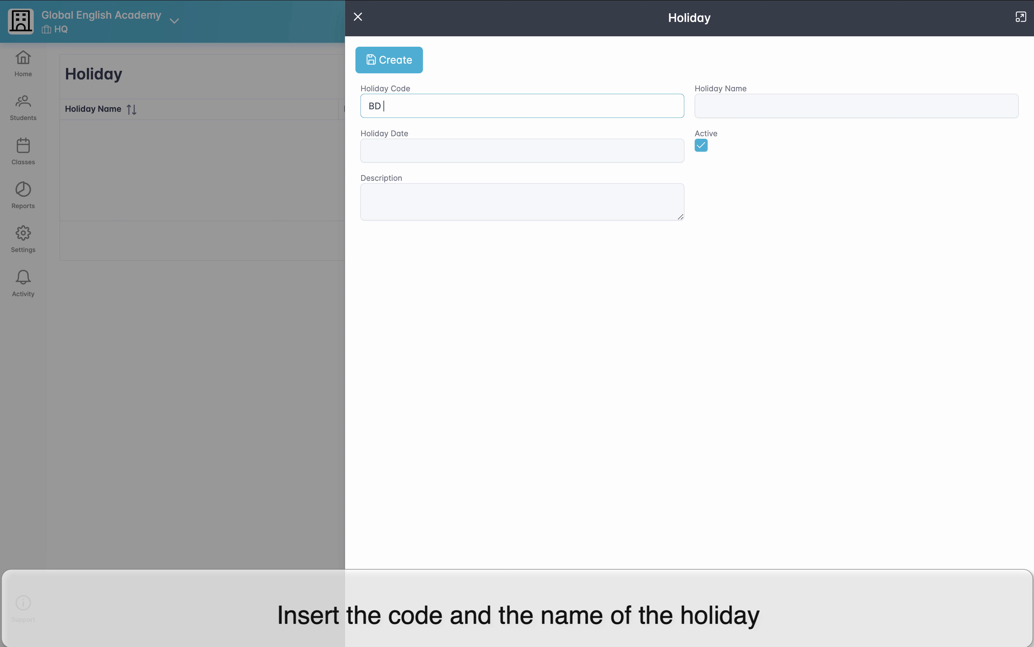
text(2024)
click(729, 102)
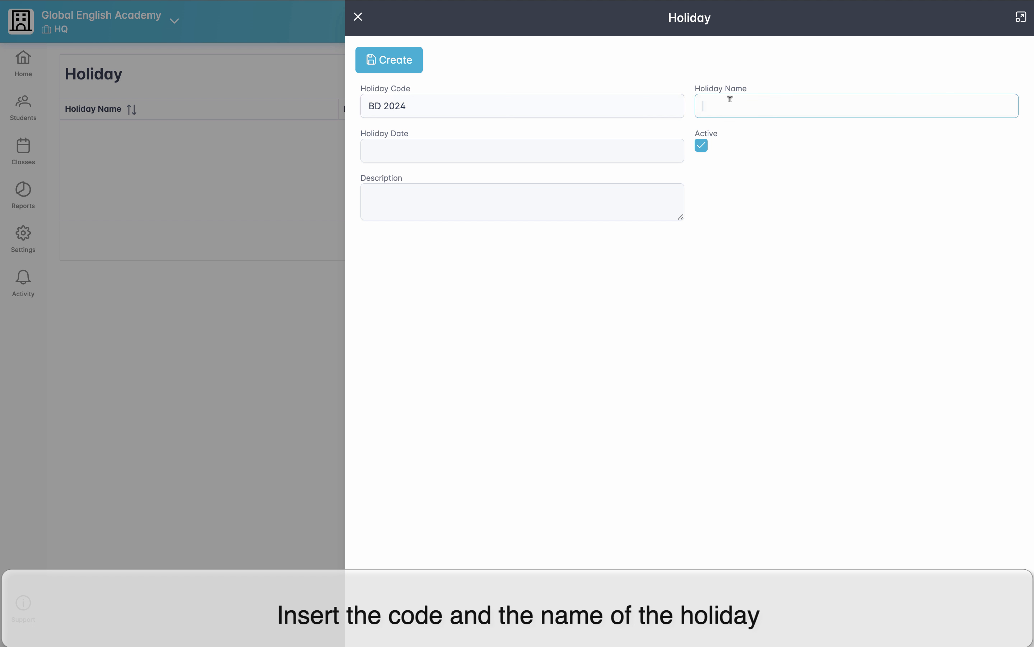
text(Boxing Day)
Step: Set the Boxing Day holiday date to 26/12/2024 and create the record
click(499, 146)
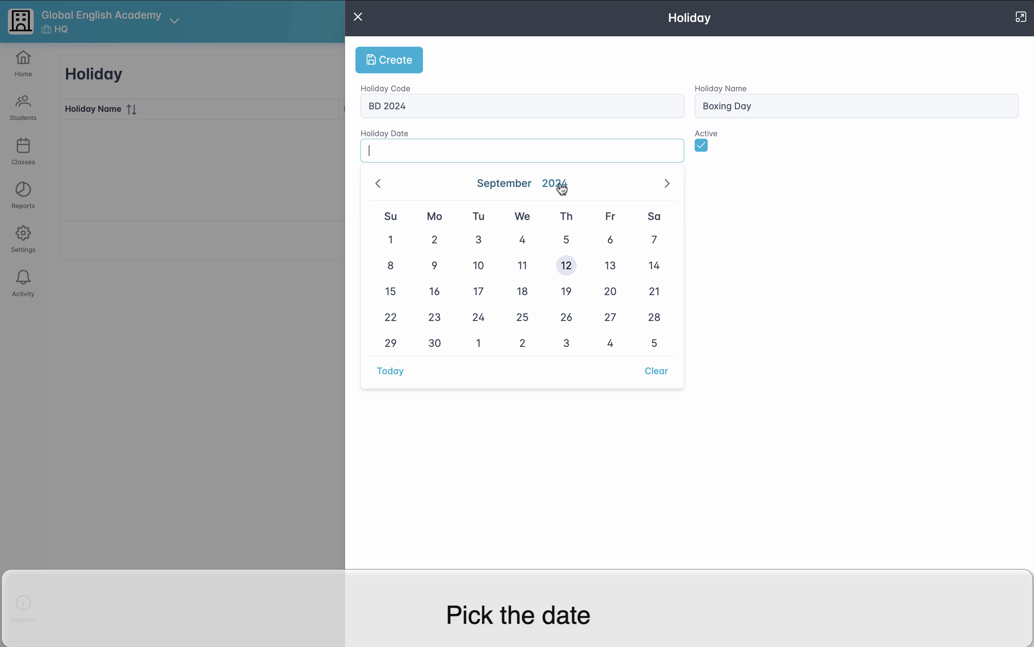
click(522, 187)
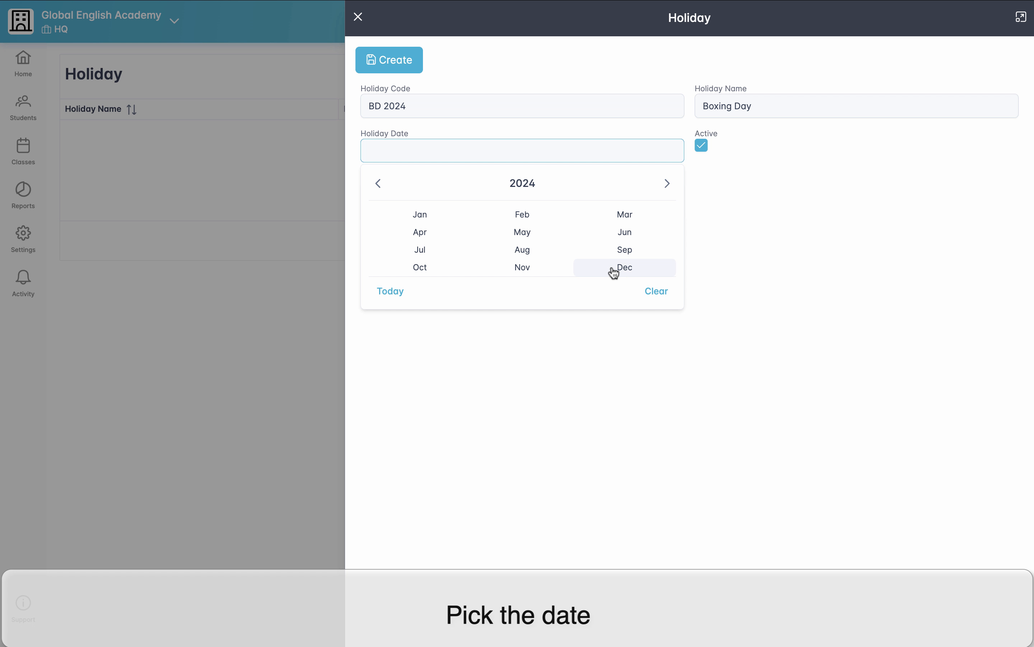
click(623, 269)
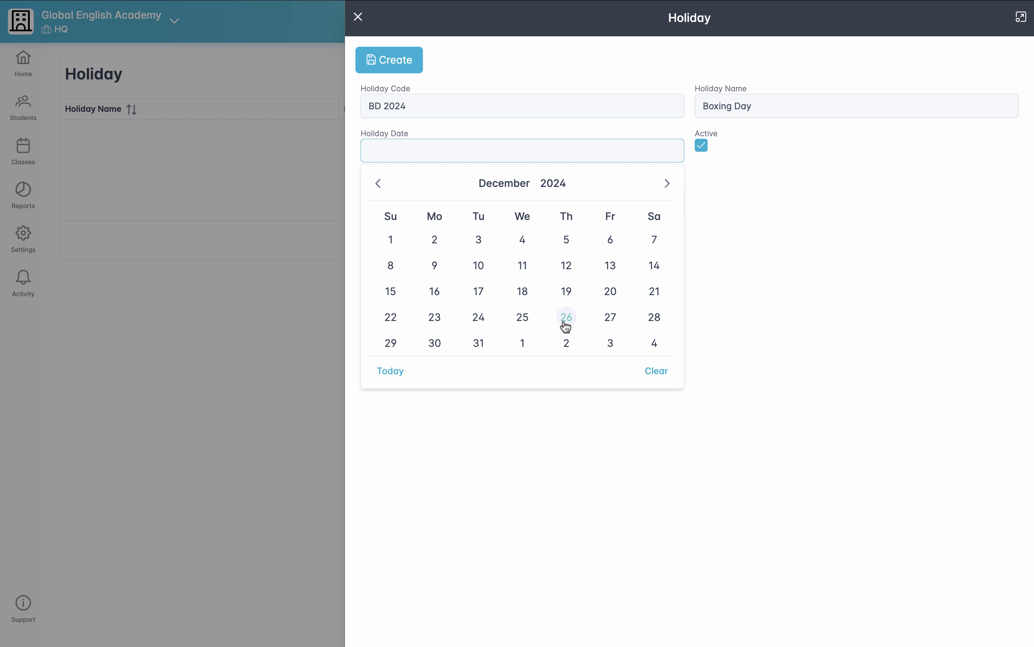
click(567, 317)
click(404, 67)
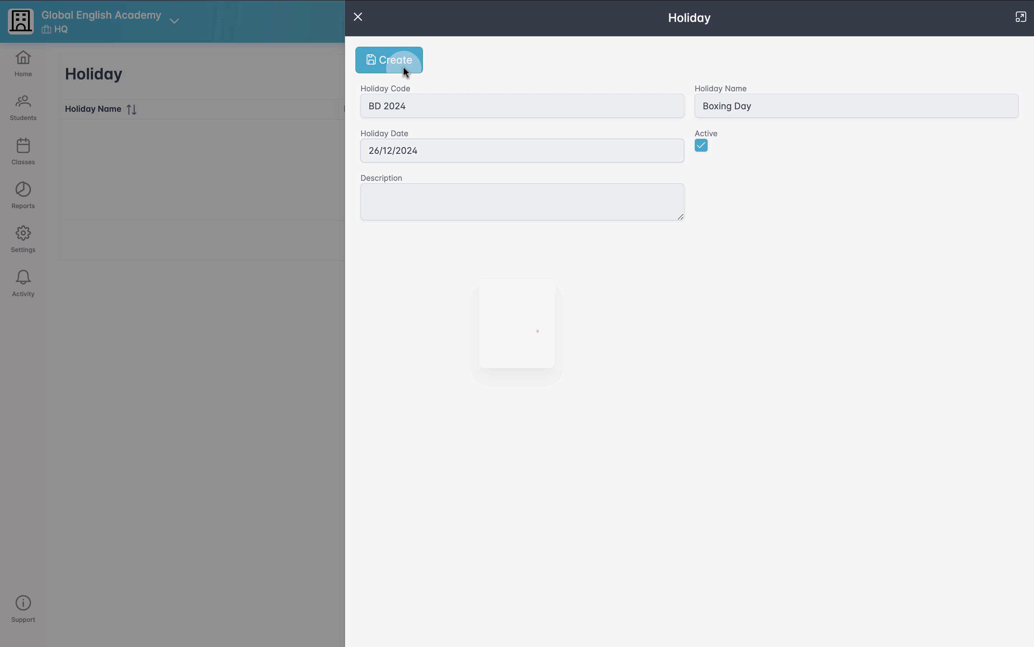
Step: Start another holiday record with code "Xmas 2024" and name "Christmas Day 2024"
click(823, 68)
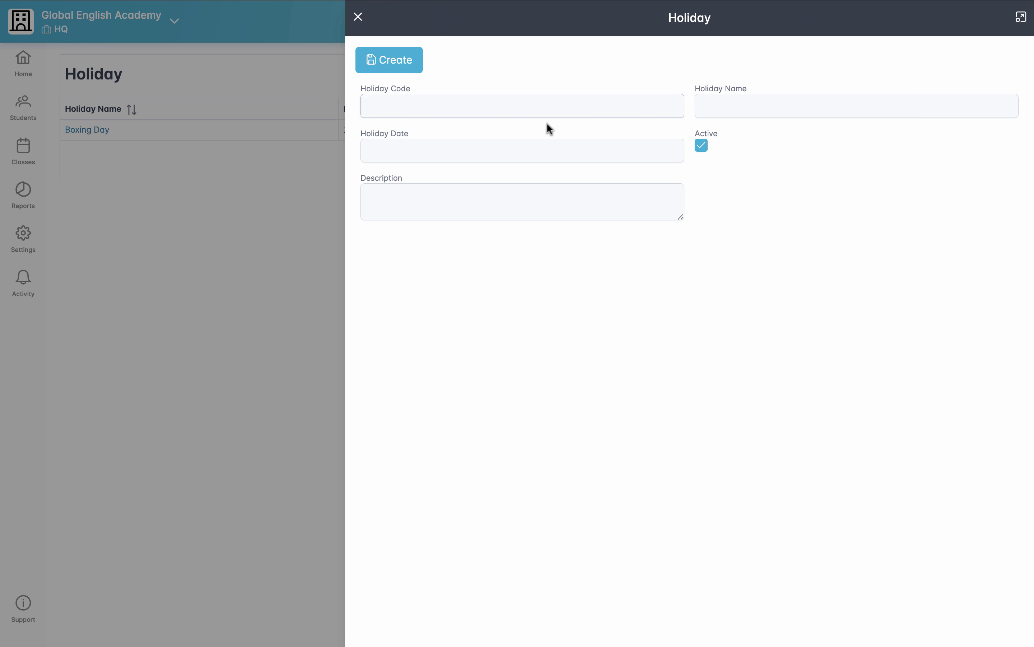
text(Xmas 2024)
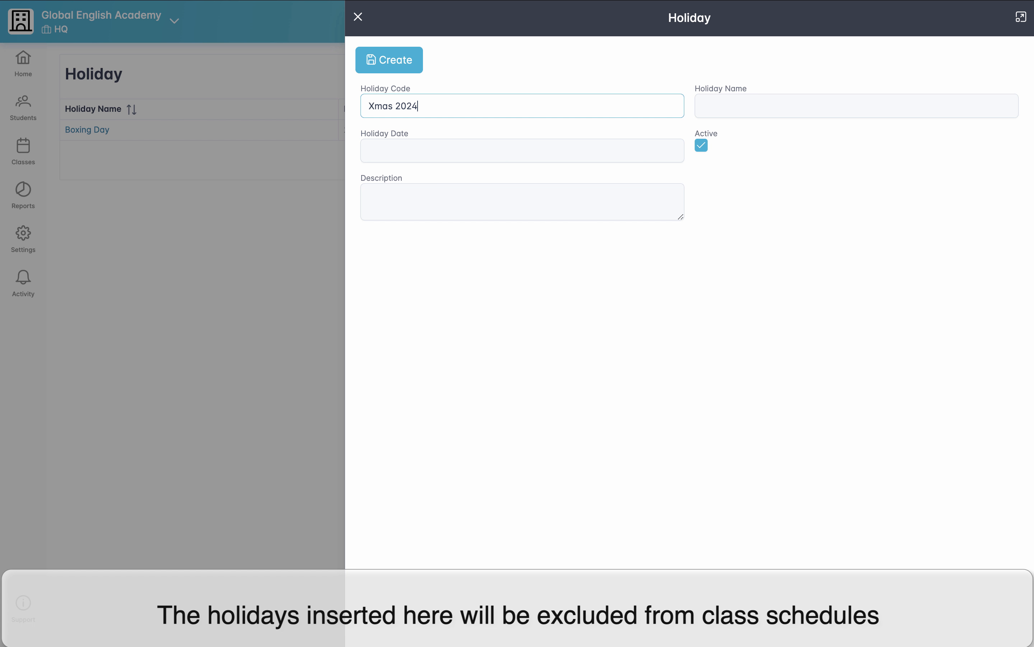
key(Tab)
text(Chris)
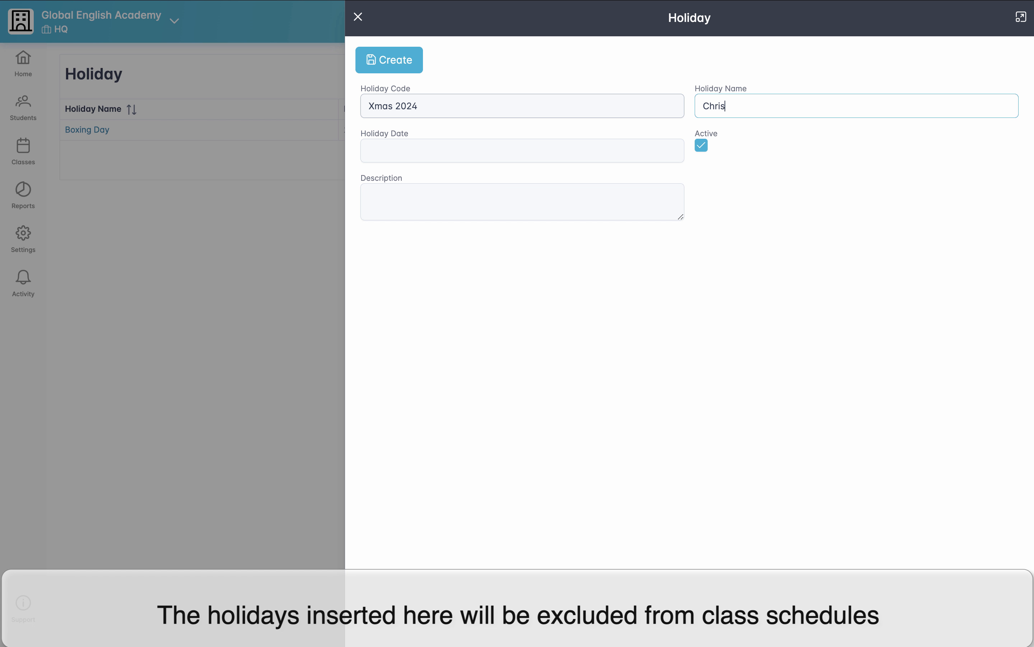
text(tmas Day 2024)
Step: Set the Christmas holiday date to 25 December 2024 and create the record
click(393, 146)
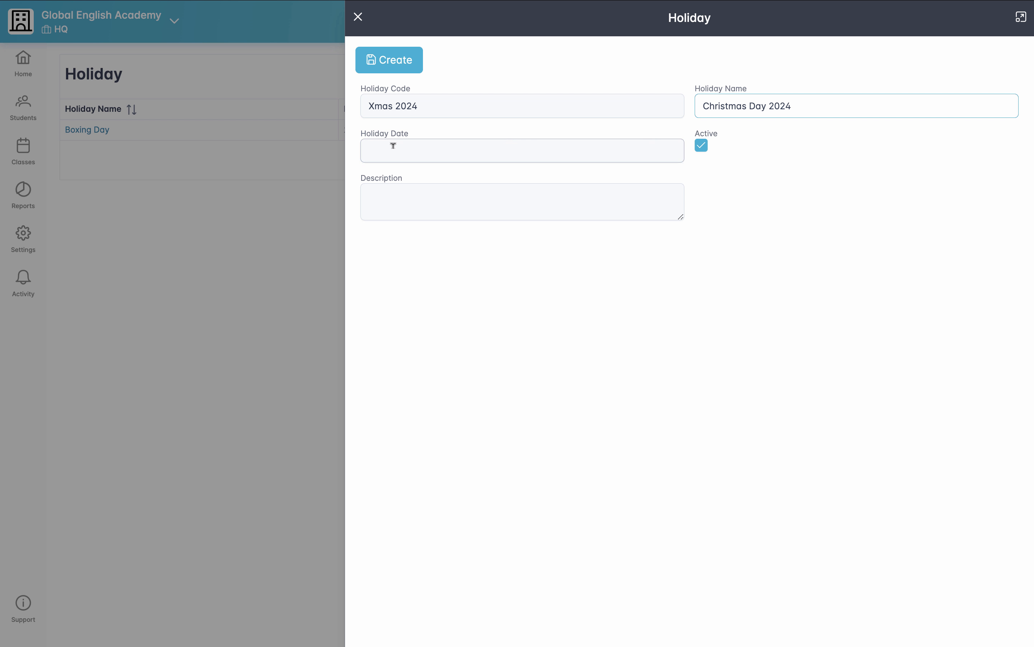
click(491, 187)
click(625, 267)
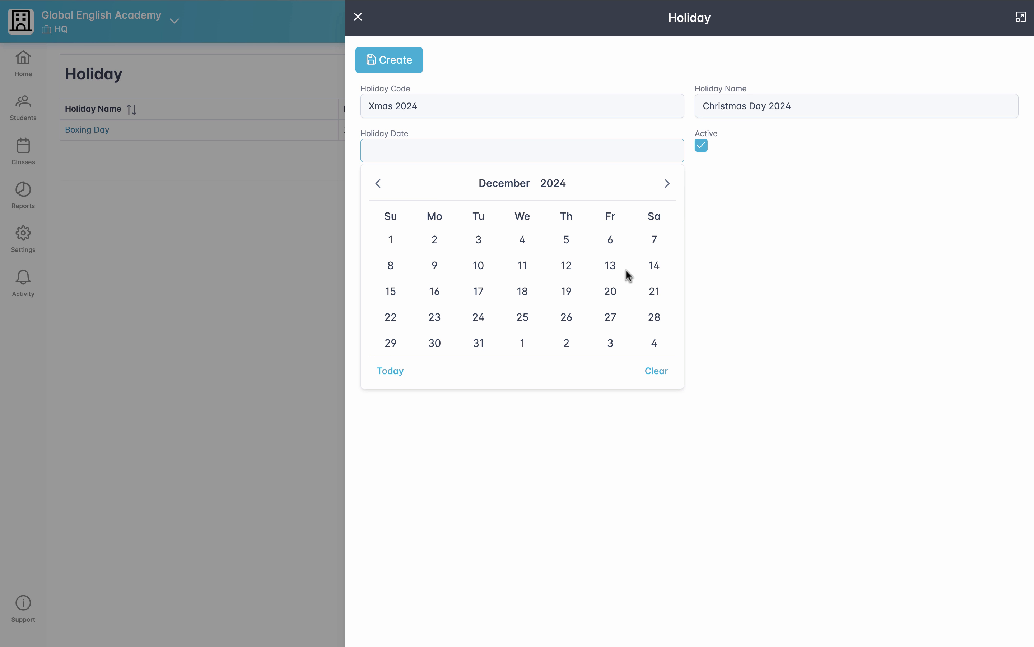
click(522, 317)
click(397, 62)
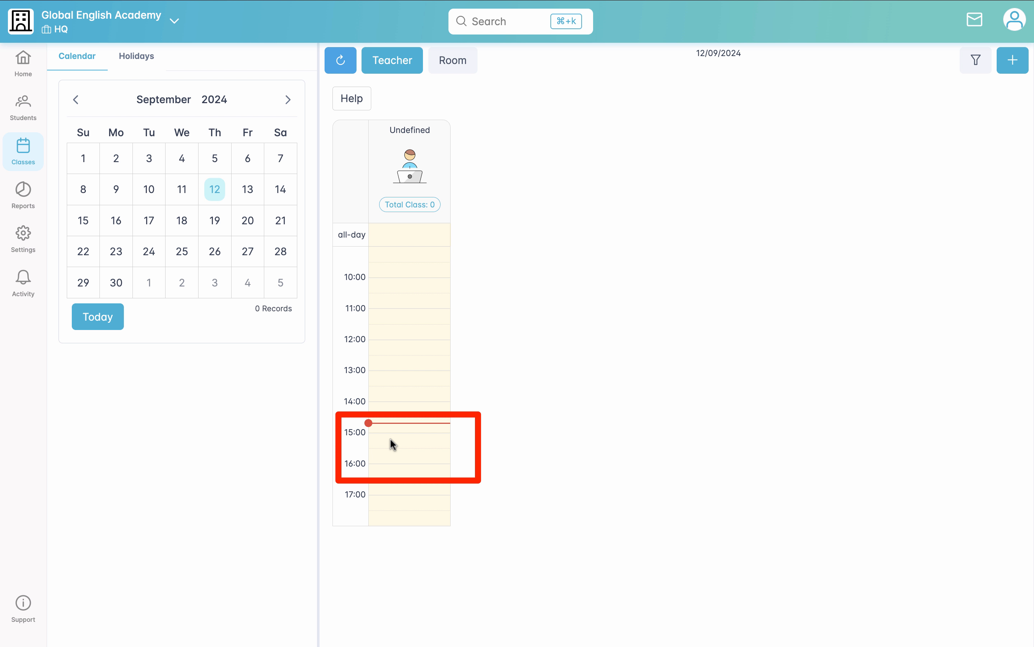
Step: Start a new tuition class in the 15:00–16:00 slot on 12/09/2024 with the product Beginner English for Kids
click(392, 443)
drag(391, 443, 390, 450)
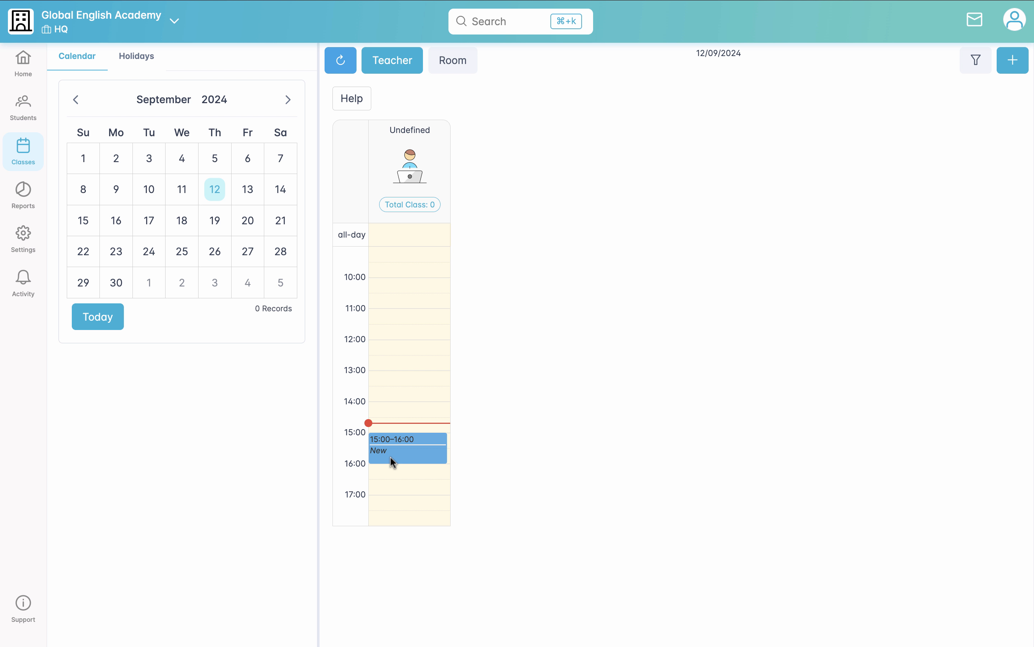
click(391, 456)
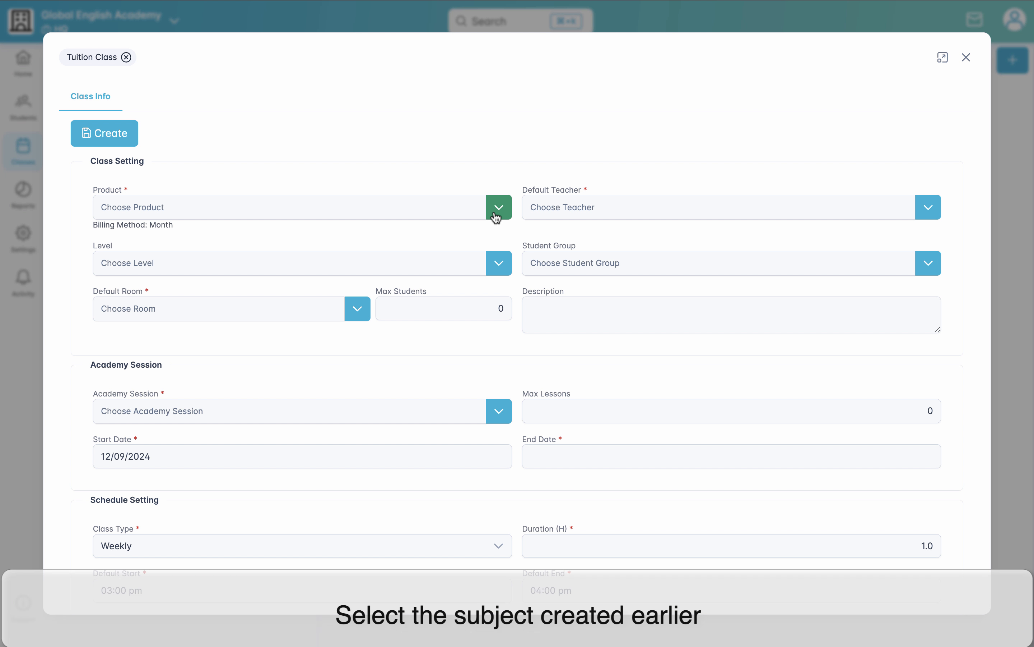
click(496, 216)
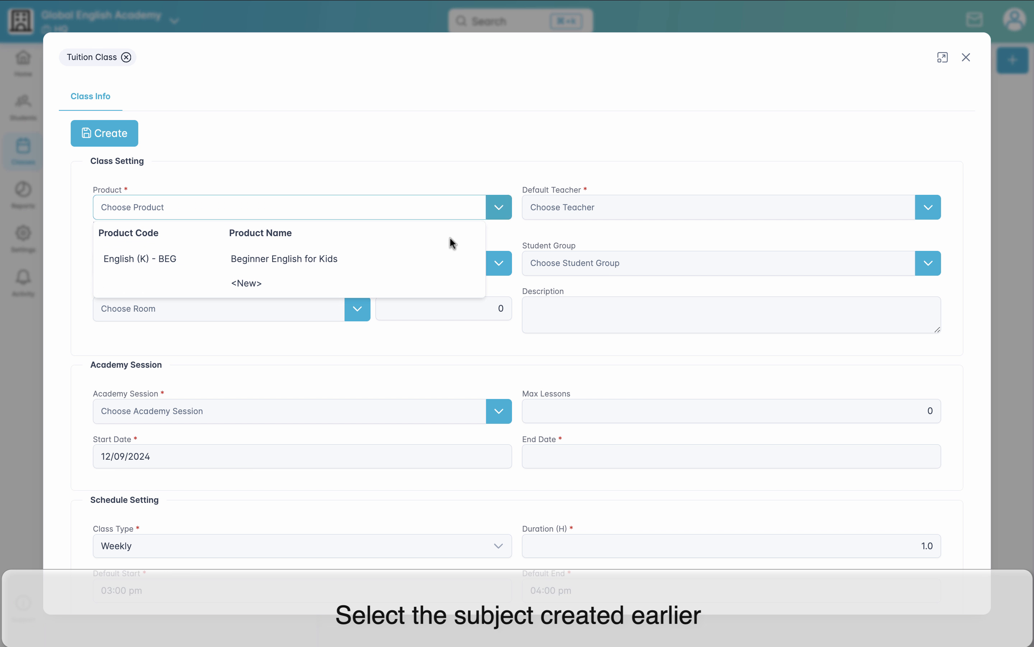
click(426, 267)
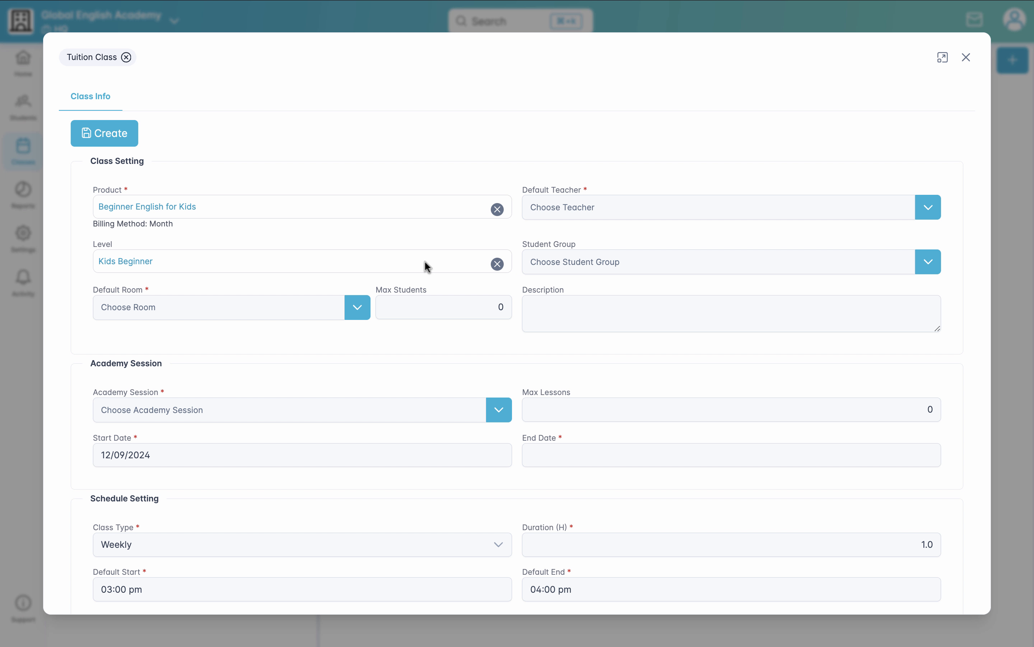
Step: Start a new default teacher for the class and enter the teacher's name and mobile number
click(927, 207)
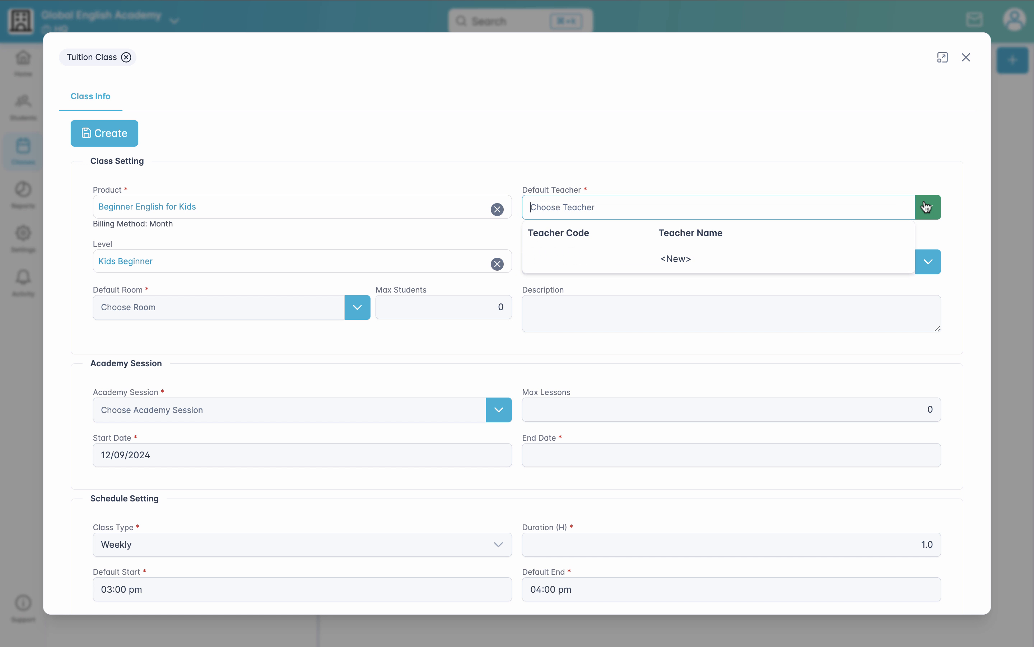
click(747, 263)
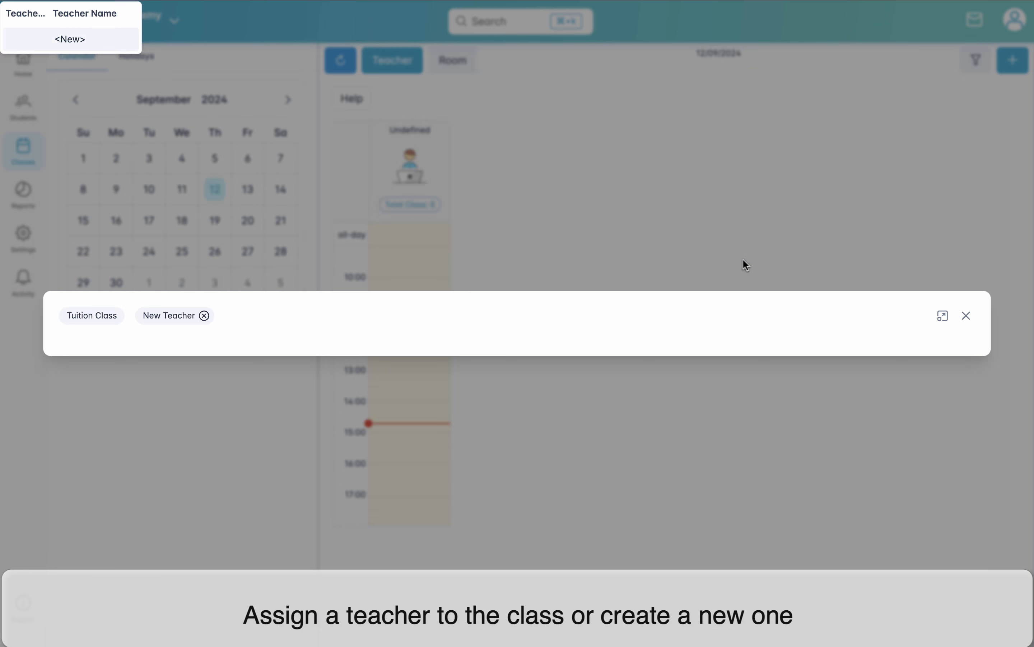
click(488, 304)
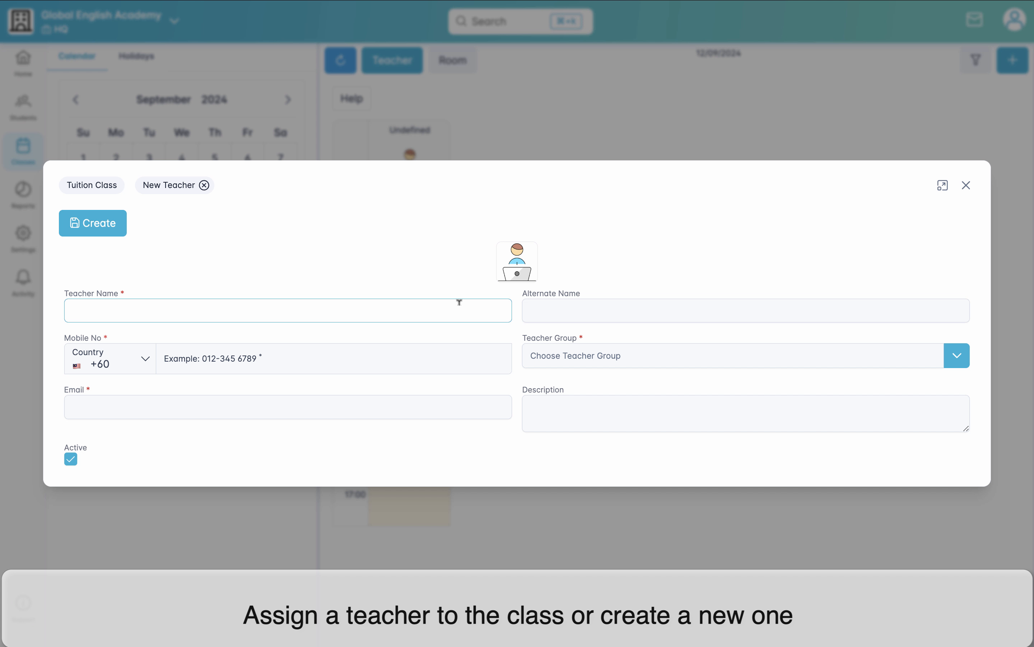
text(Sabrina)
click(398, 358)
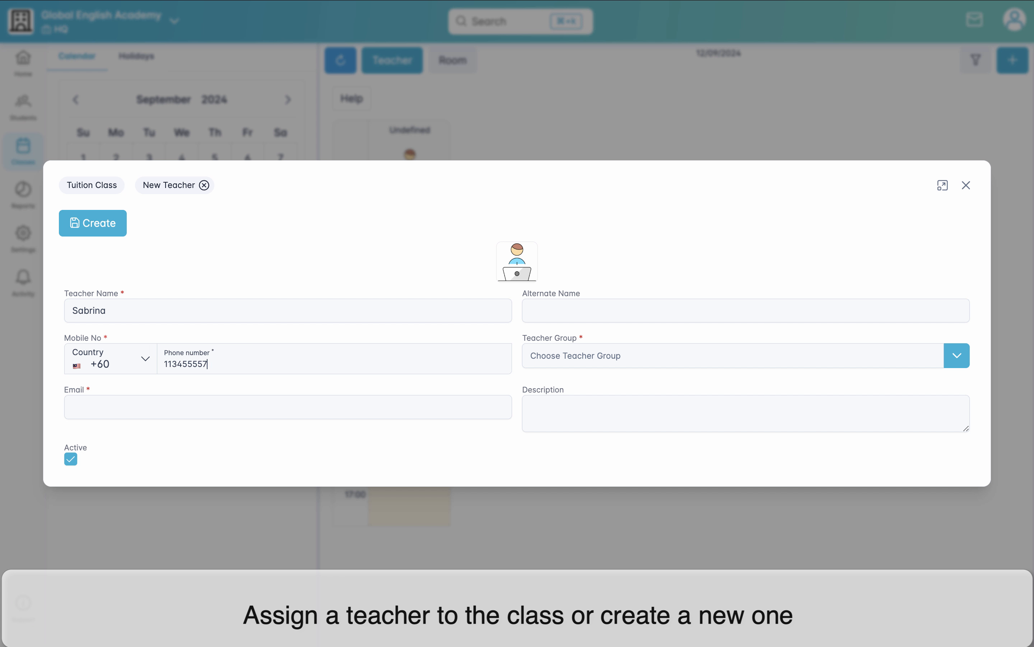
Step: Create a new teacher group for the teacher with code "Permanent" and name "Permanent Tutor"
click(697, 349)
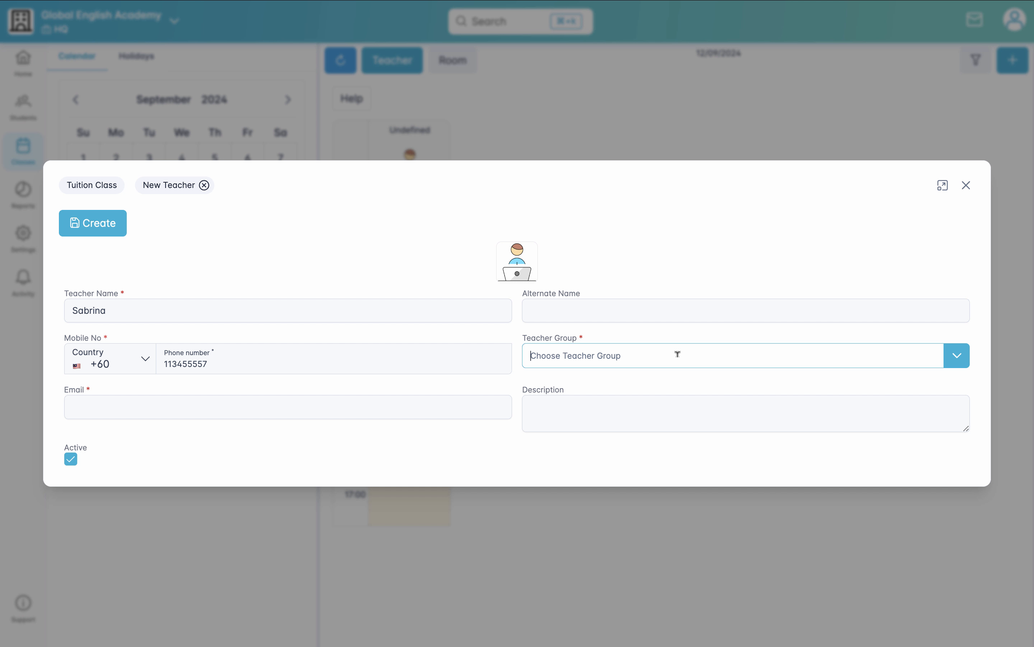
click(962, 361)
click(731, 408)
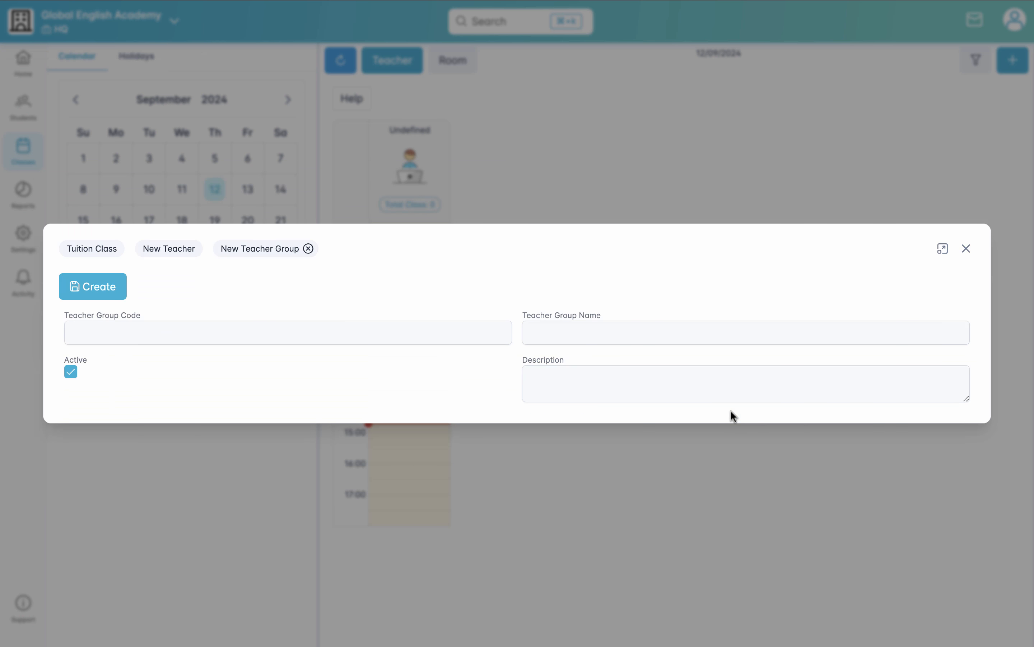
click(477, 328)
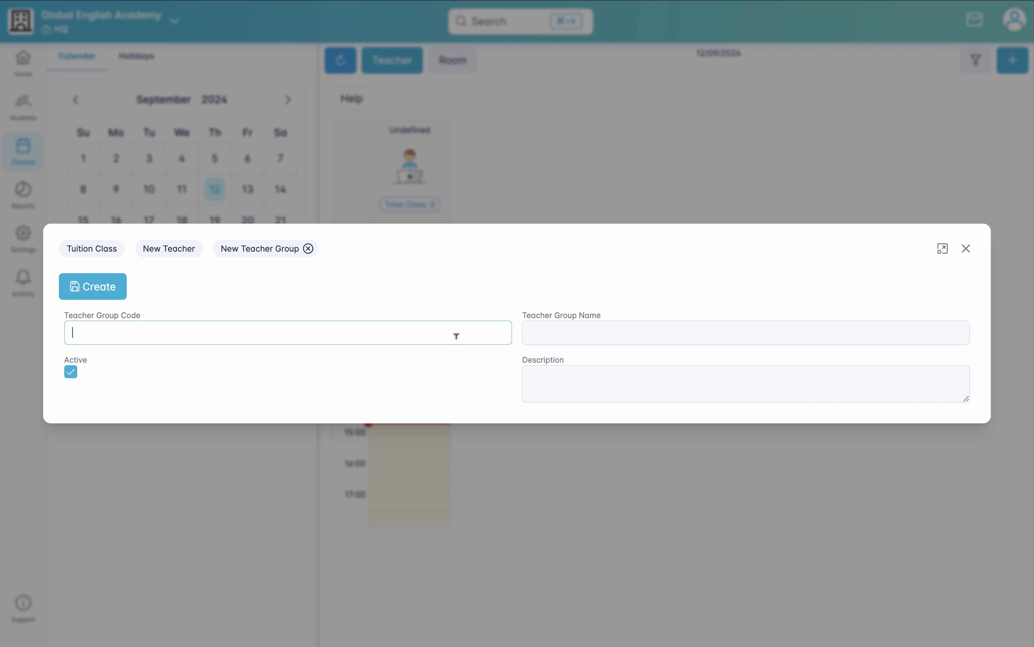
text(Permanent)
click(733, 331)
text(Permanent Tutor)
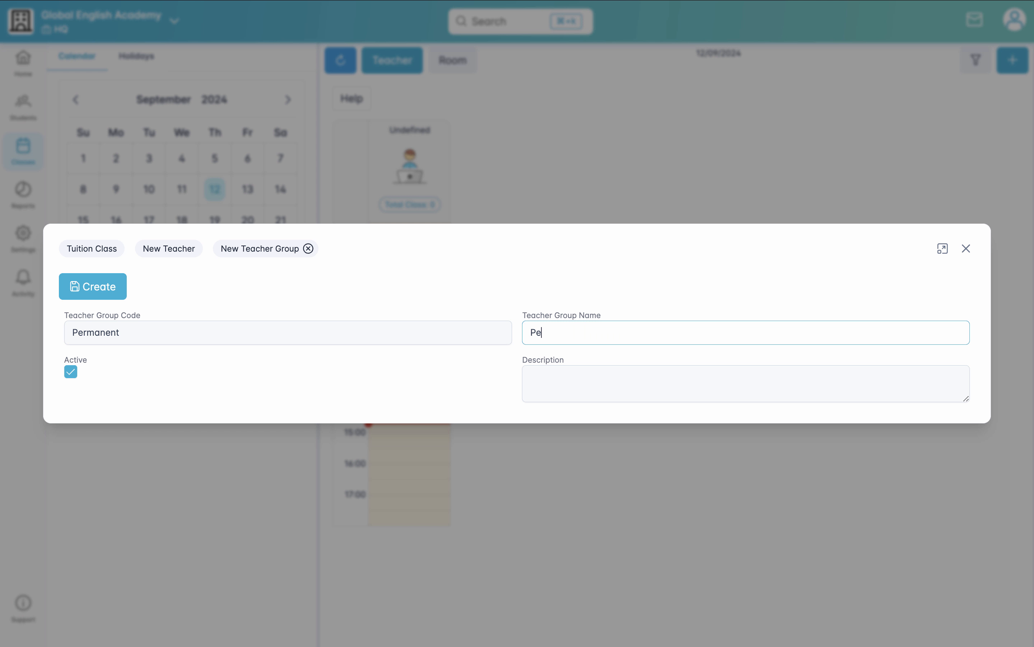
click(101, 294)
Step: Enter the teacher's e-mail address and create the teacher
click(139, 399)
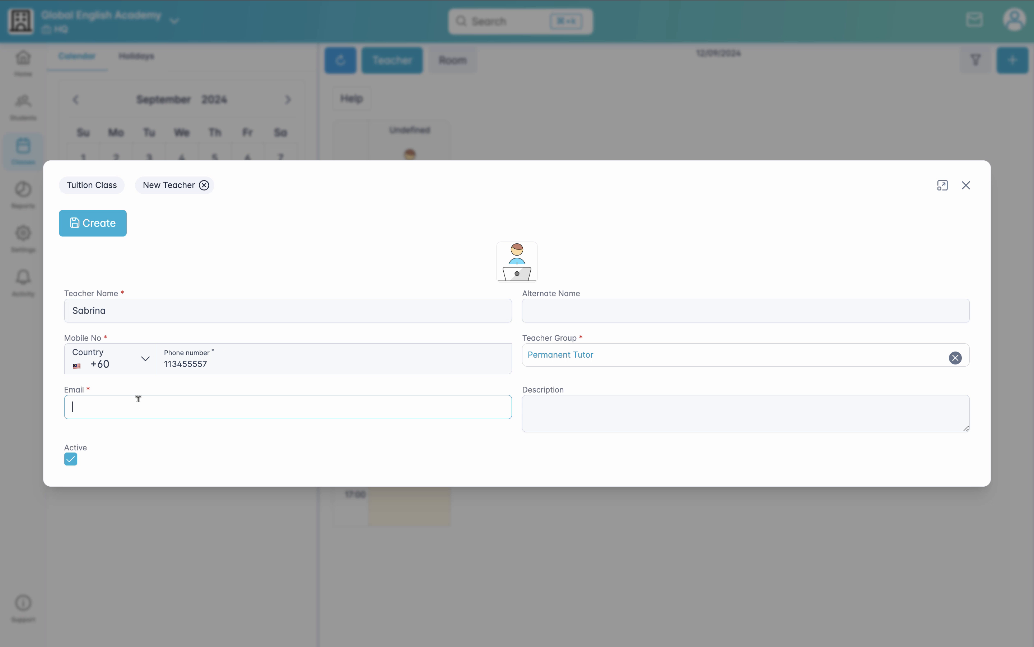
click(100, 232)
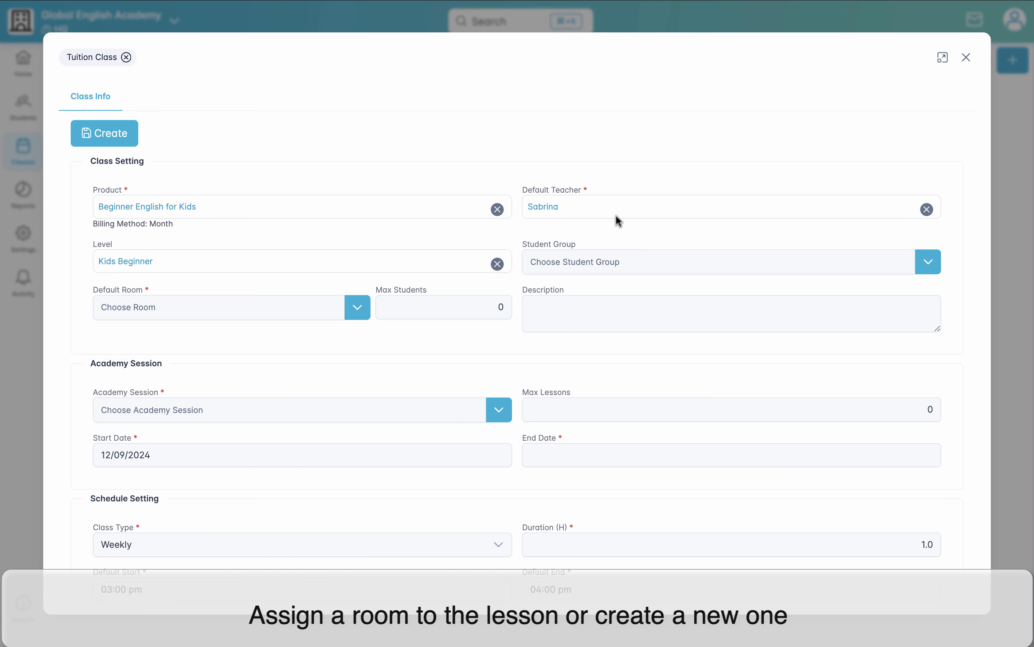
Step: Start a new default room for the class with room number "Room 1" and name "Reading Room 1"
click(357, 307)
click(291, 364)
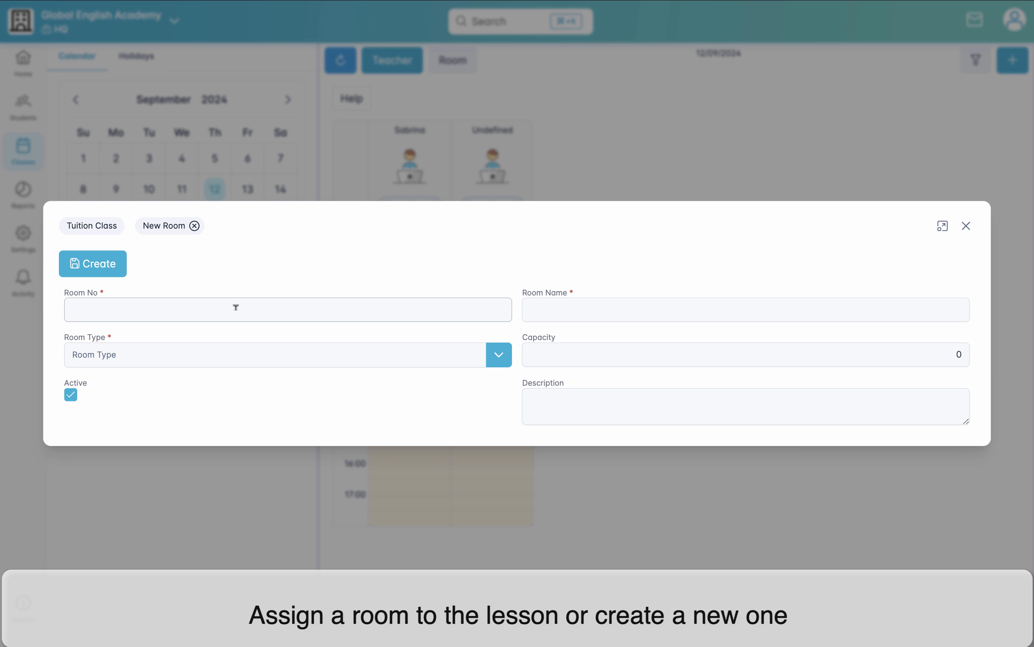
text(Room 1)
click(620, 308)
text(Reading Room 1)
Step: Create a room type numbered "Reading" and named "Reading Room" for the new room, and create the room
click(504, 362)
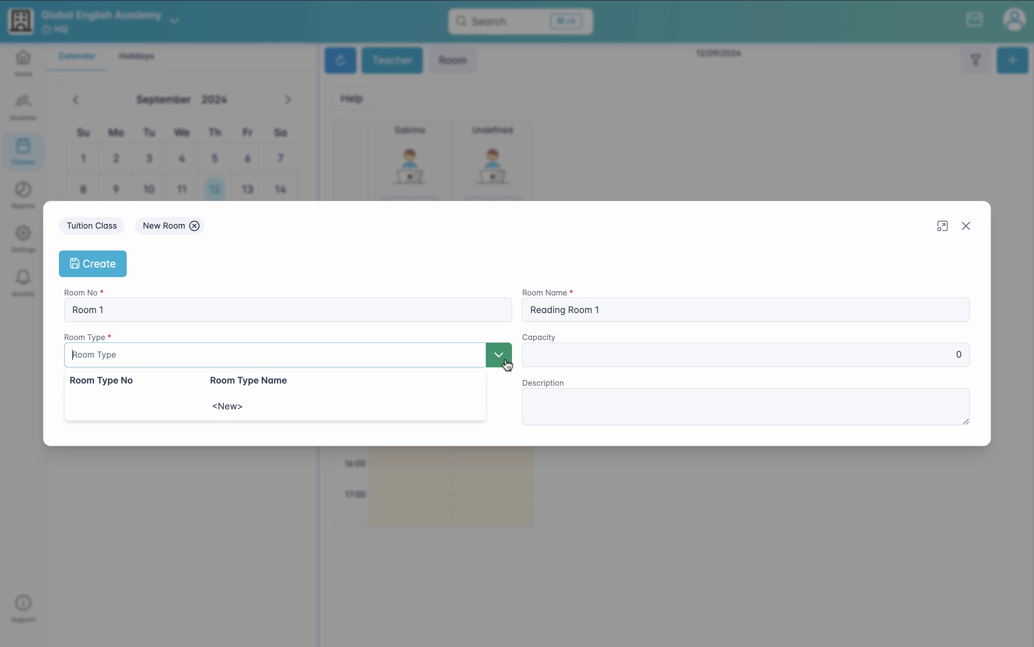
click(321, 406)
click(315, 330)
text(Reading)
click(556, 331)
text(Reading Room)
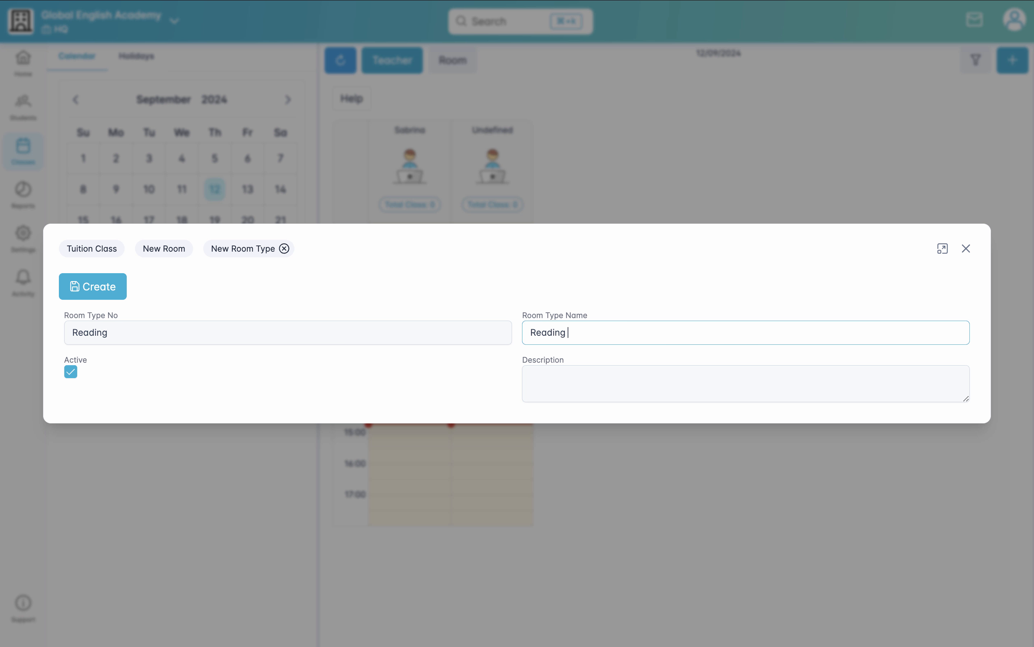
click(116, 285)
click(115, 271)
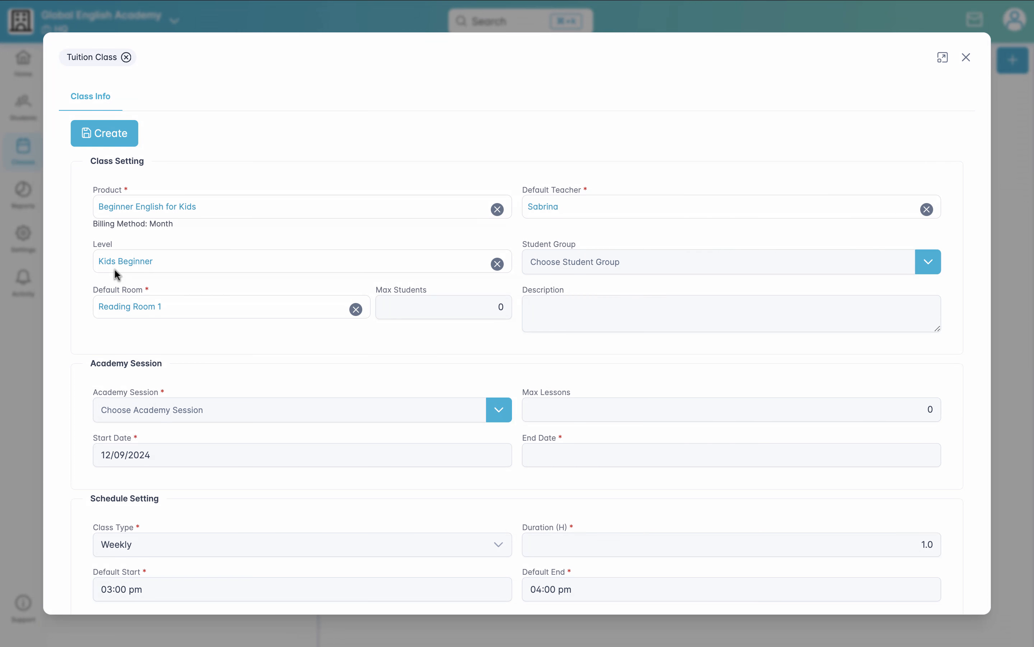
Step: Start a new academy session for the class with code "Q4 2024" and name "Quarter 4/2024"
scroll(534, 361, down, 3)
click(499, 346)
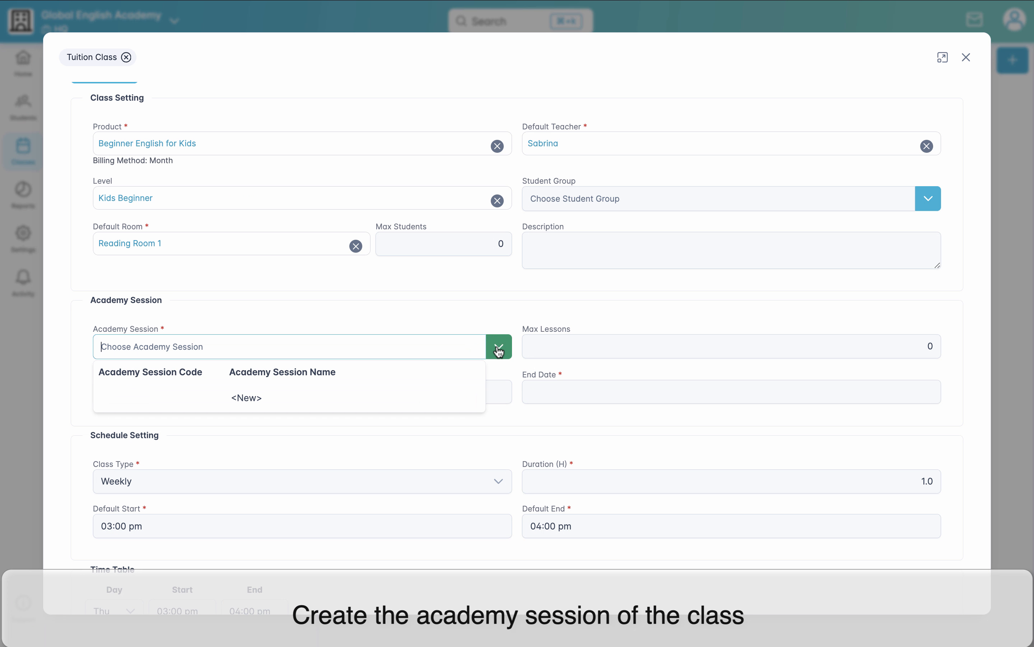
click(439, 407)
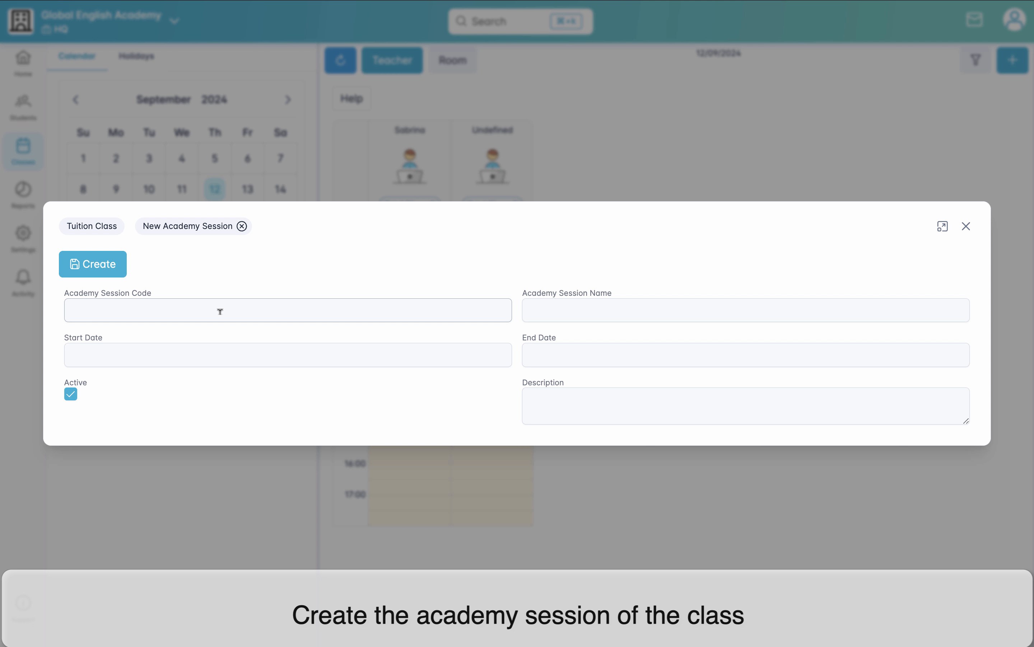
text(Q4 2024)
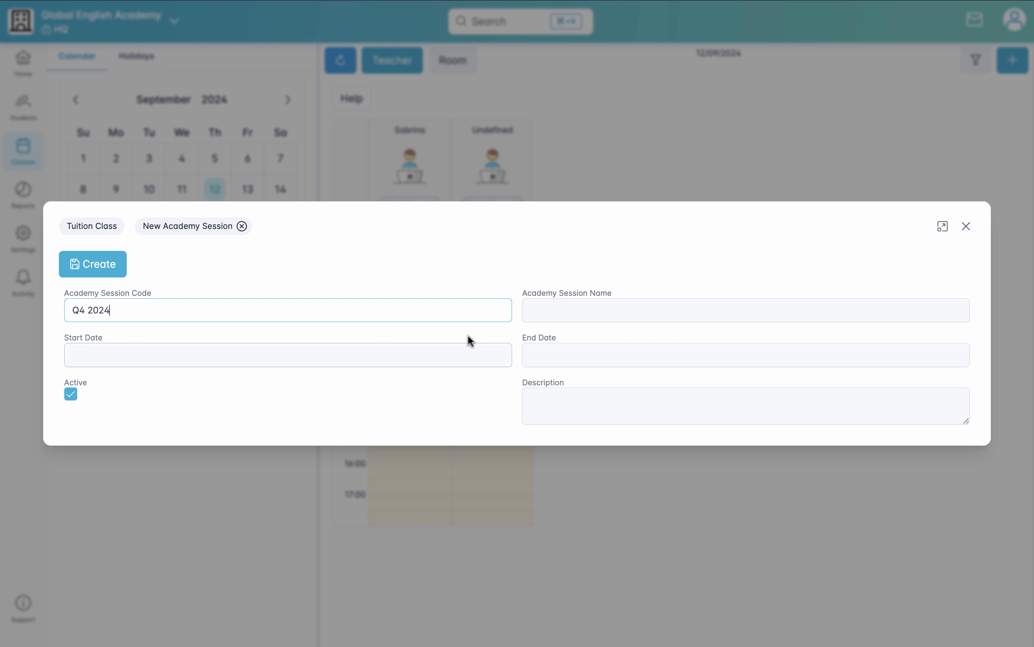
click(569, 310)
text(Quar)
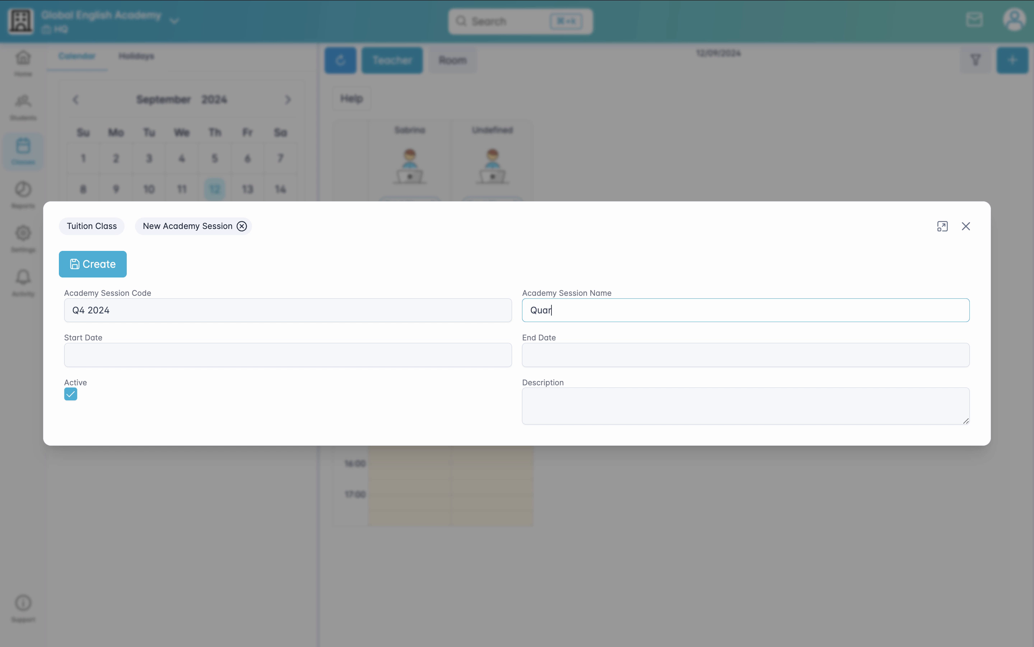
text(ter 4/2024)
Step: Set the academy session to run from 01/09/2024 to 31/12/2024 and create it
click(208, 353)
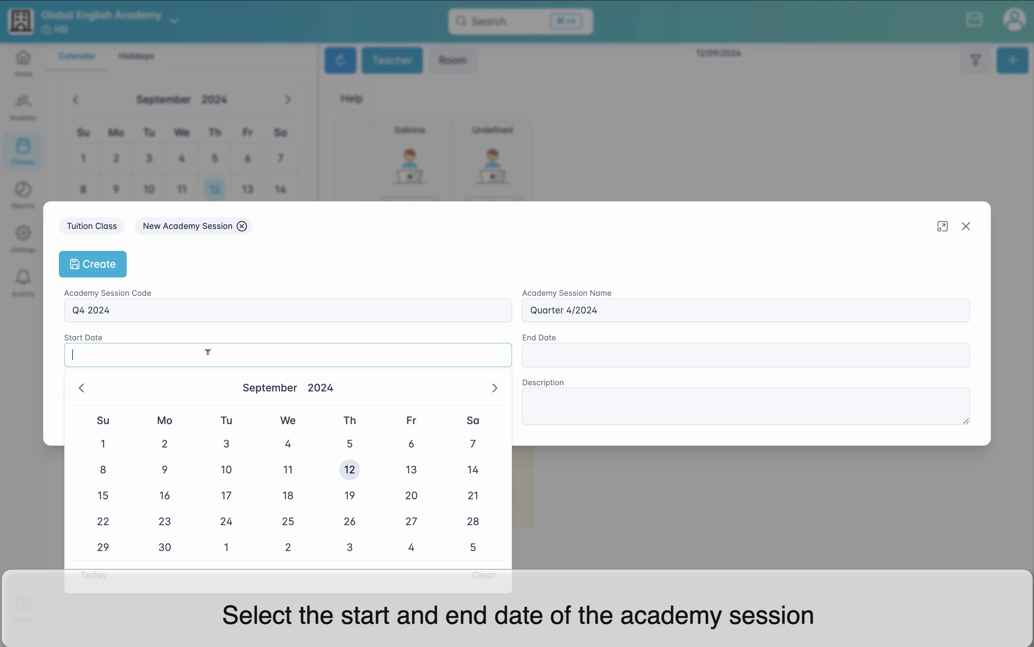
click(103, 443)
click(566, 352)
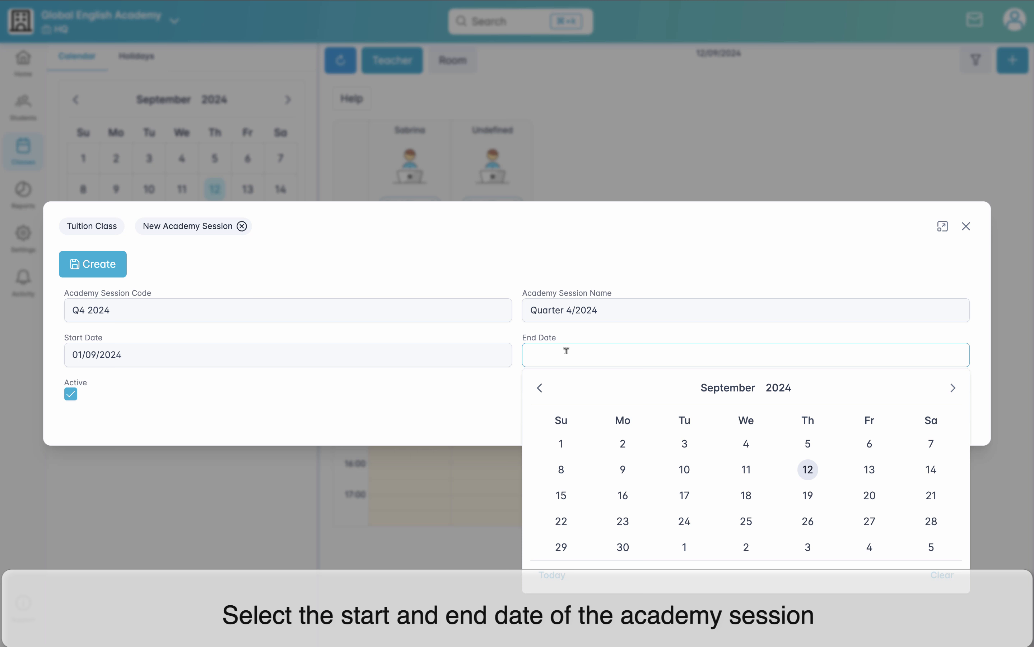
click(954, 388)
click(953, 388)
click(954, 388)
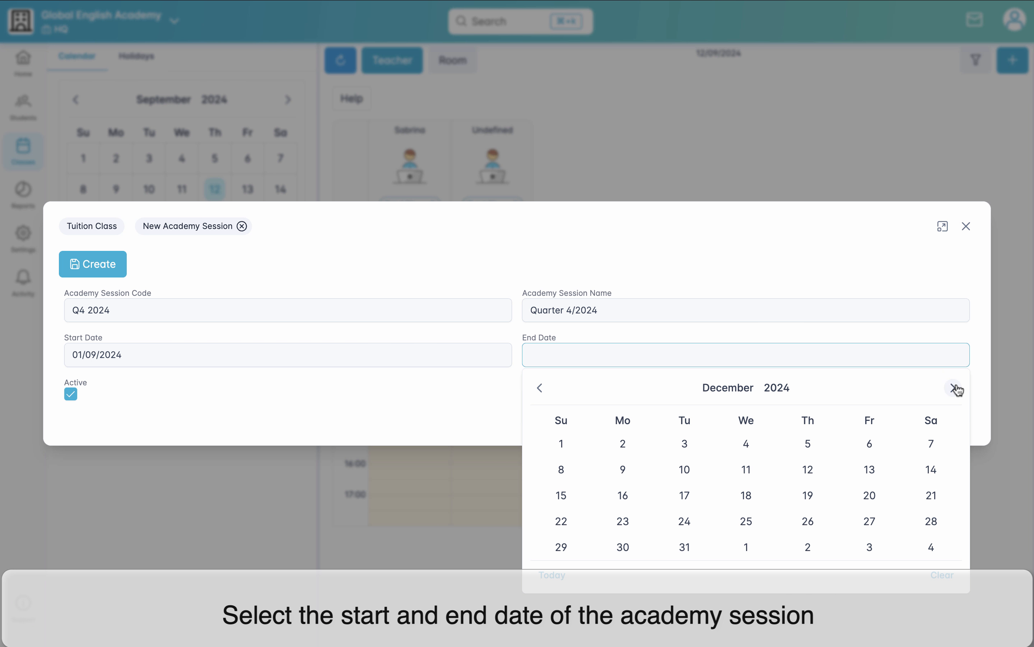
click(678, 552)
click(102, 266)
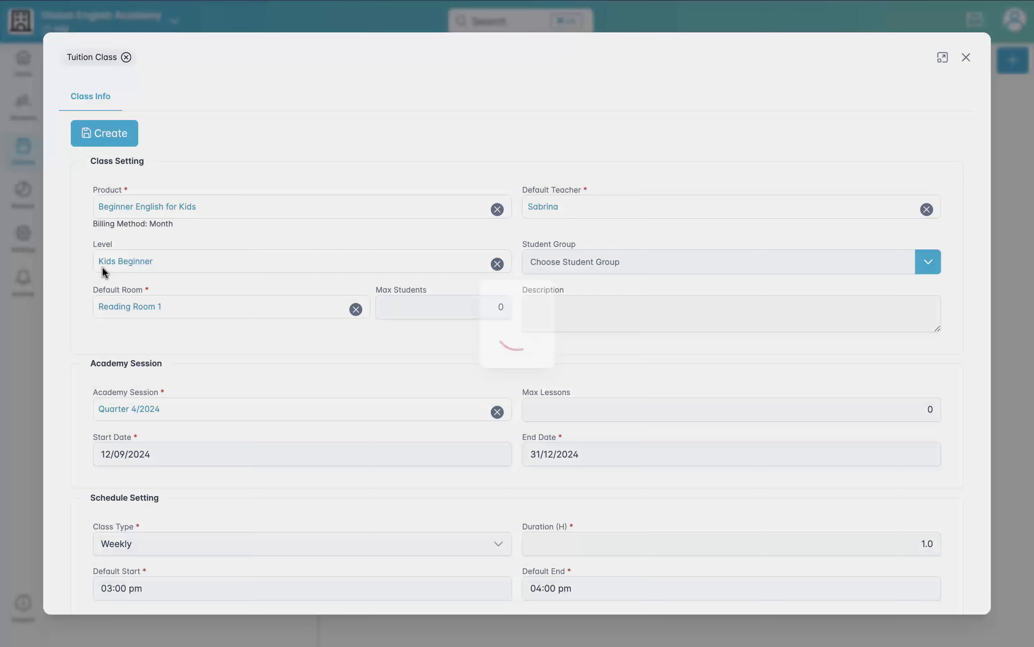
Step: Try the Mon-Fri class type in the tuition class's schedule settings
scroll(51, 496, down, 3)
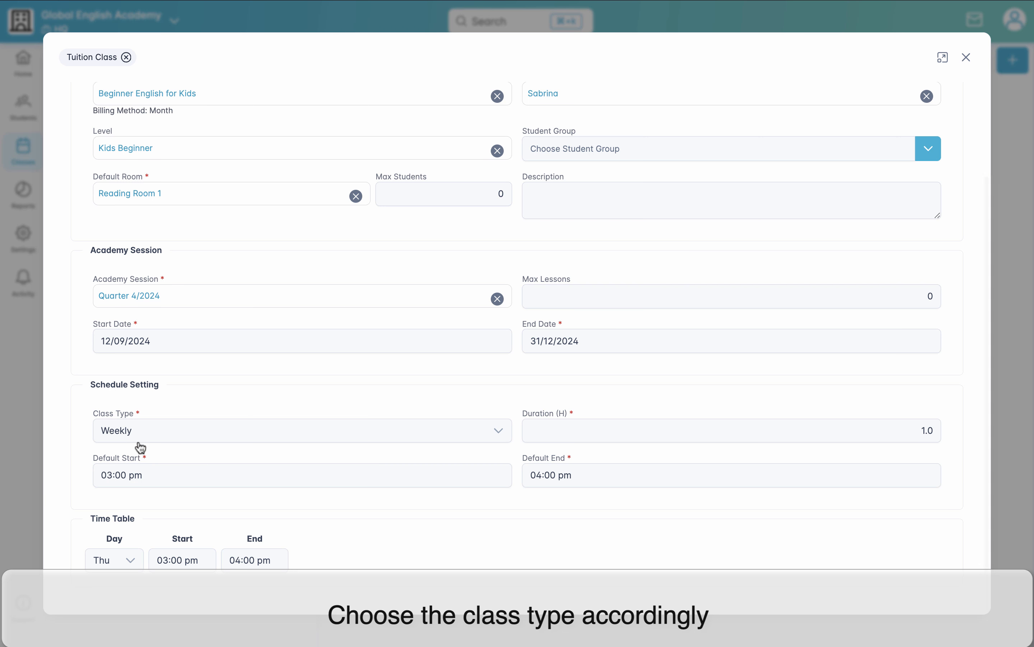
click(142, 440)
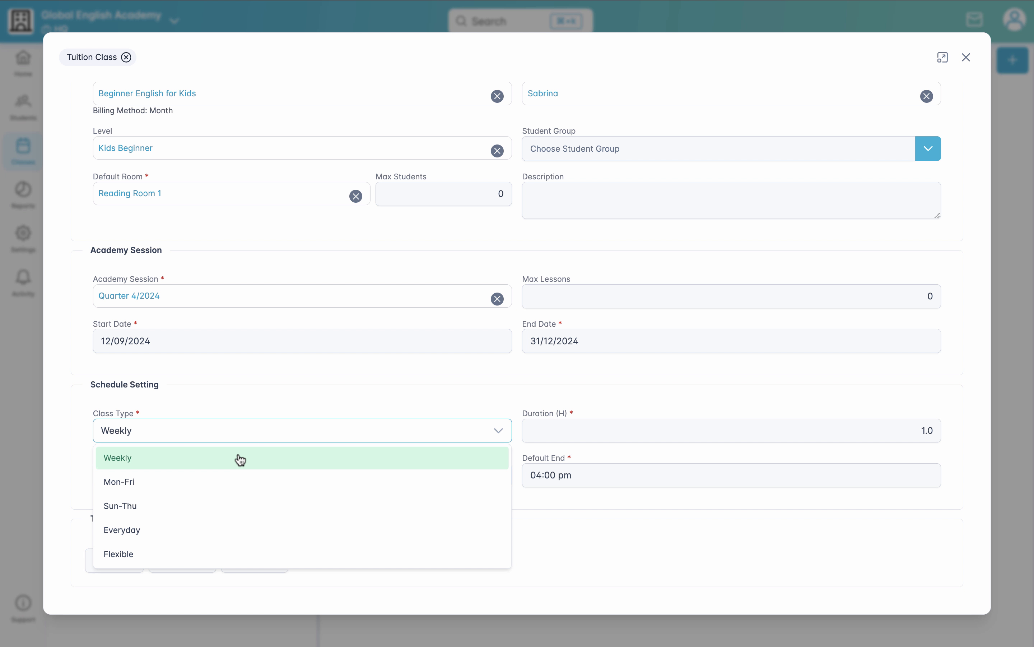
click(232, 481)
scroll(232, 483, down, 2)
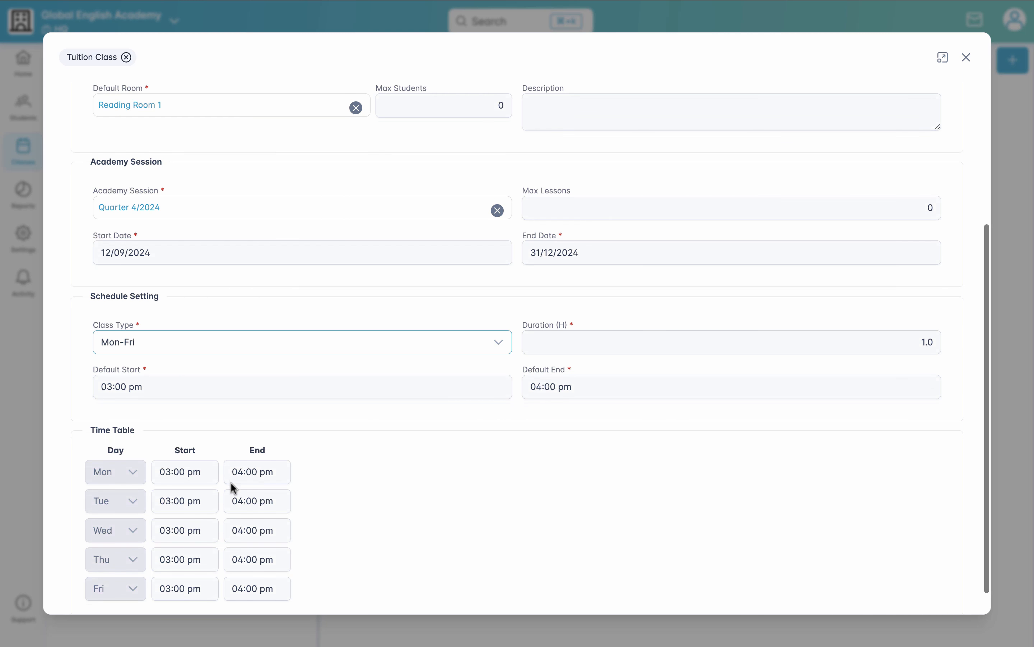
Step: Try different lesson times in the timetable, with Tuesday from 05:00 pm to 06:00 pm and Wednesday from 07:00 pm to 08:00 pm
click(193, 466)
click(188, 493)
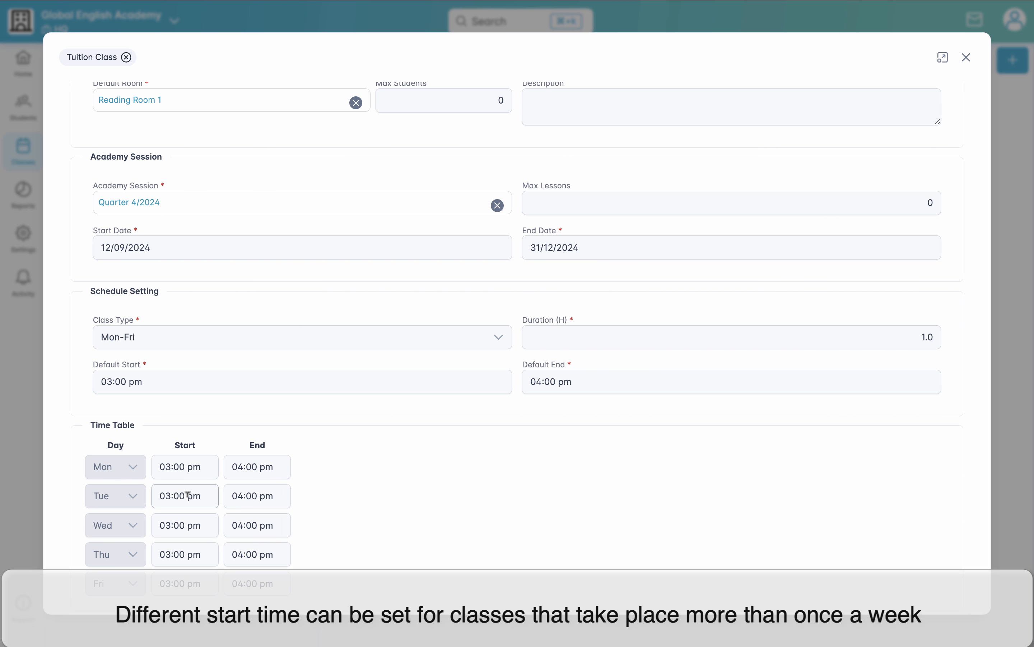
click(173, 525)
click(173, 525)
click(292, 547)
click(188, 525)
click(173, 554)
click(173, 555)
click(173, 554)
click(173, 554)
click(251, 524)
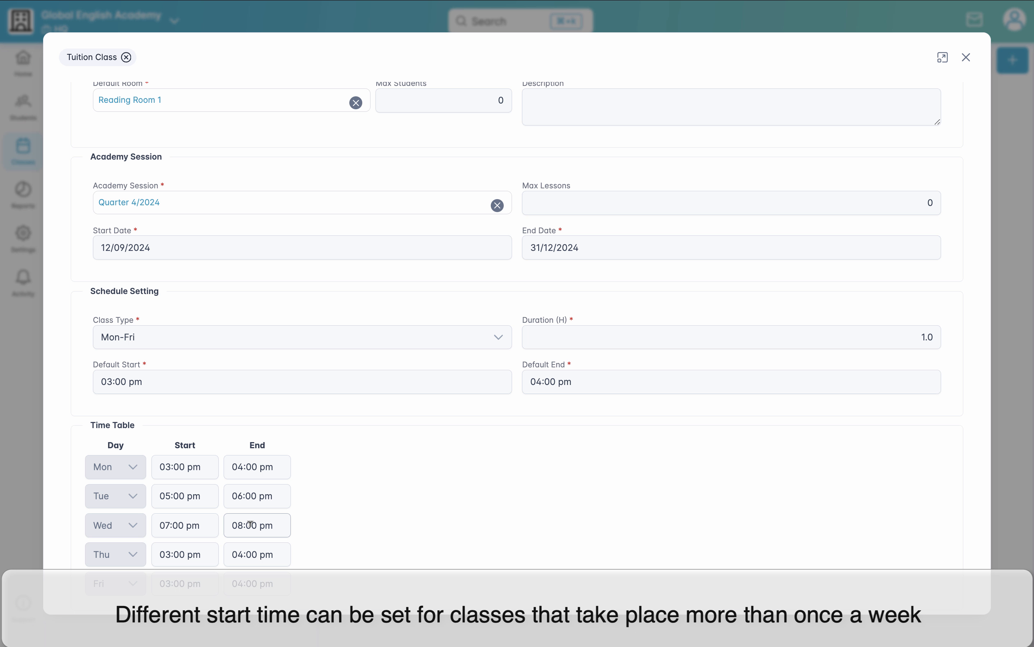
Step: Set the class type to Weekly with the lesson on Thu, and create the tuition class
click(148, 364)
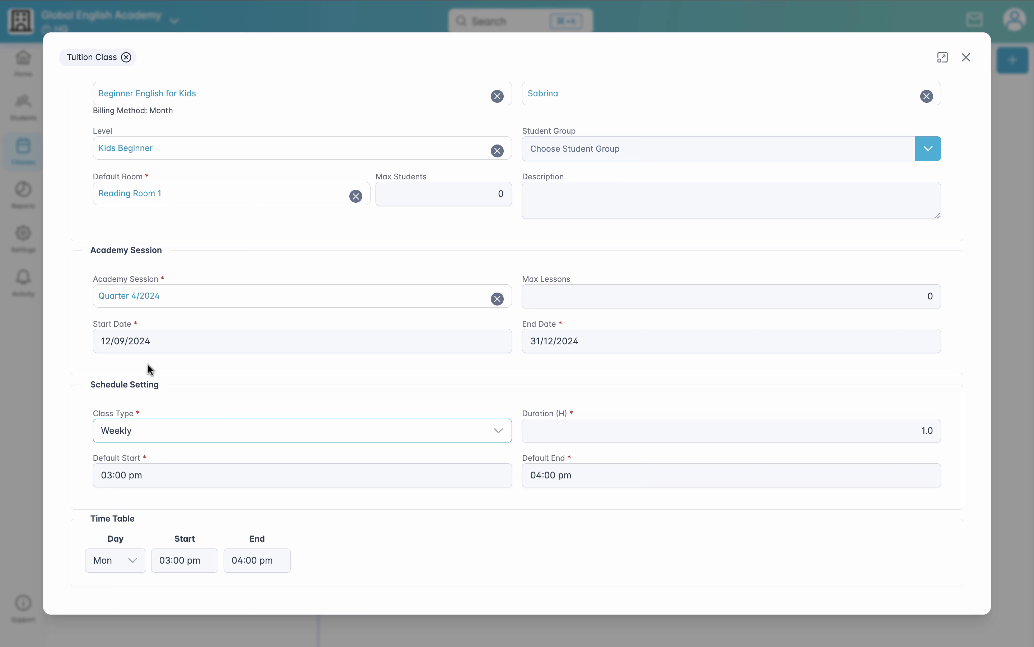
click(127, 556)
click(127, 497)
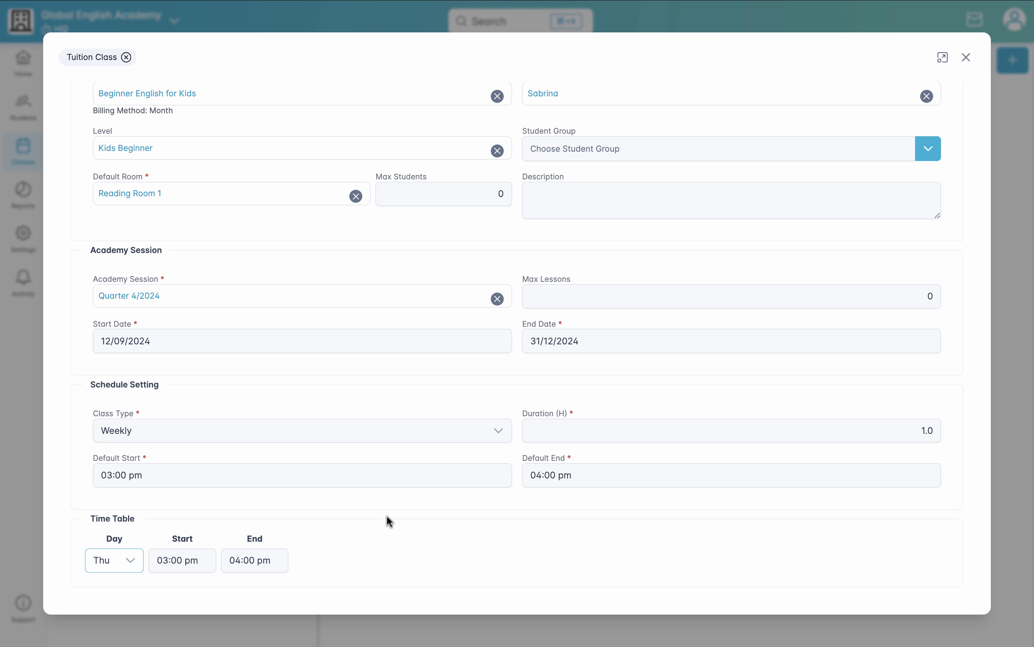
scroll(386, 516, up, 3)
click(121, 139)
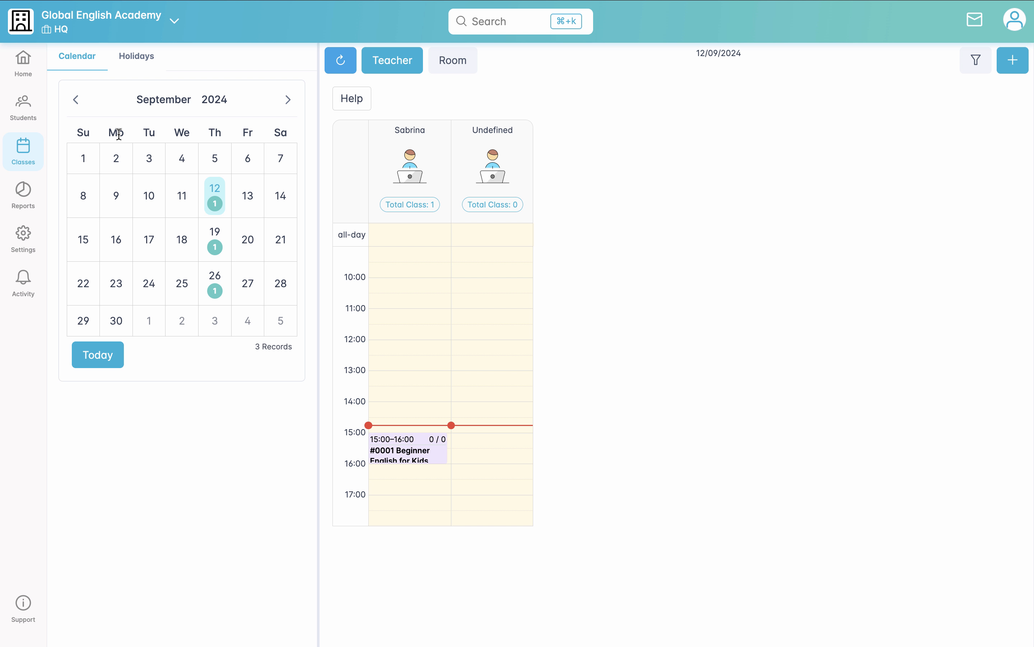
Step: Check the December 2024 class calendar, comparing the public holiday on 26/12/2024 with the lesson day 19/12/2024
click(158, 101)
click(255, 187)
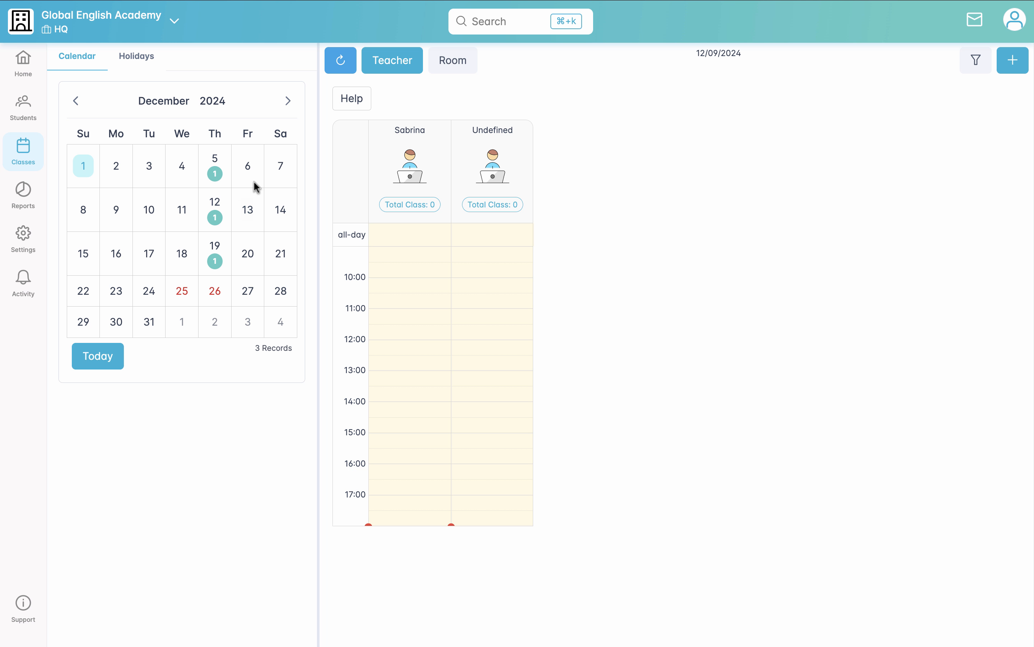
click(222, 305)
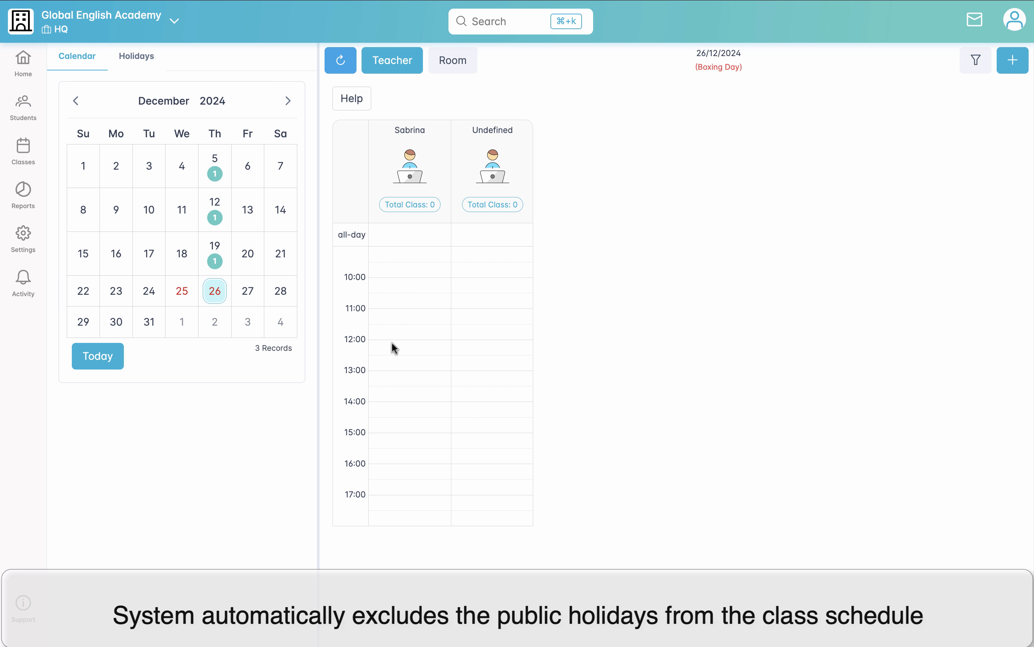
click(215, 264)
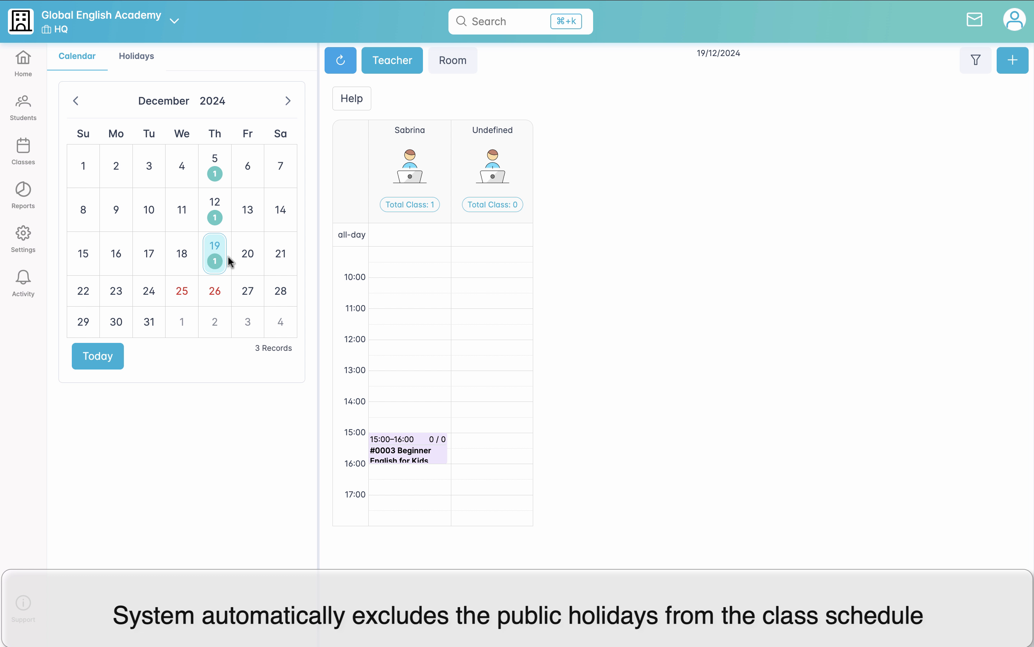
Step: Open the 19/12/2024 Beginner English for Kids lesson and review the class's full list of scheduled dates
click(404, 452)
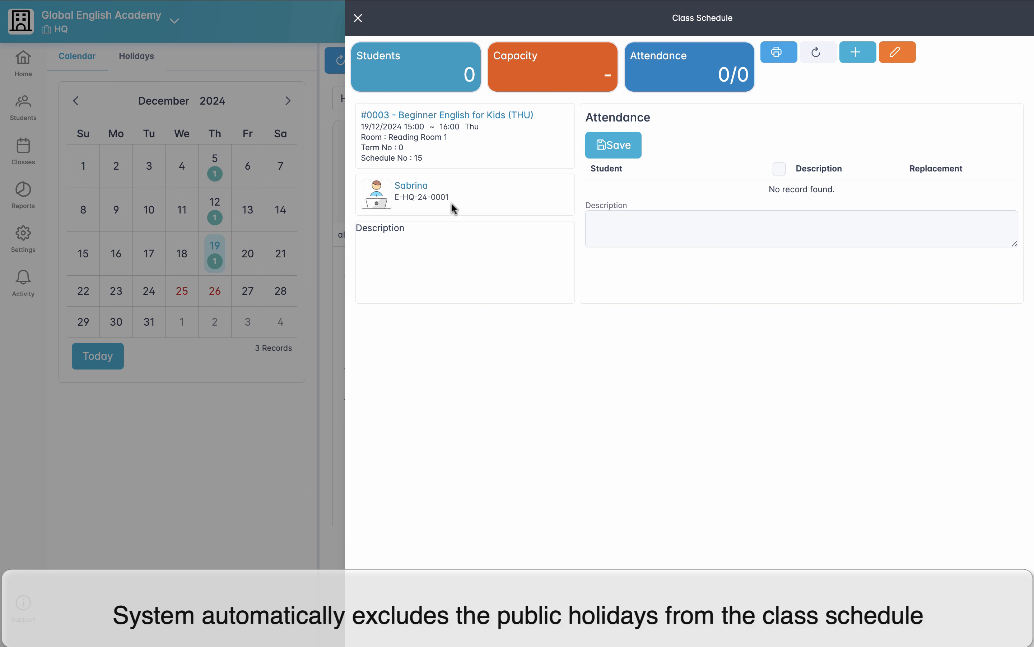
click(506, 115)
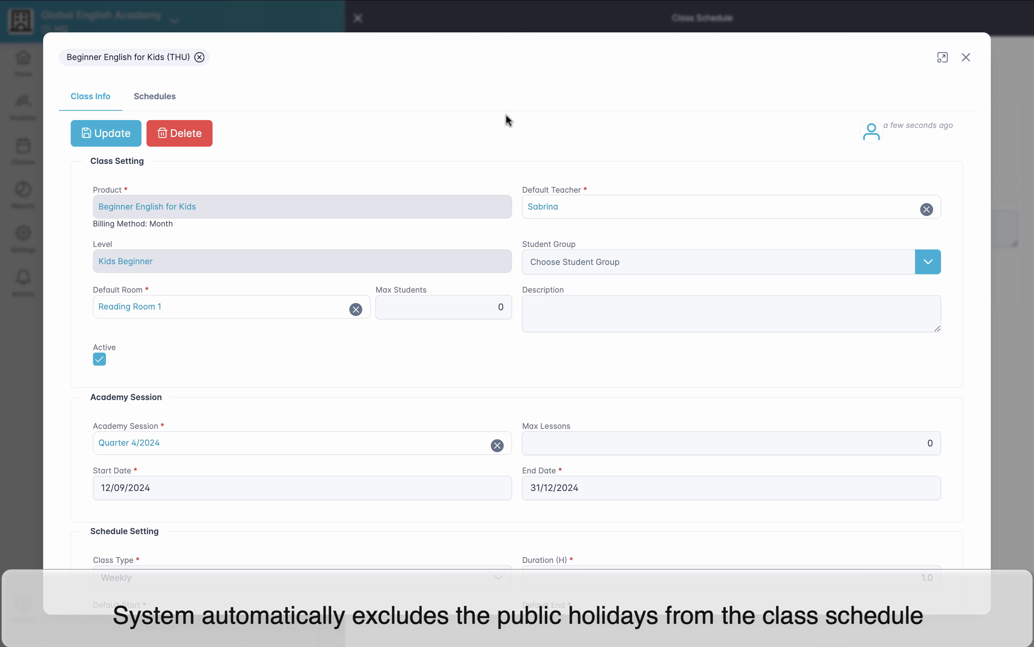
click(154, 95)
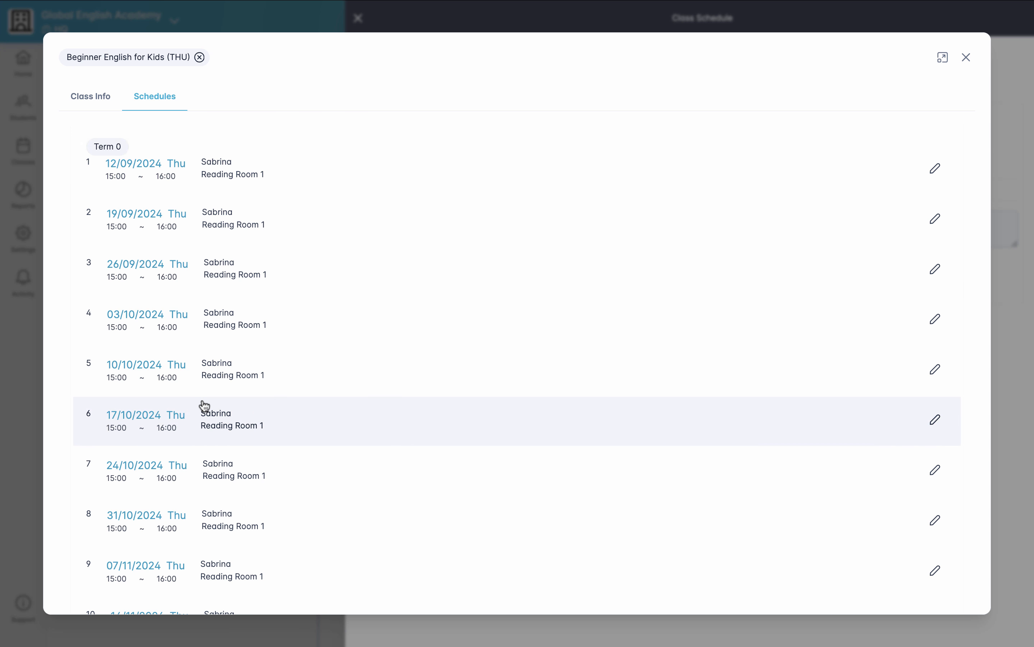
scroll(205, 406, down, 5)
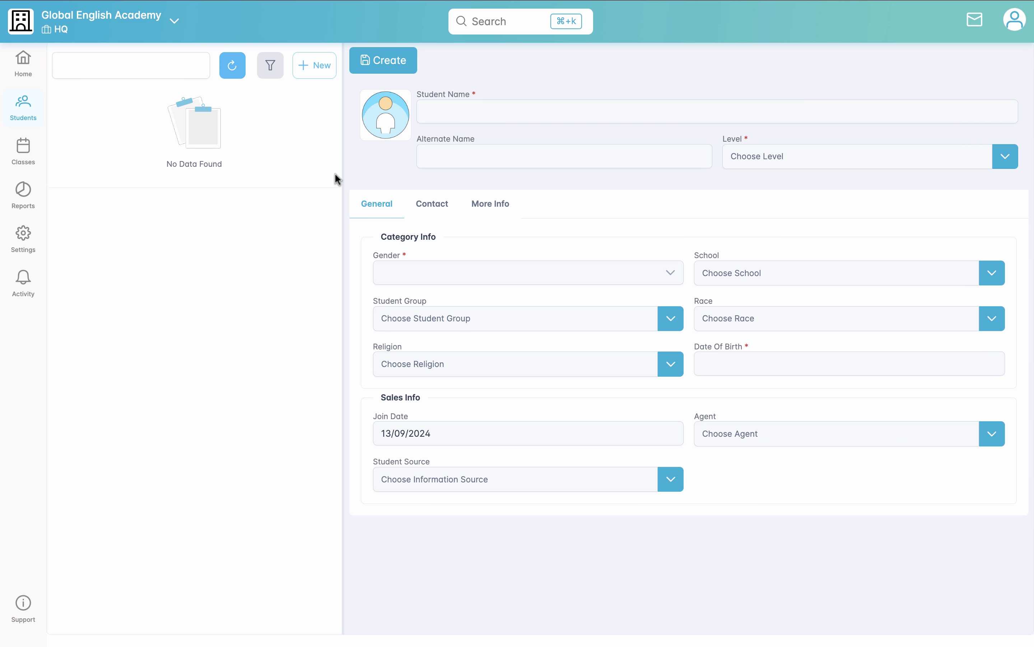
Step: Start a new student record with the student's full name and the level Kids Beginner
click(447, 101)
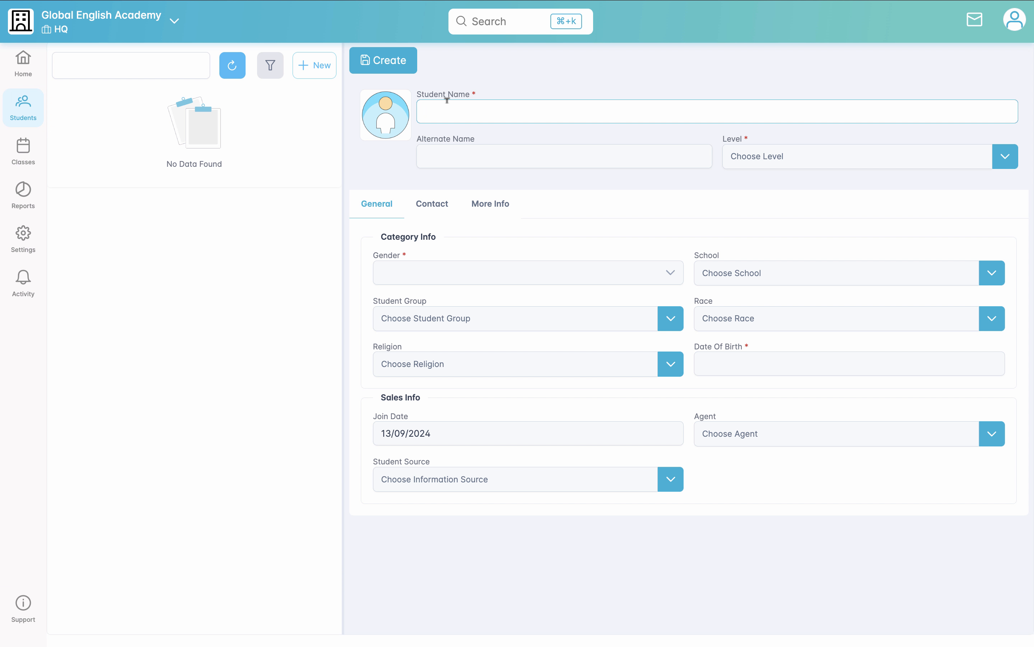
click(1006, 156)
click(928, 213)
Step: Set the student's gender to Male and fill in the date of birth
click(673, 276)
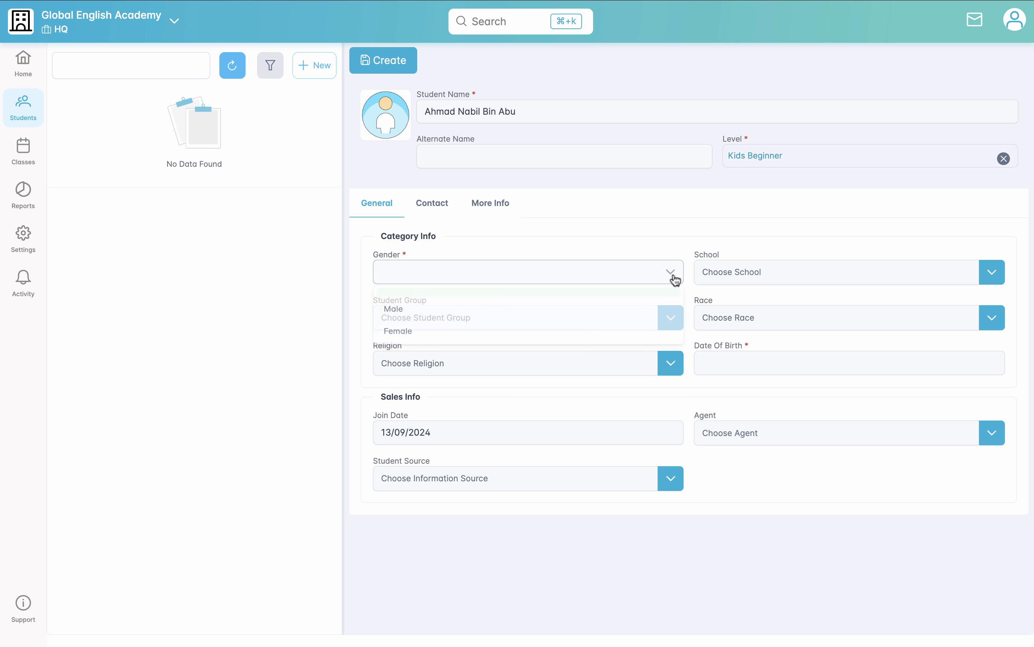
click(624, 310)
click(744, 363)
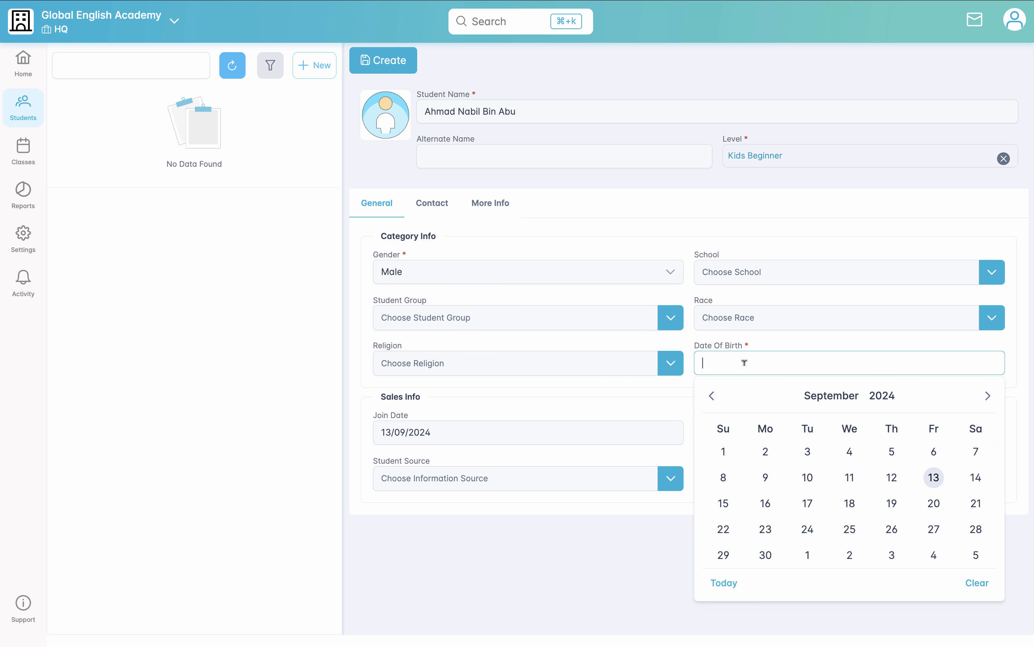
click(880, 395)
click(711, 394)
click(771, 490)
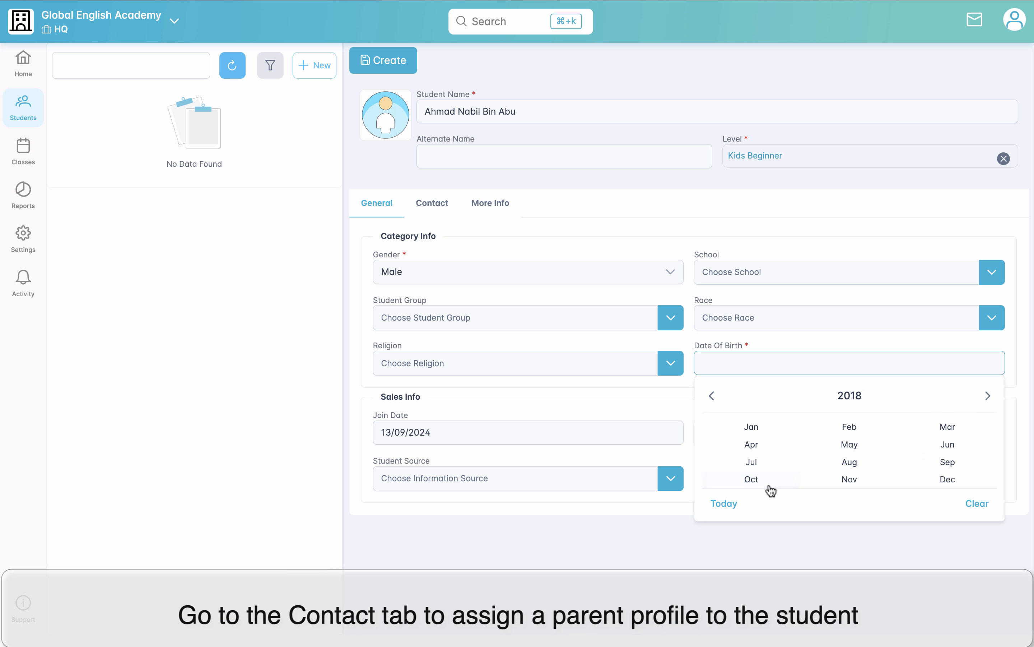
click(779, 469)
click(807, 451)
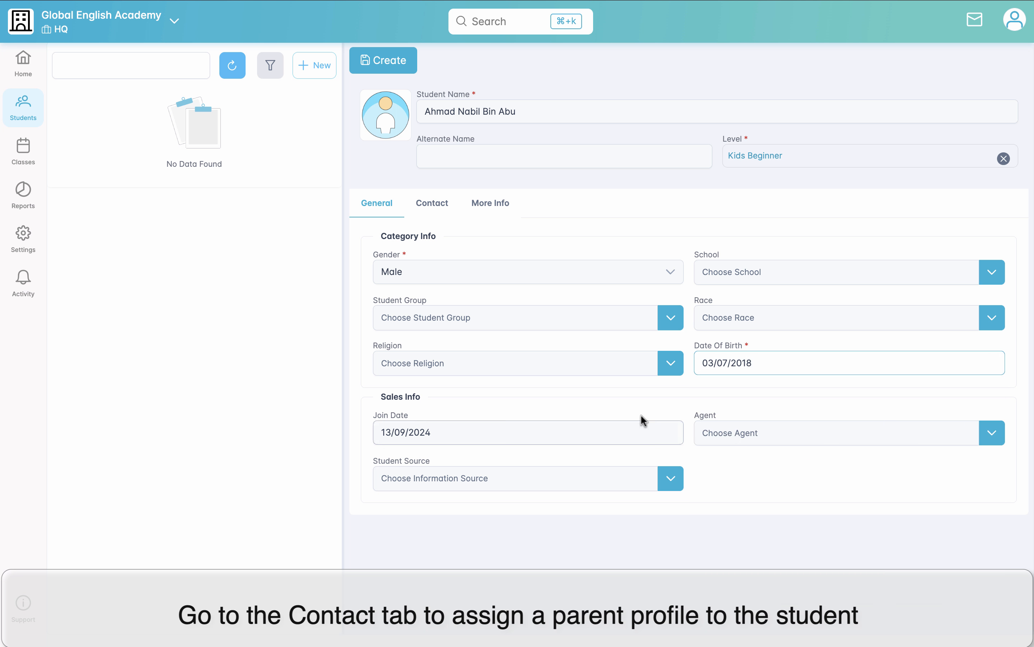
Step: Add a parent of type Father to the student's contact details and start a new parent profile
click(439, 208)
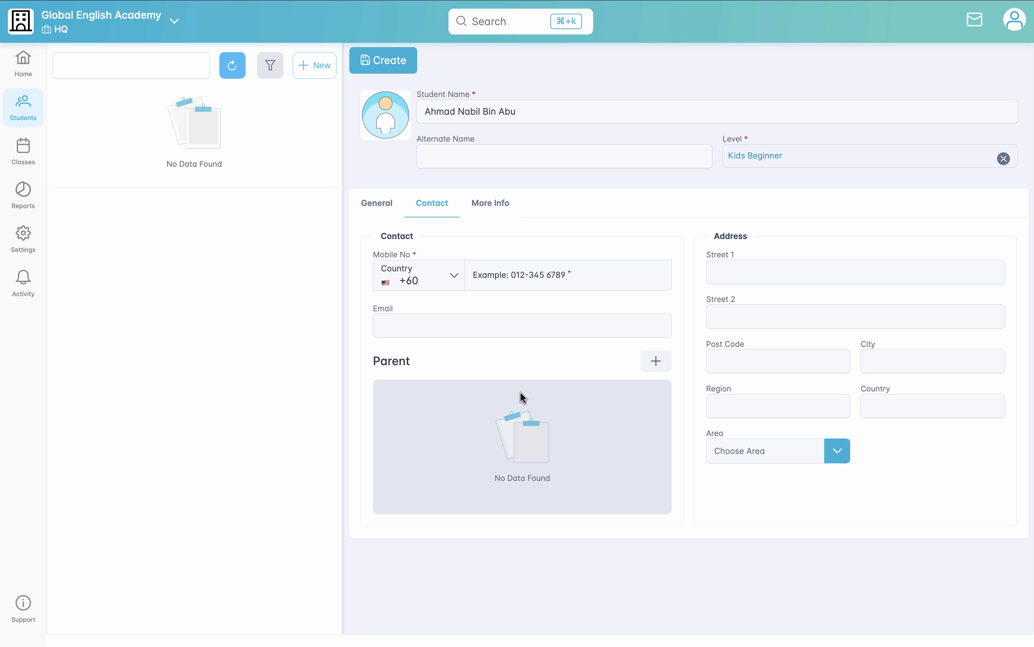
click(656, 361)
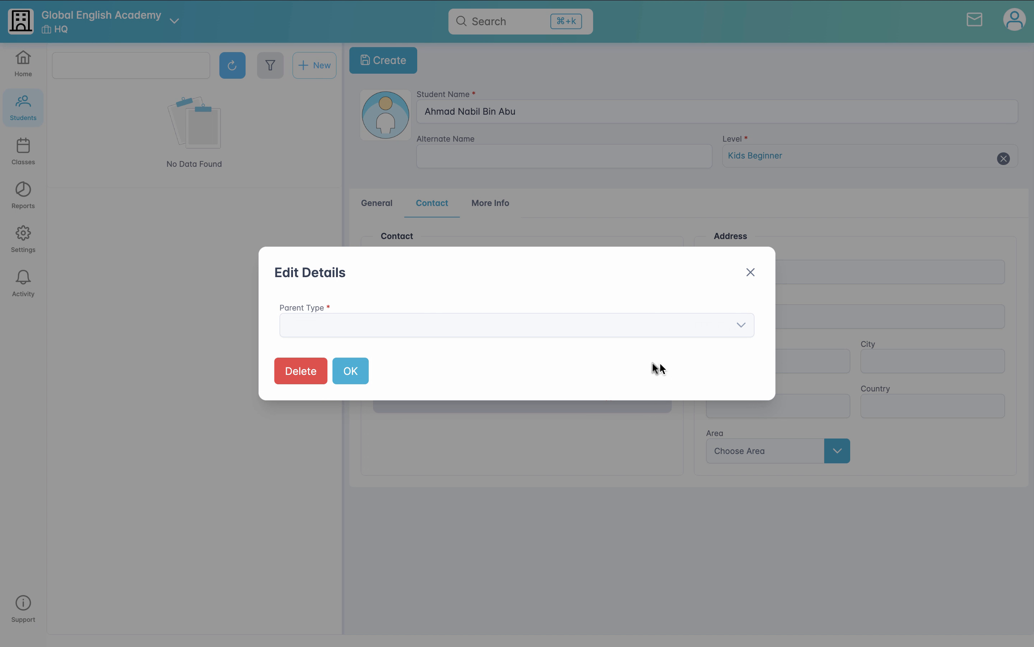
click(703, 341)
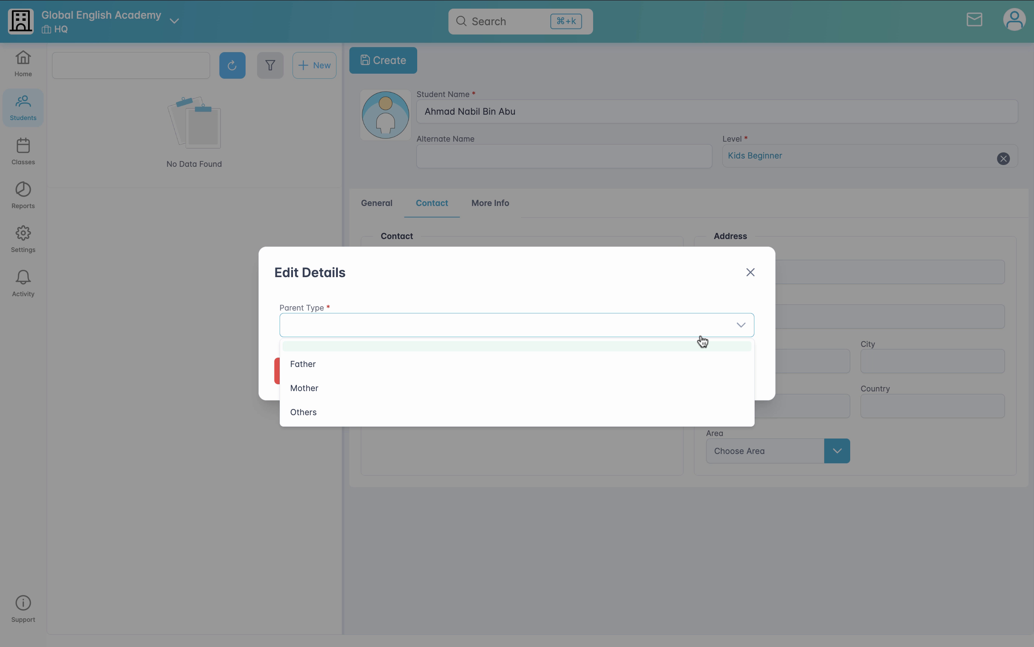
click(702, 373)
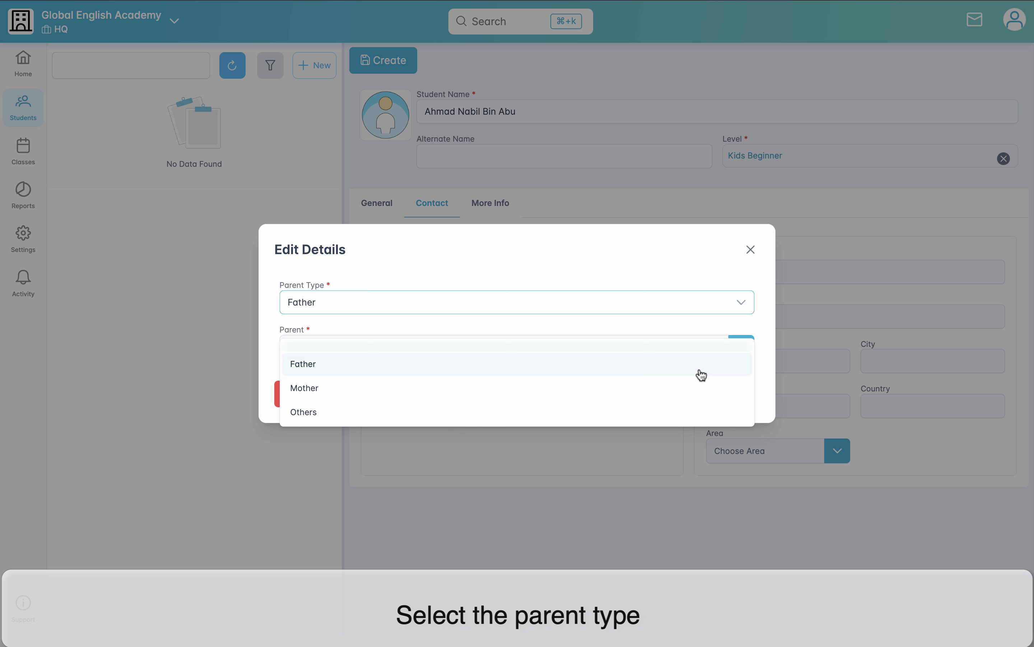
click(741, 350)
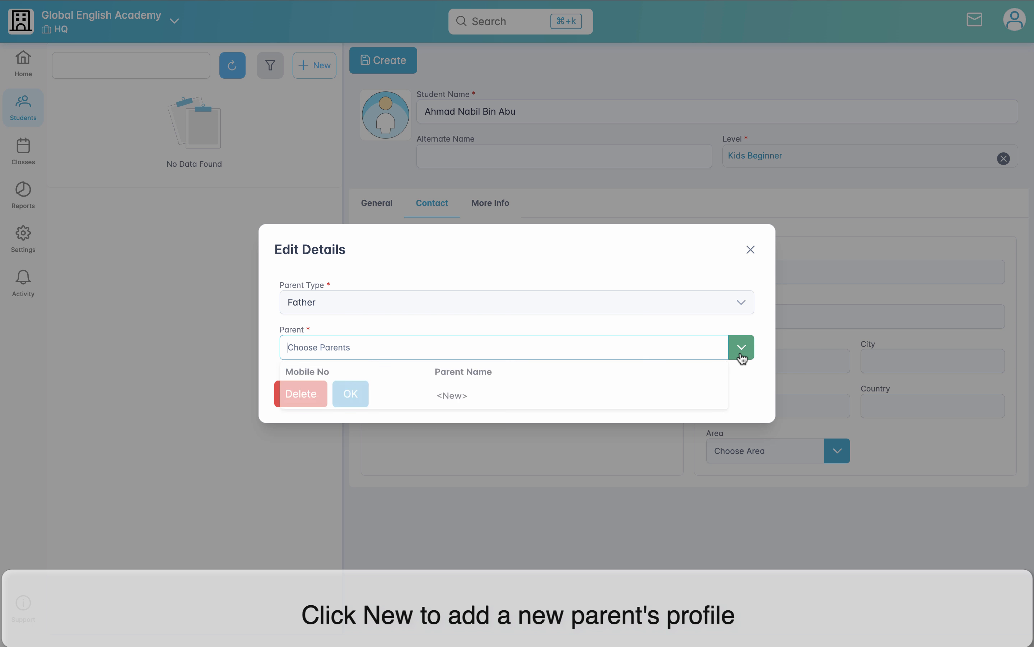
click(707, 409)
Step: Enter the father's name in the new parent profile and set the gender to Male
click(454, 285)
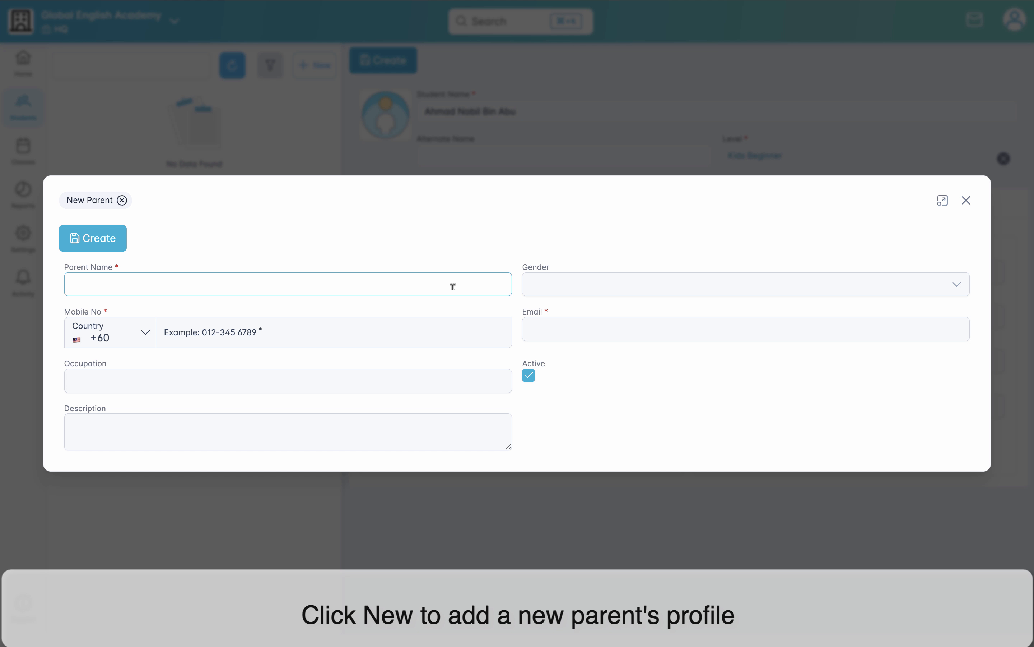
click(724, 292)
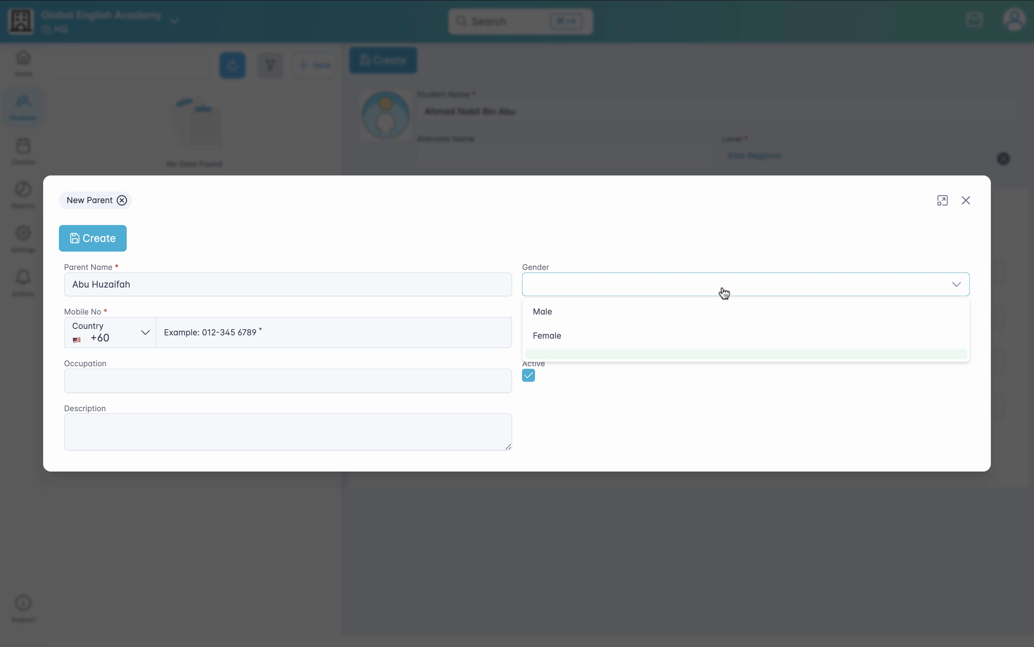
click(708, 314)
Step: Fill in the parent's email and mobile number, and save the profile as the student's father
click(710, 328)
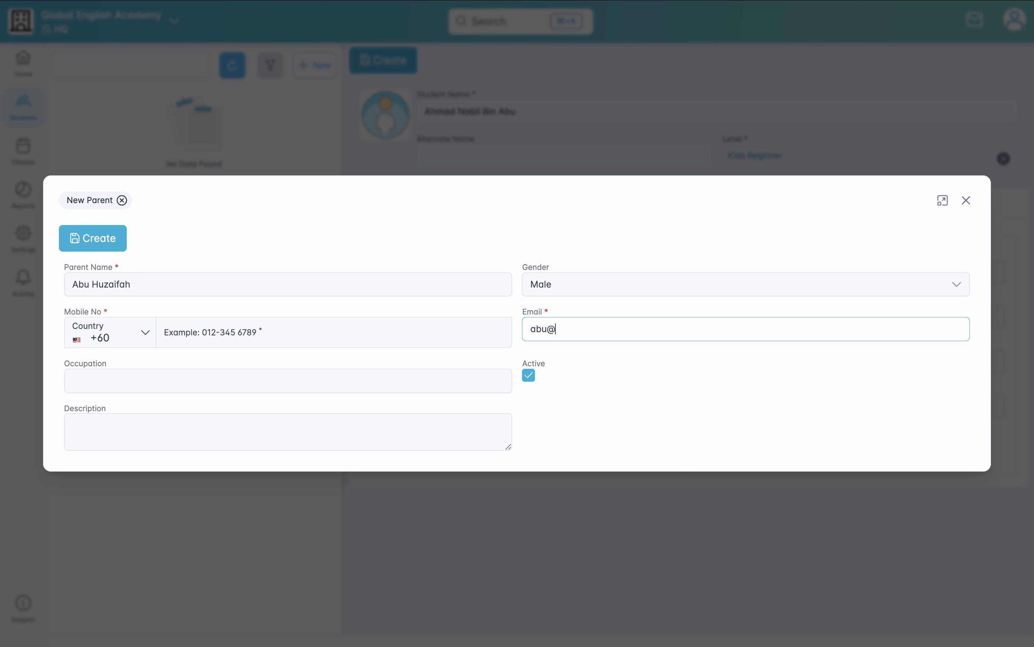
click(453, 333)
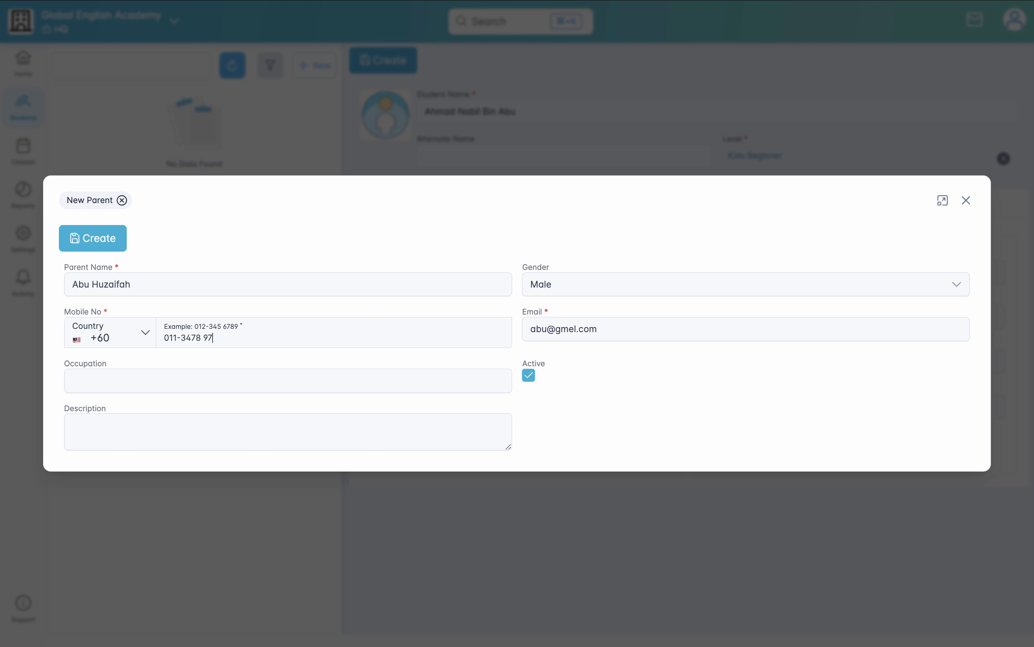
click(583, 410)
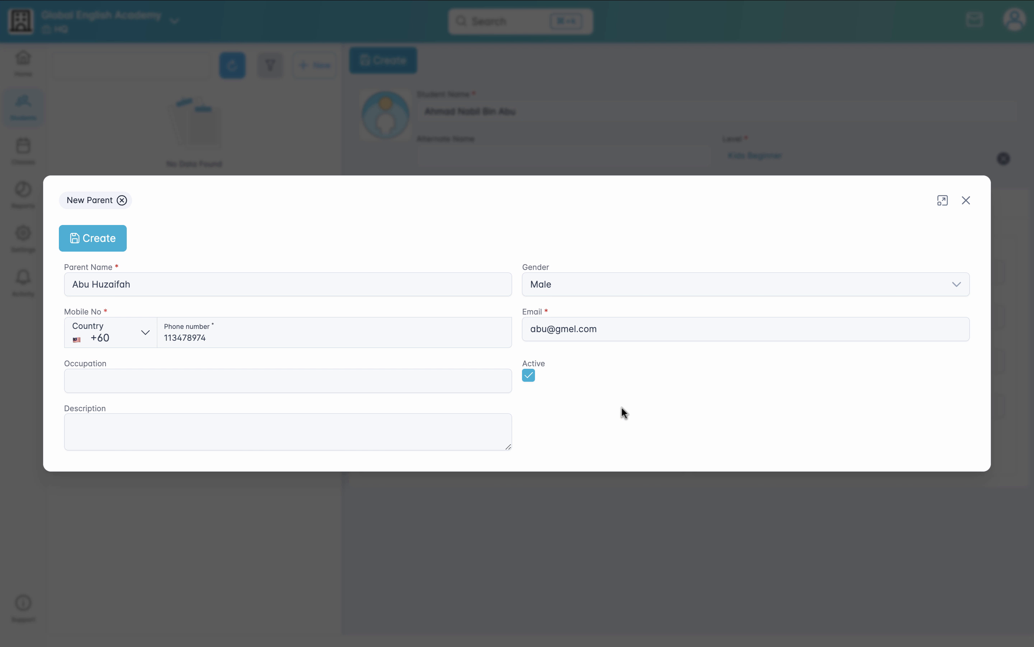
click(85, 240)
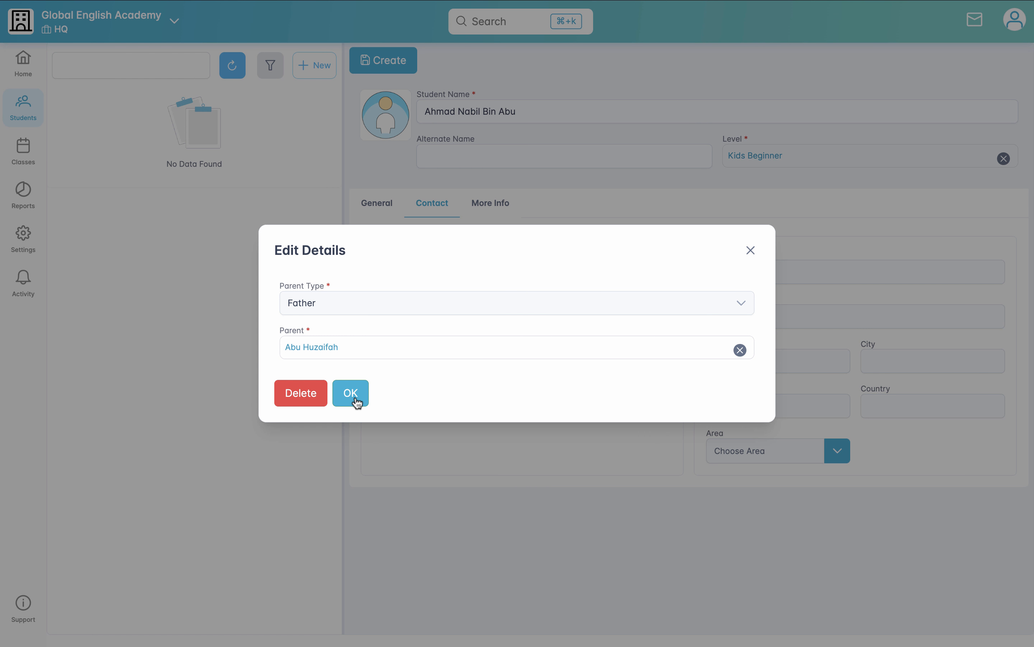
click(350, 392)
Step: Enter both street lines of the student's home address
click(723, 270)
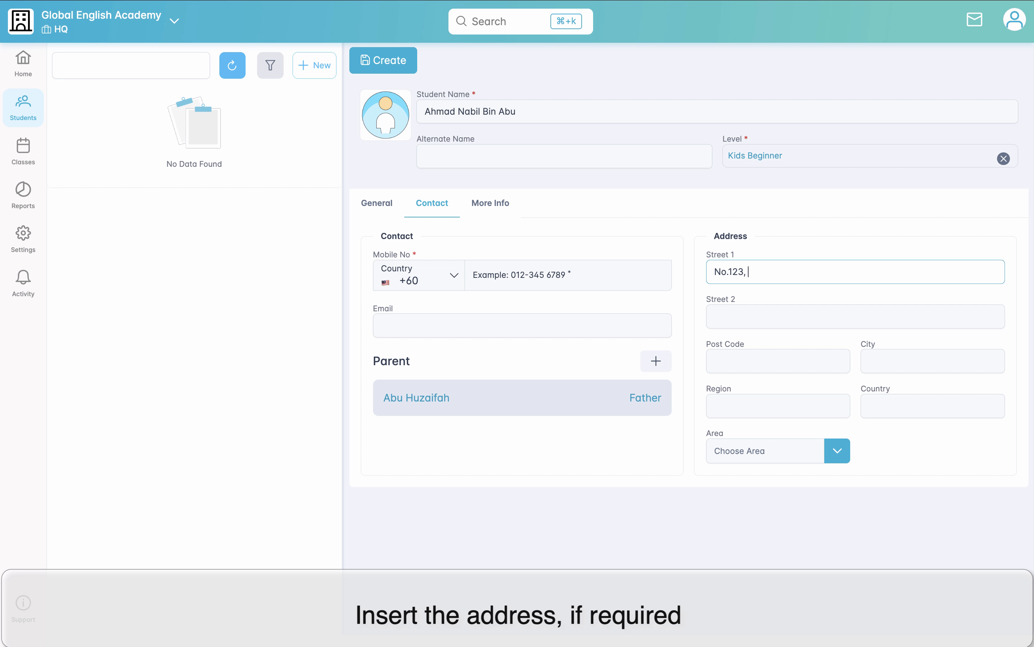
click(822, 313)
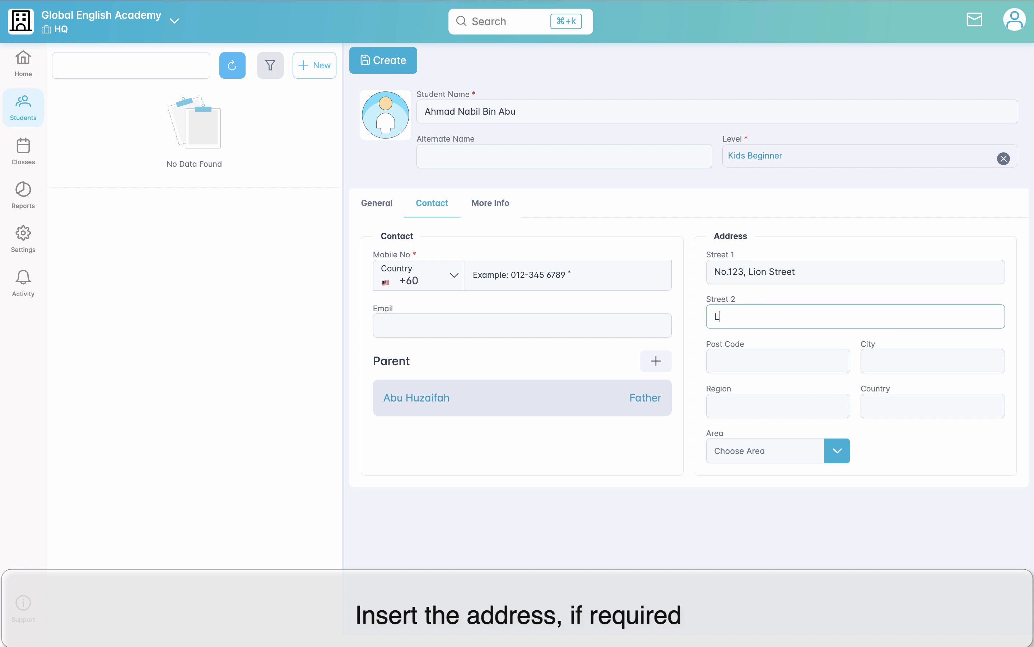
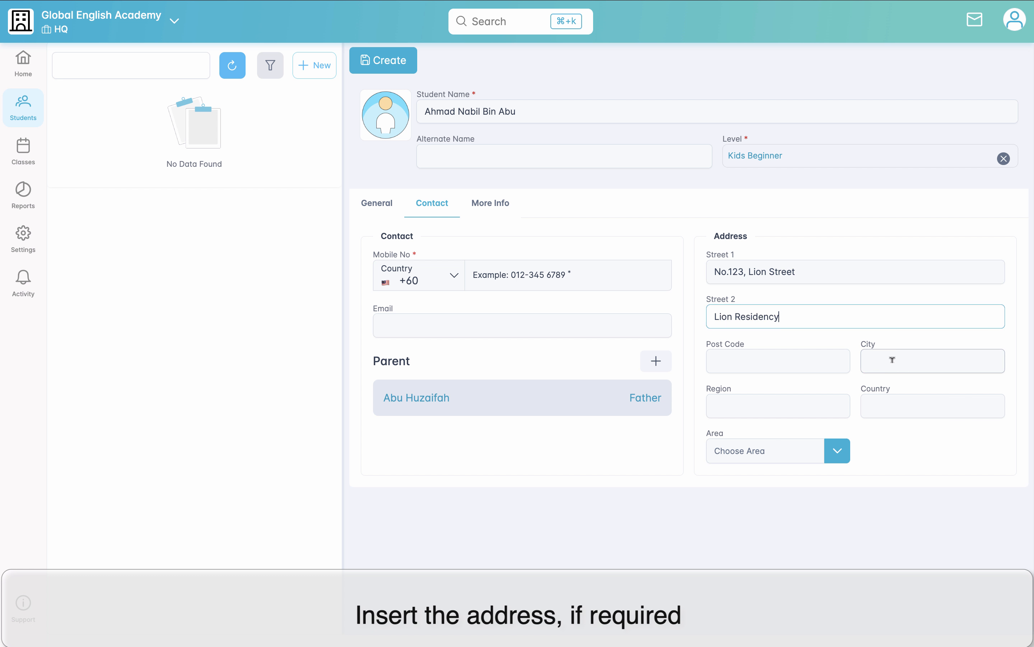
Step: Fill in the post code and city of the student's address
key(Tab)
text(81203)
click(953, 361)
text(Johor Bahru)
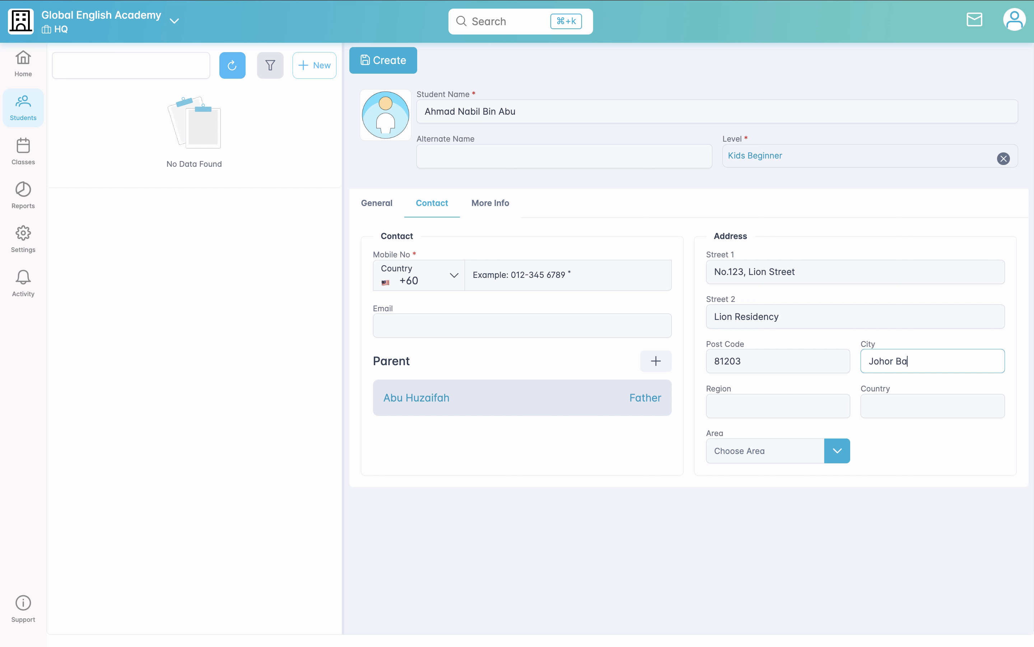
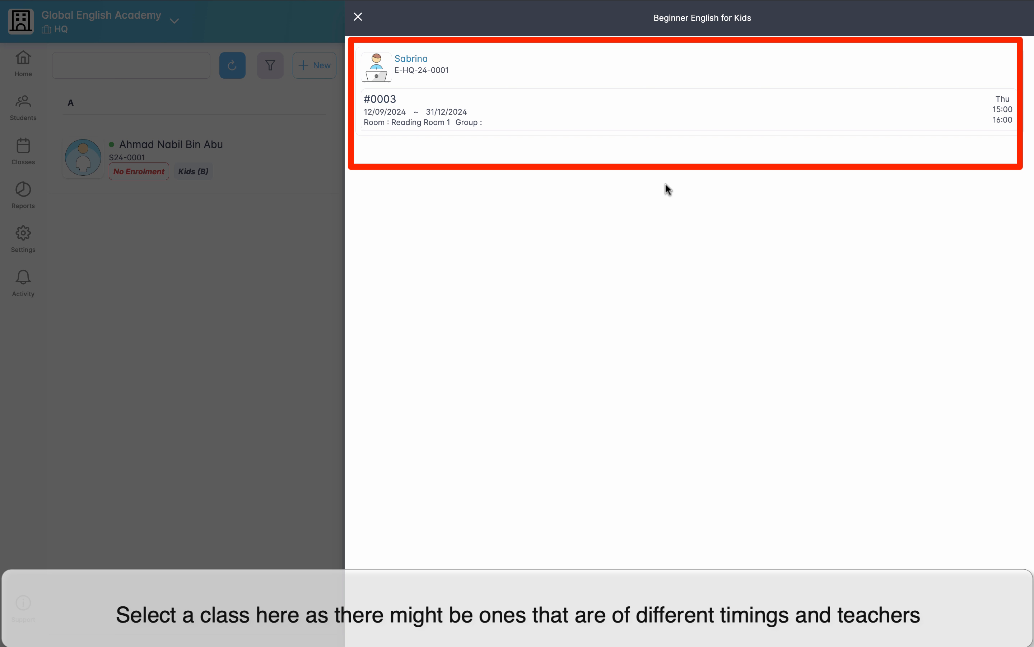
Step: Enrol the student in the Thursday 15:00–16:00 Beginner English for Kids class #0003
click(535, 109)
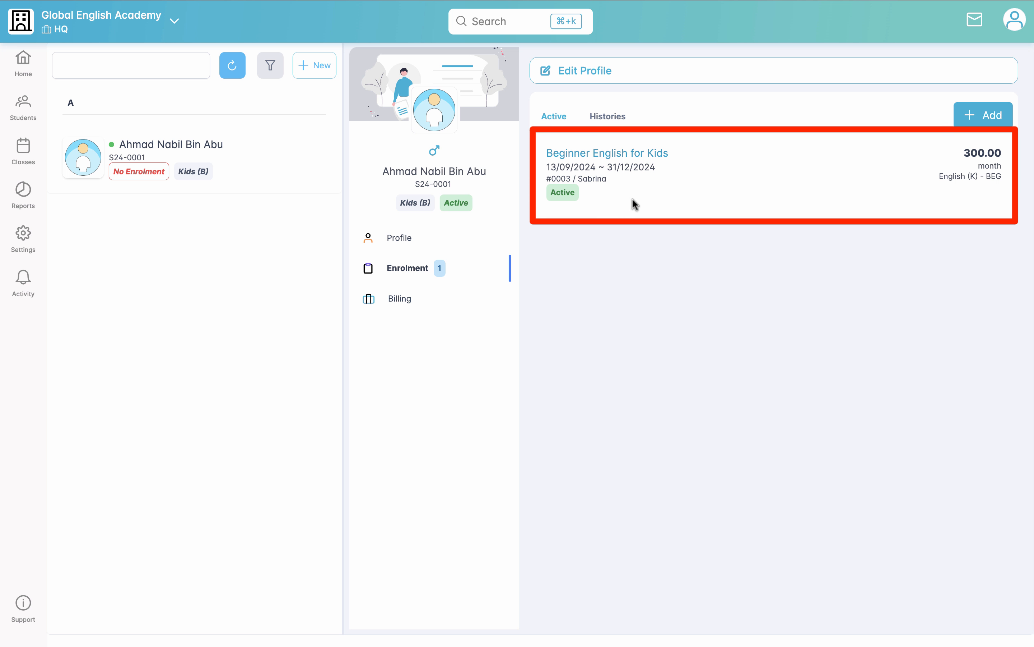
Step: Mark the student present in the 19/09/2024 session of Beginner English for Kids and save the attendance
click(23, 159)
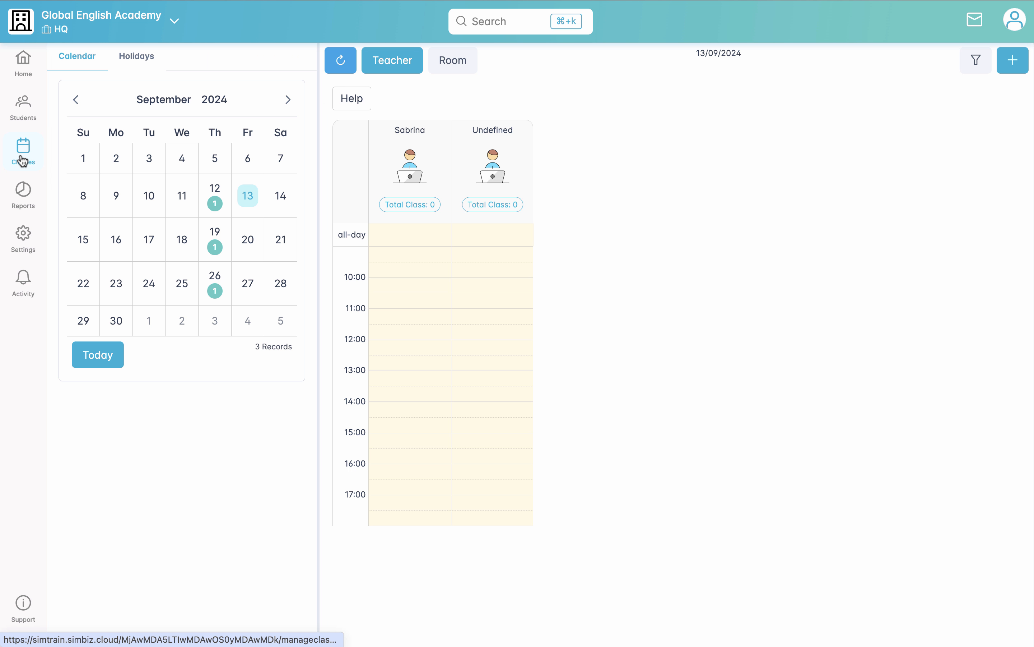
click(214, 198)
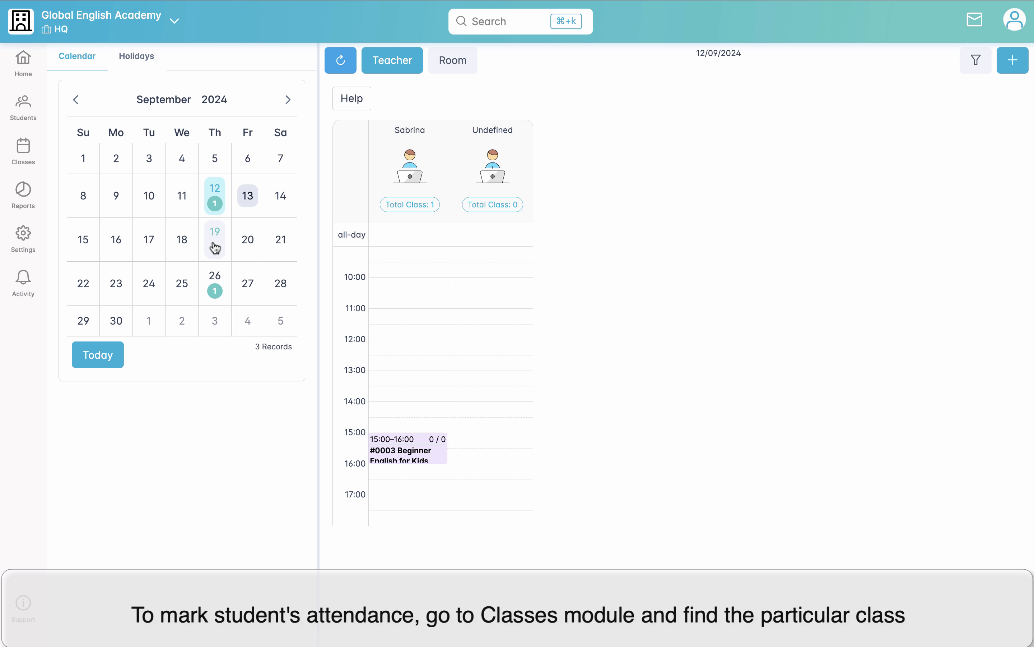
click(215, 247)
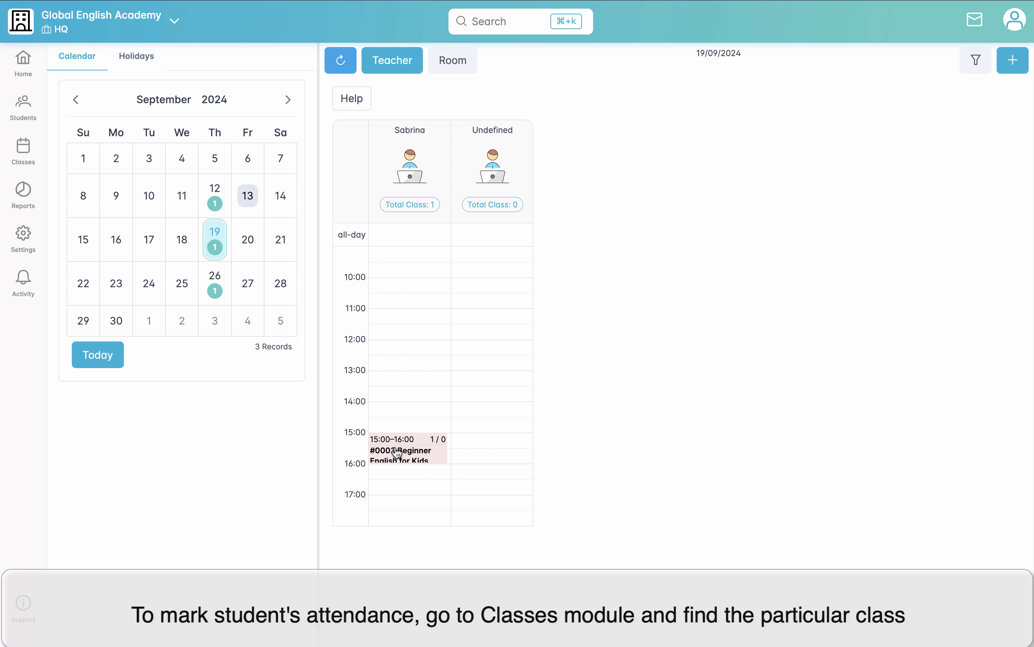
click(431, 460)
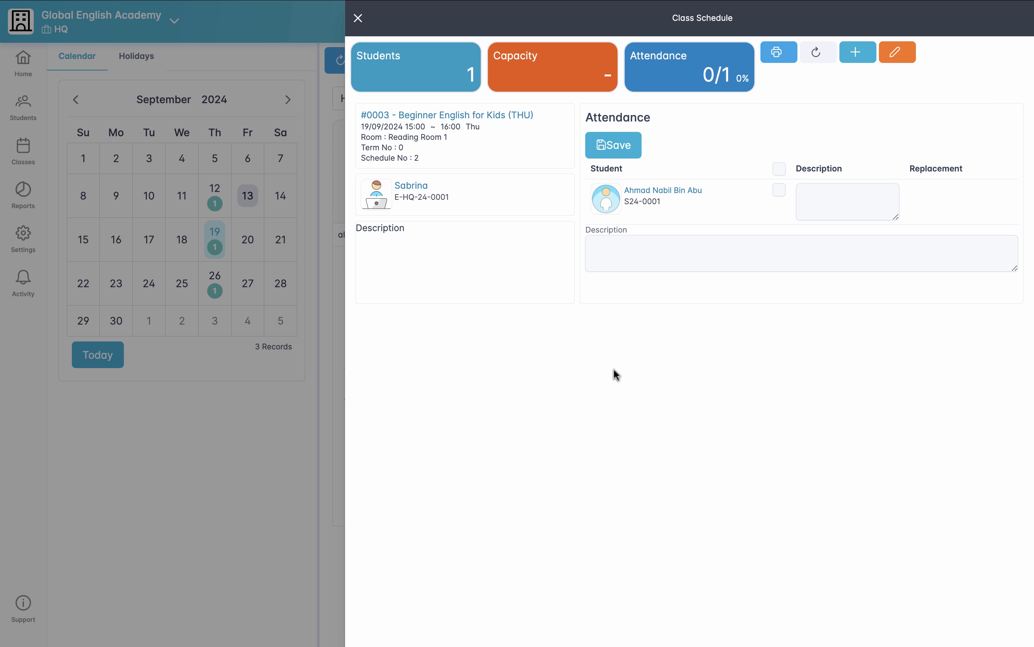
click(780, 190)
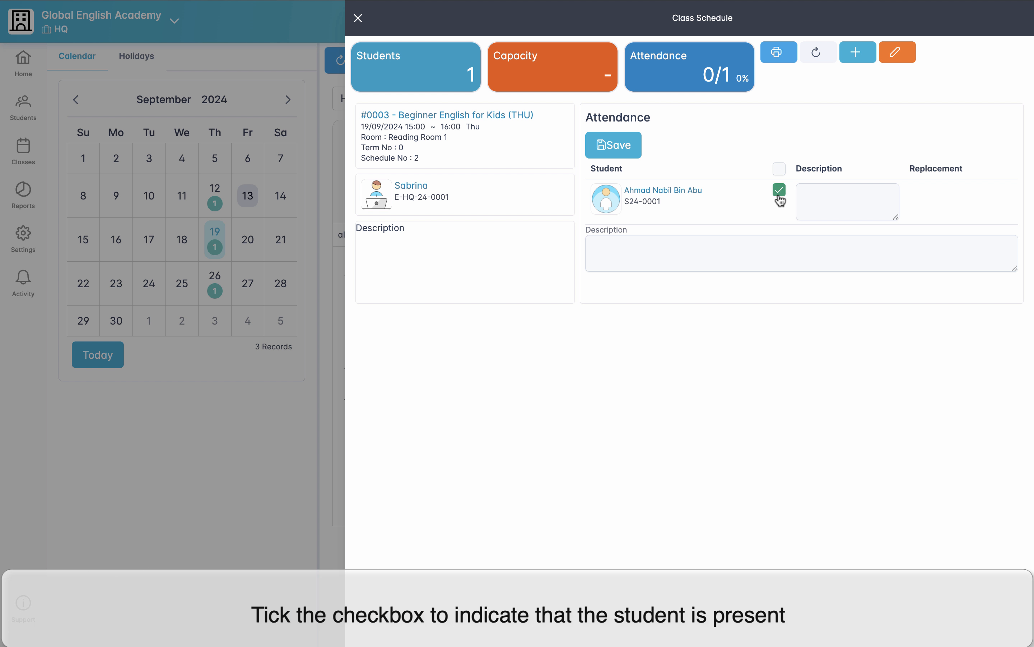
click(637, 148)
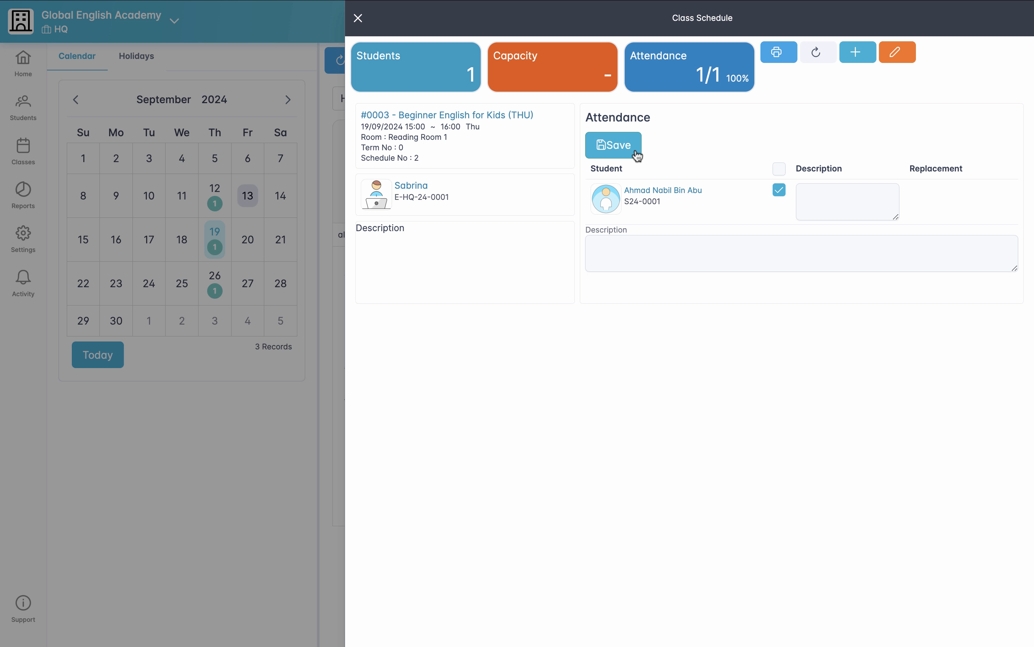
Step: Export the class attendance checklist as a CSV file and open the download, leaving the class schedule closed
click(777, 54)
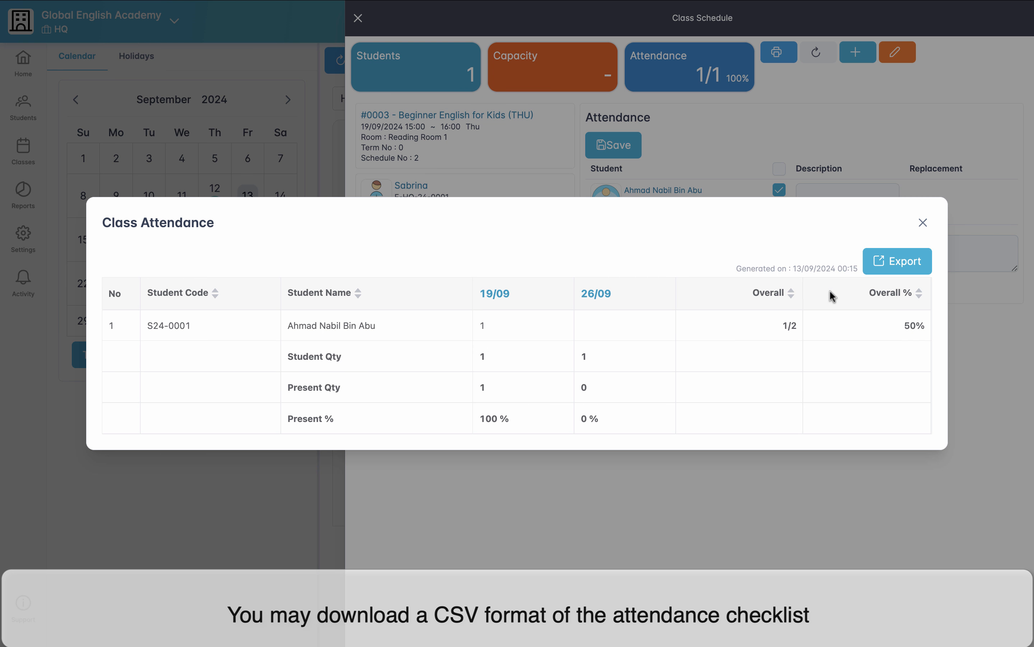
click(886, 272)
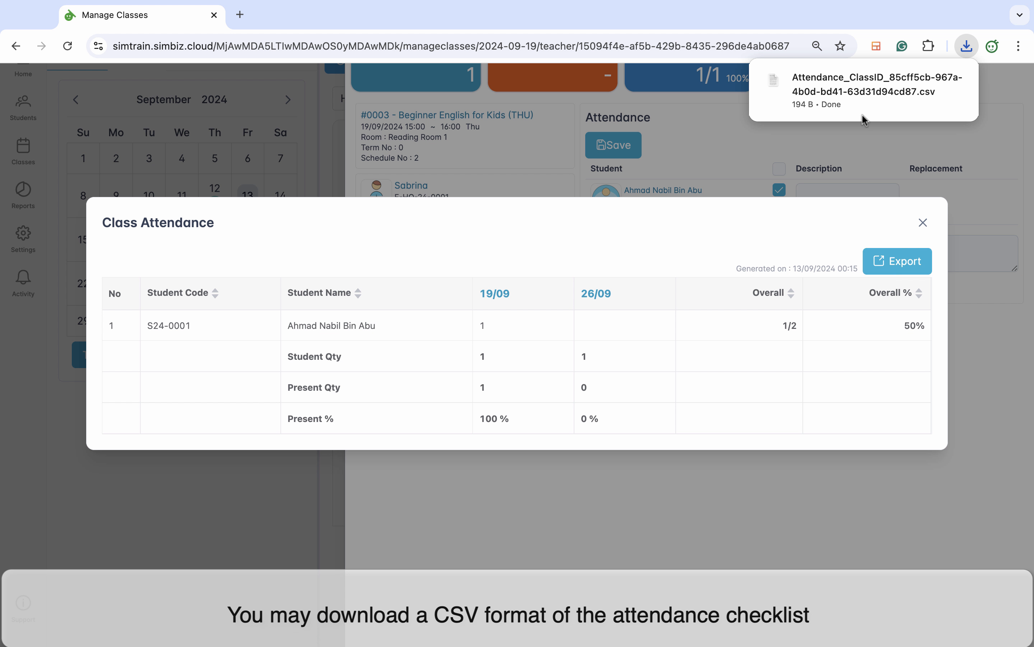
mouse_move(852, 99)
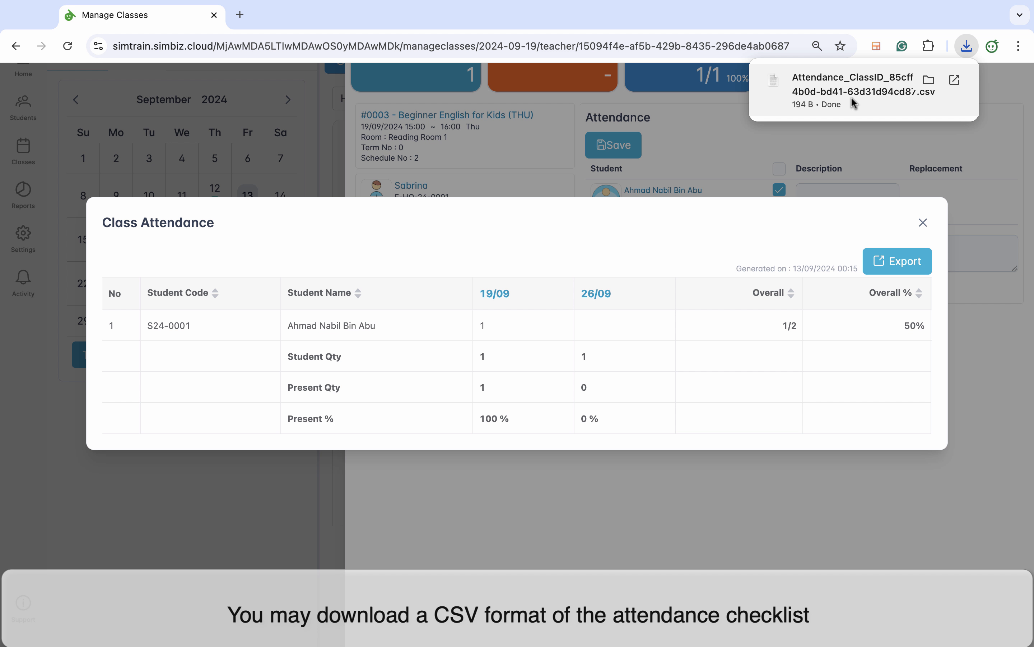
click(851, 96)
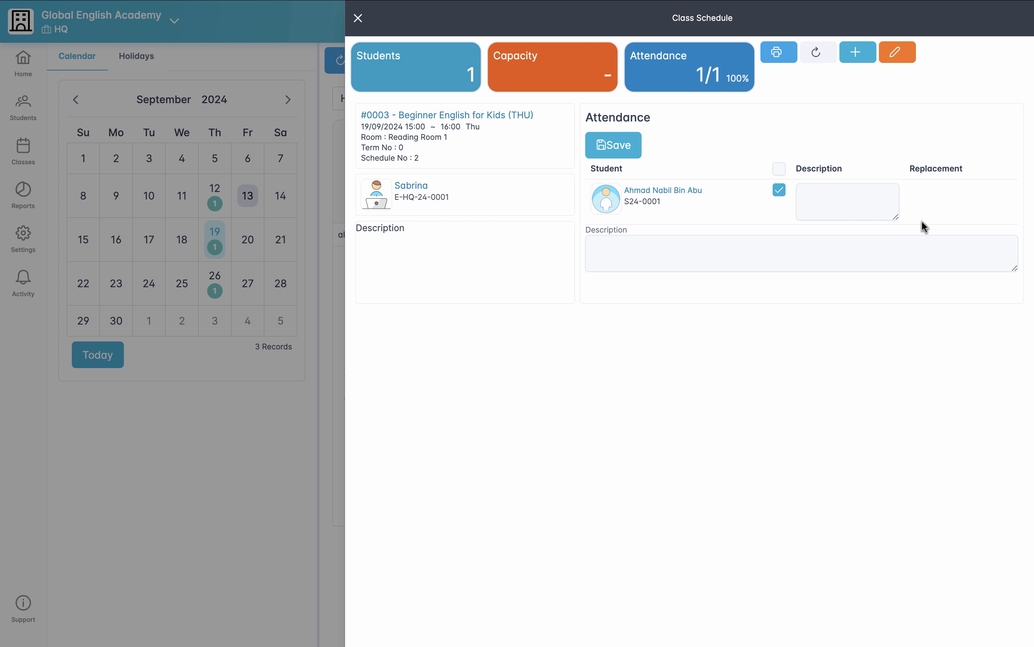
click(358, 19)
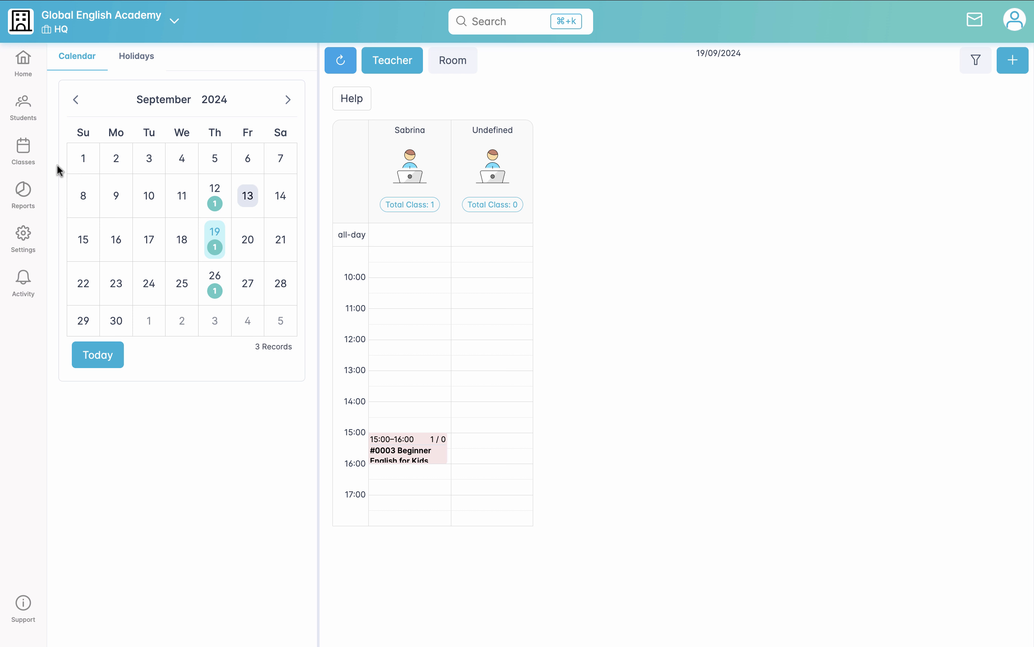
Step: Open the billing records in the enrolled student's profile
click(24, 117)
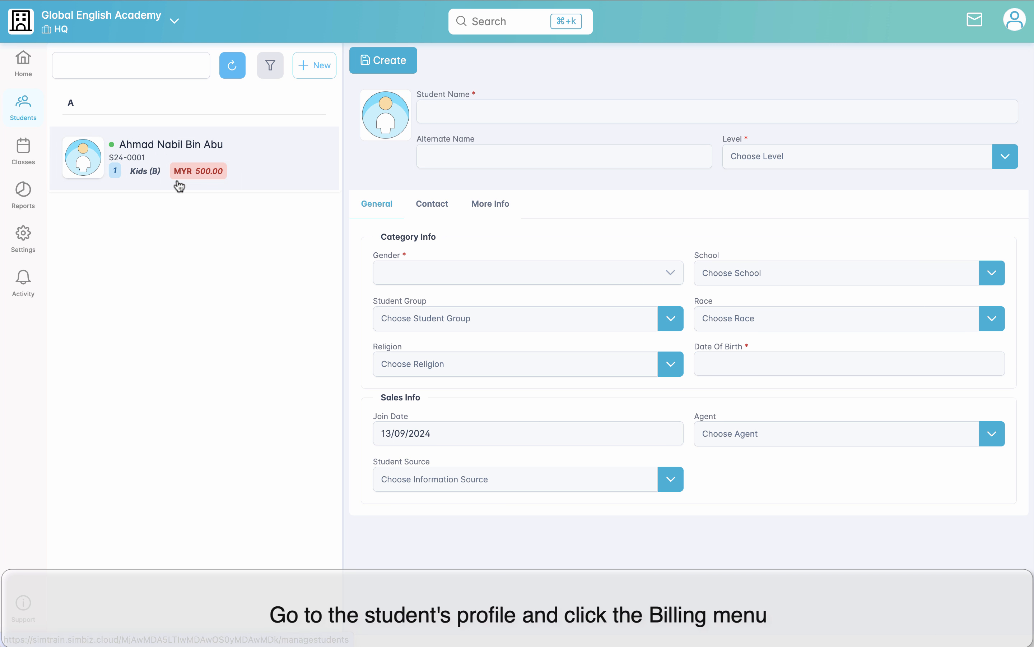
click(168, 149)
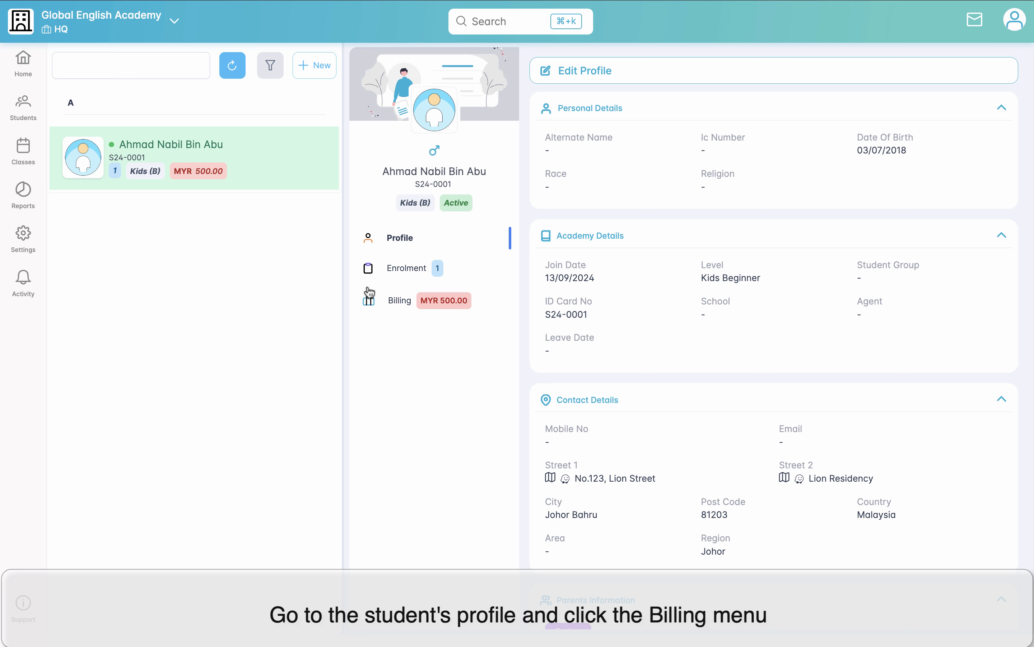
click(400, 302)
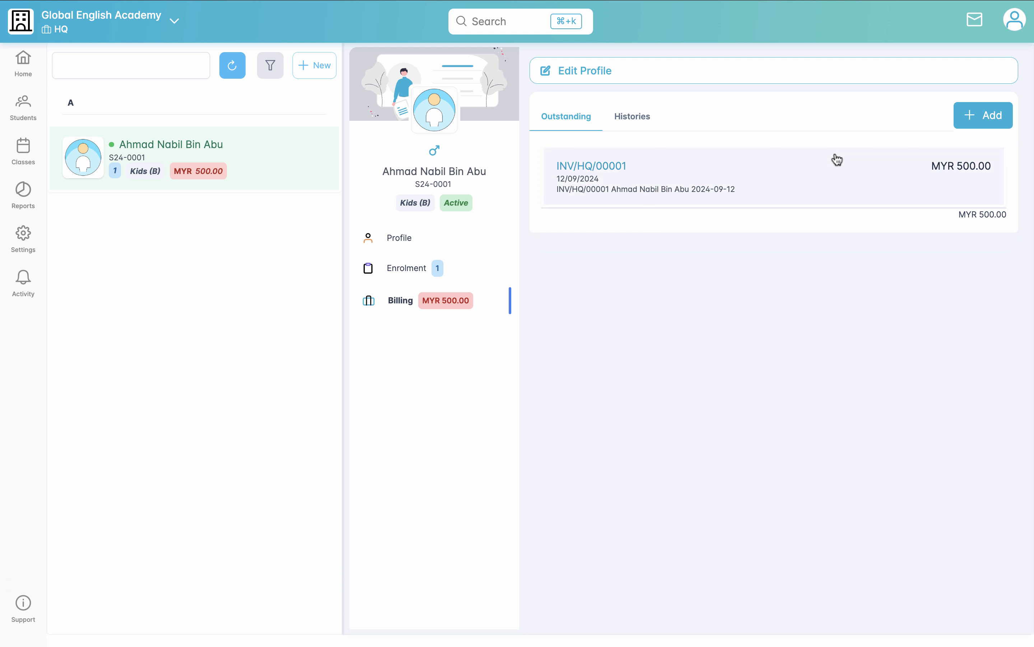
click(1005, 117)
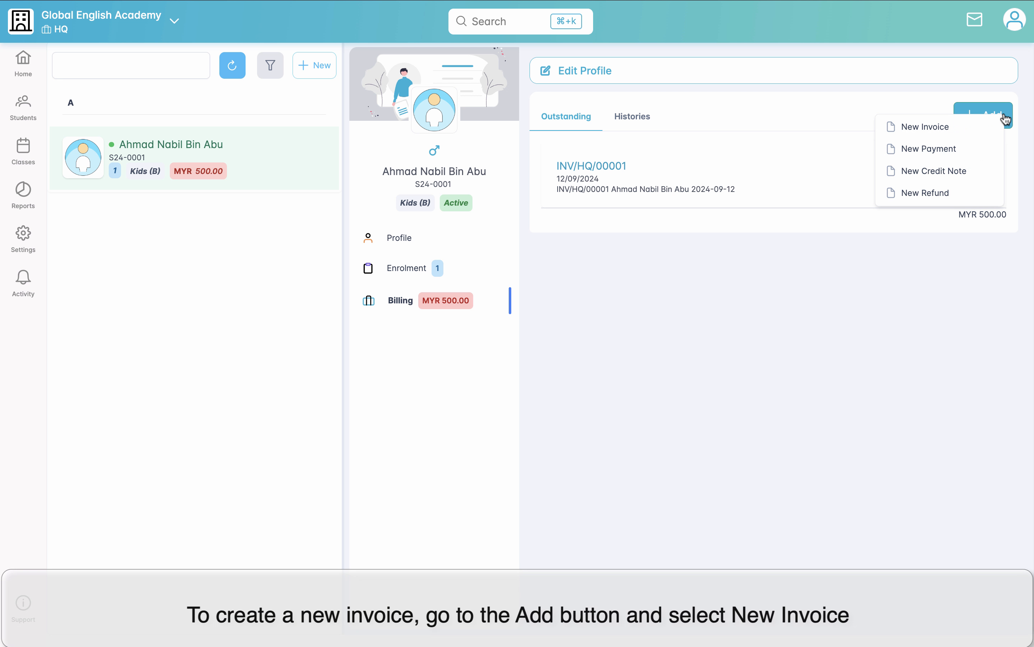
click(935, 129)
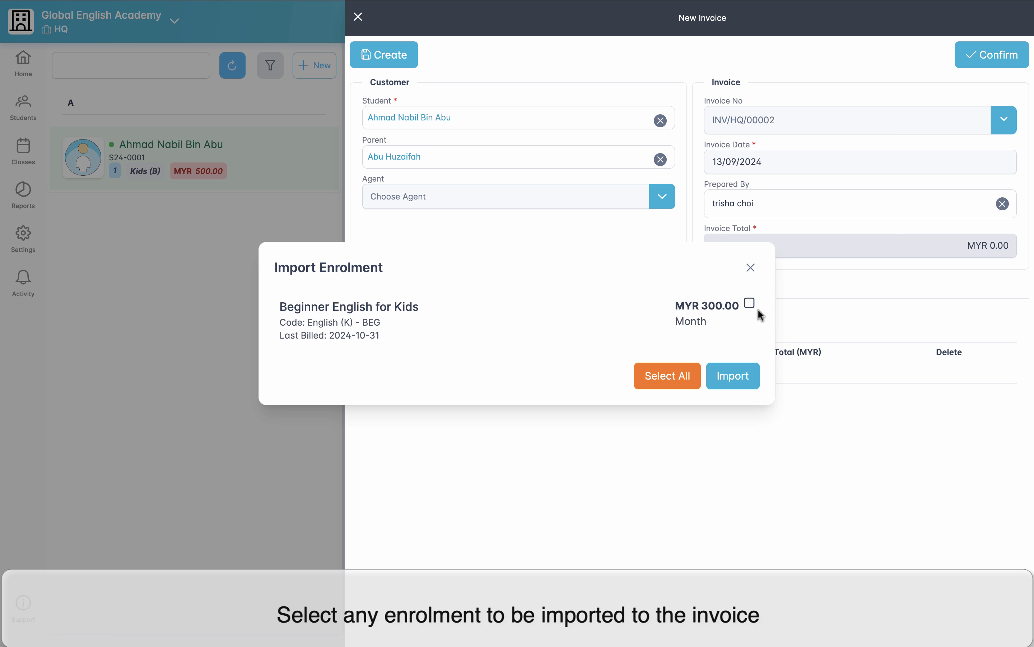
click(750, 267)
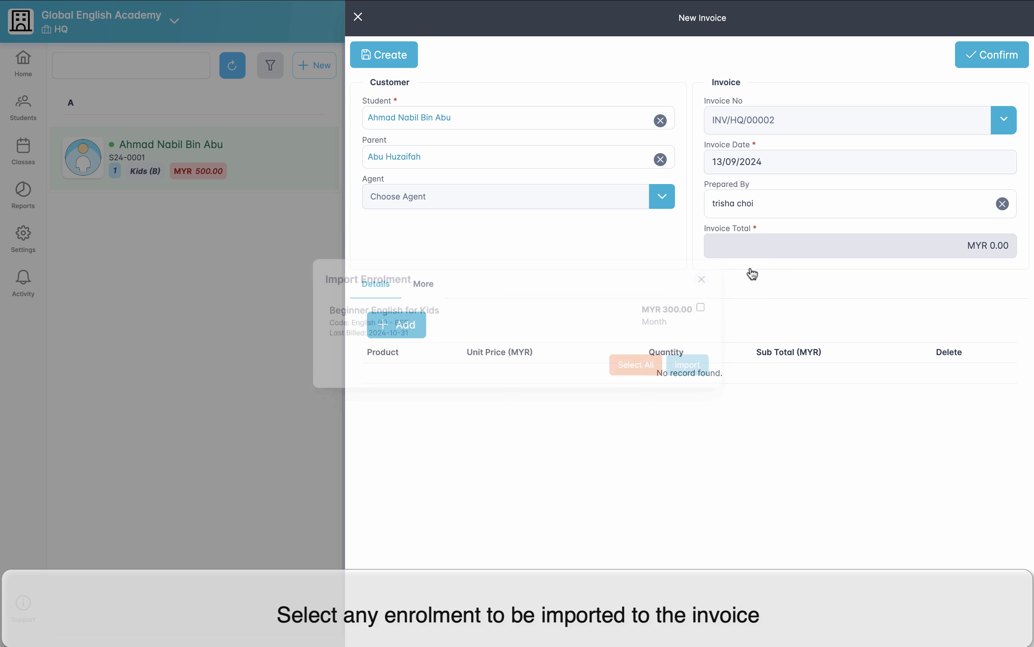
click(360, 18)
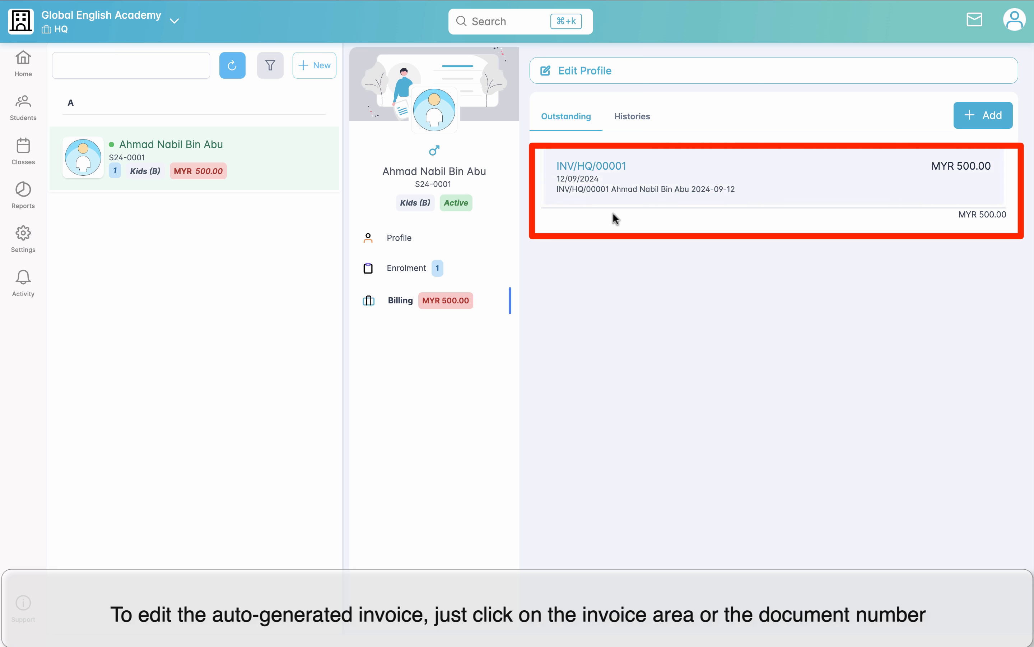
Step: Revert the student's outstanding invoice, remove the 2024-10-01 ~ 2024-10-31 fee line, and confirm the invoice again
click(634, 188)
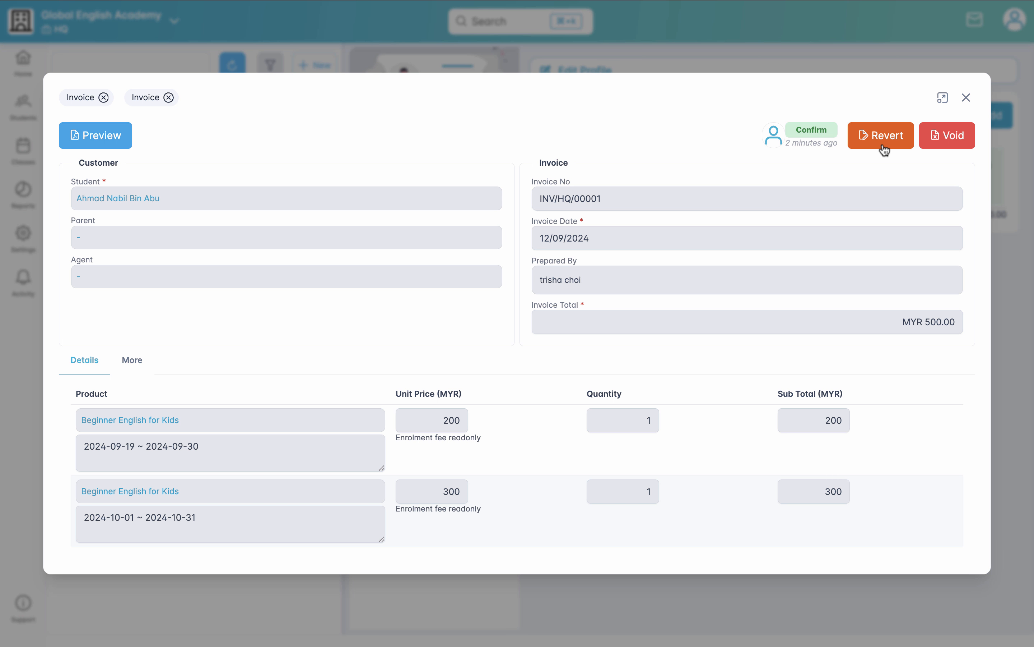
click(884, 147)
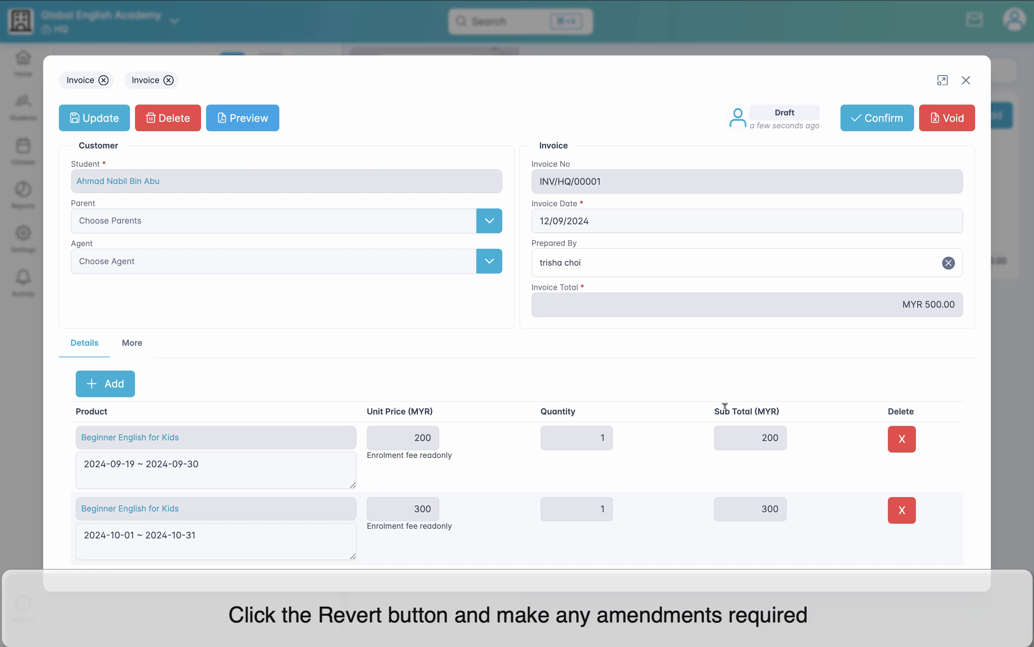
click(909, 510)
click(871, 162)
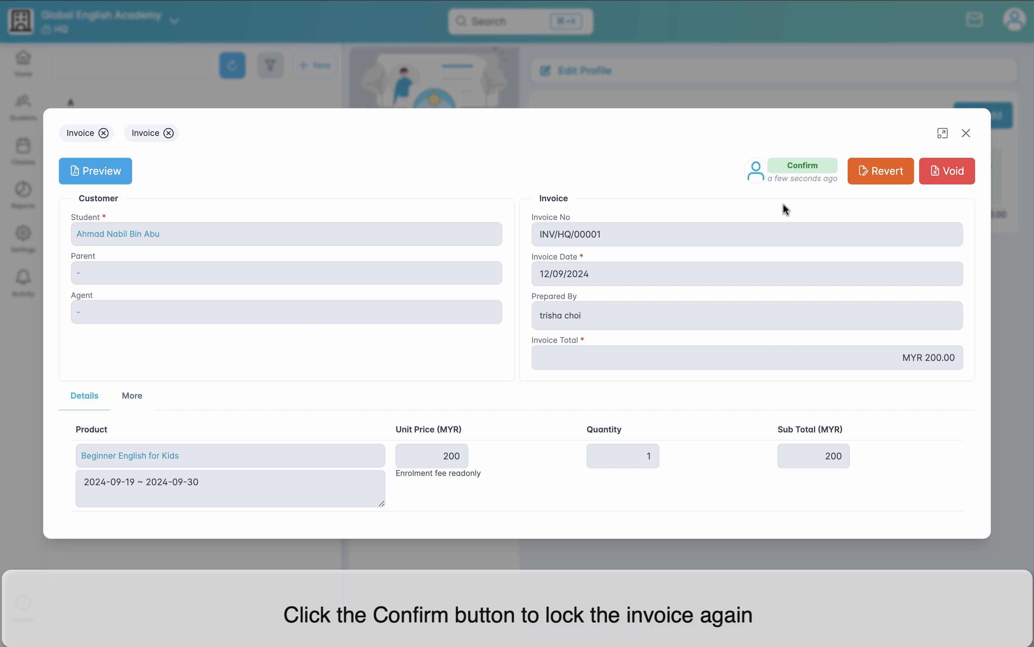
click(967, 134)
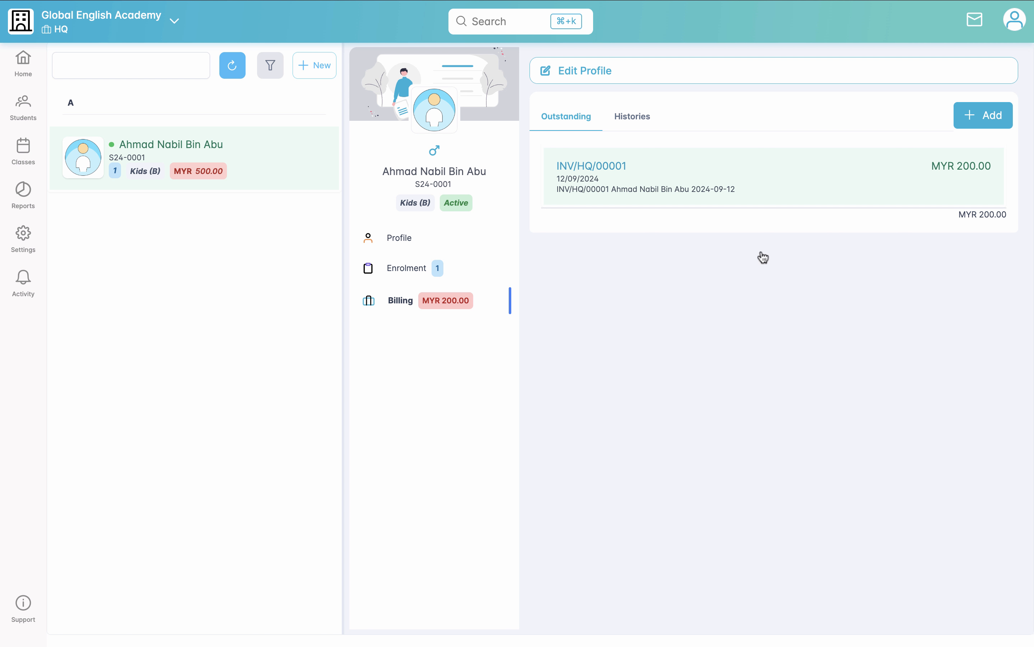
Step: Start a new payment for the student and import the outstanding invoice dated 12/09/2024 into it
click(983, 121)
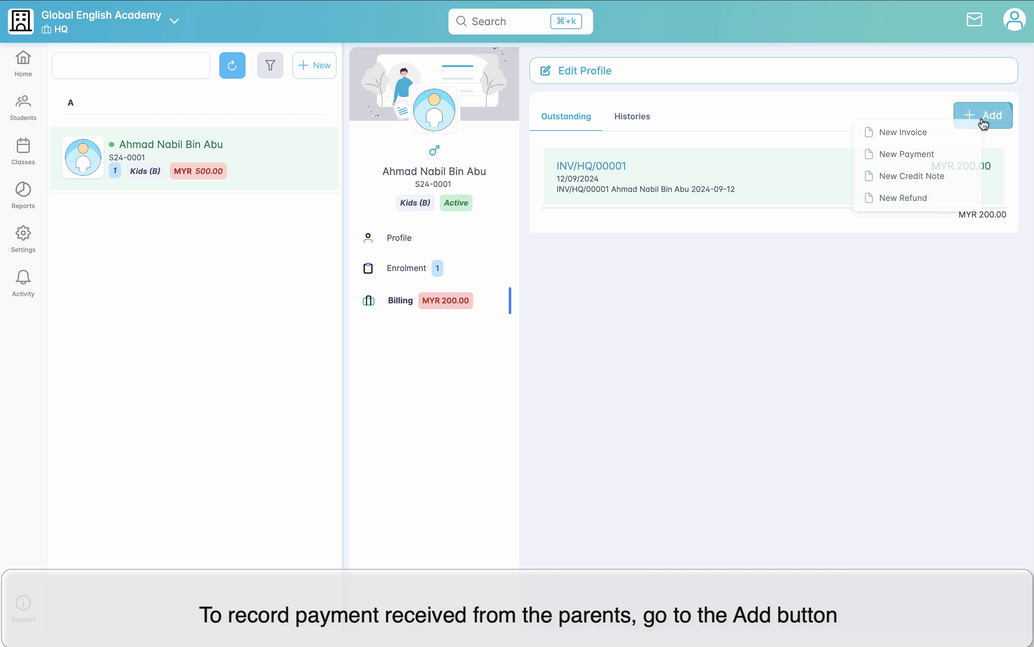
click(922, 154)
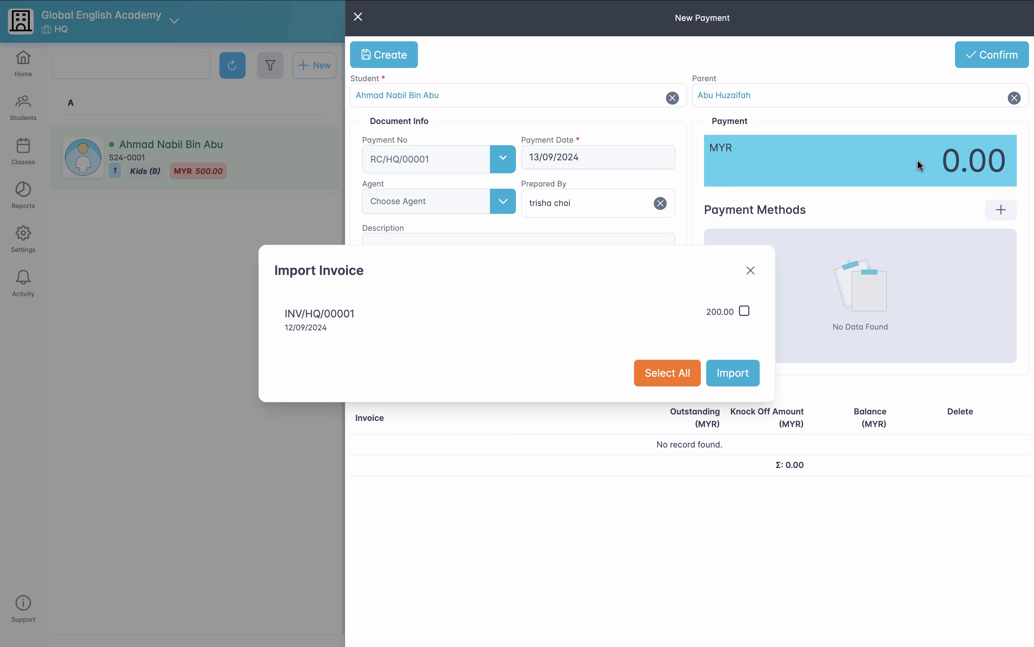
click(745, 312)
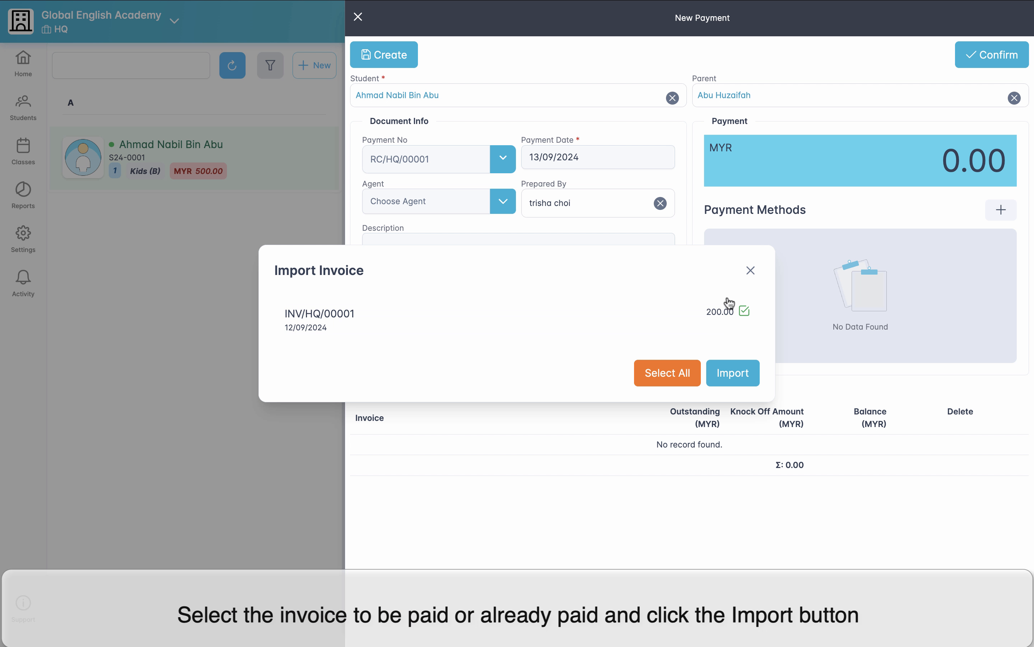
click(747, 380)
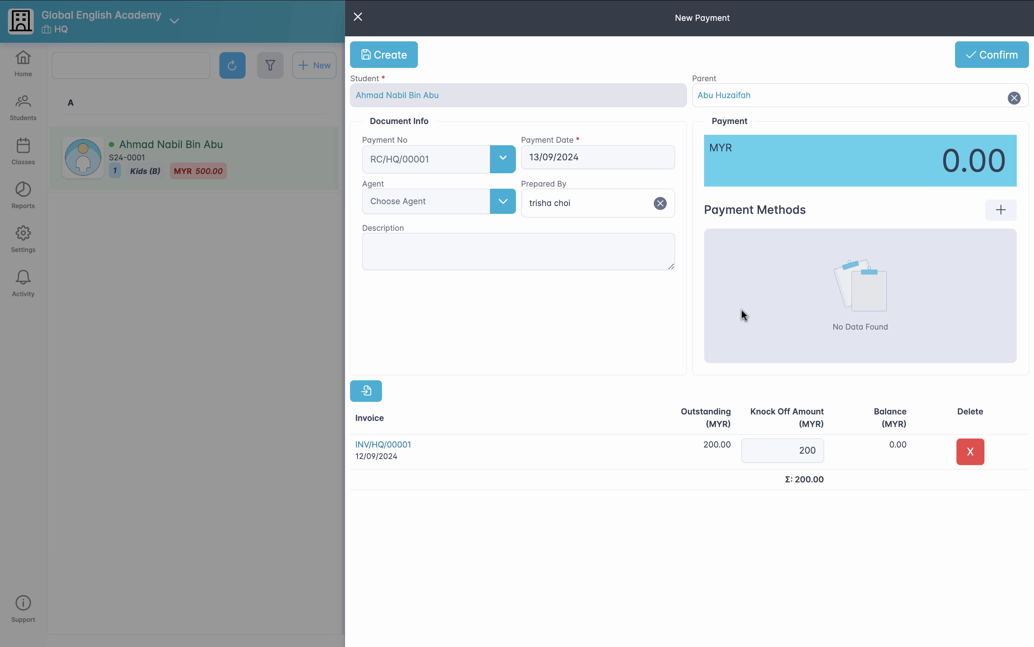
Step: Add a MYR 200.00 payment line using a newly created payment method with code CC and name Credit Card
click(1000, 211)
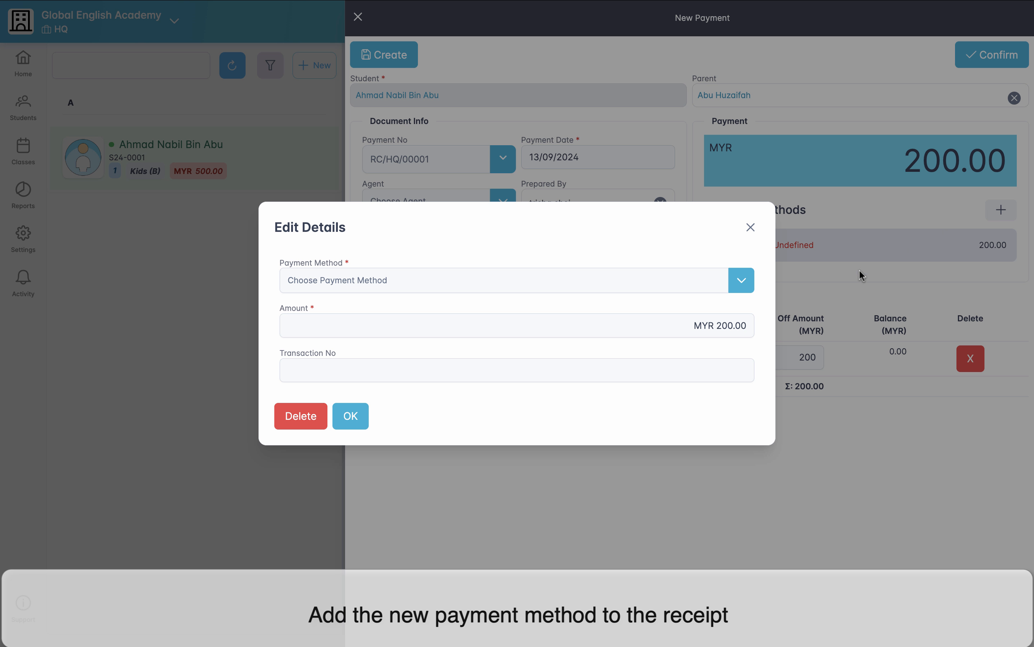
click(741, 281)
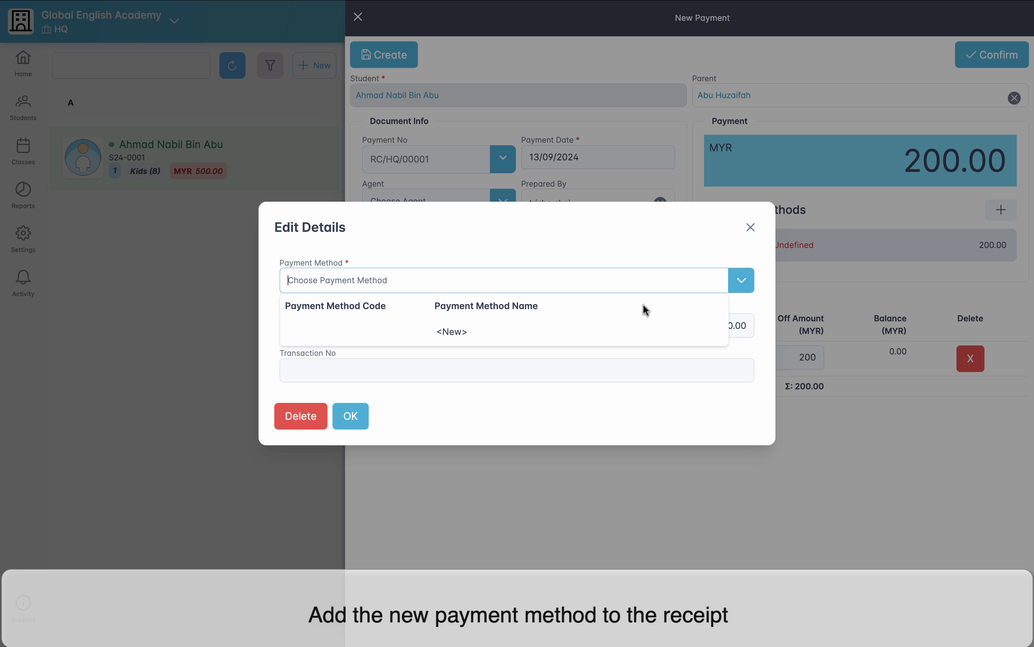
click(630, 342)
text(CC)
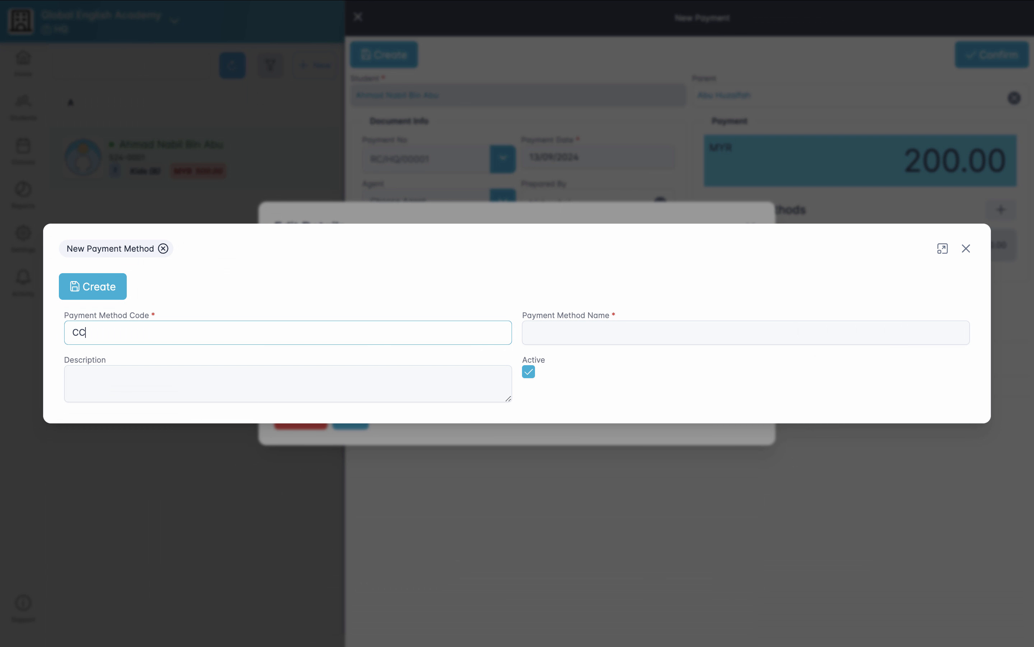
click(646, 337)
text(Credit Card)
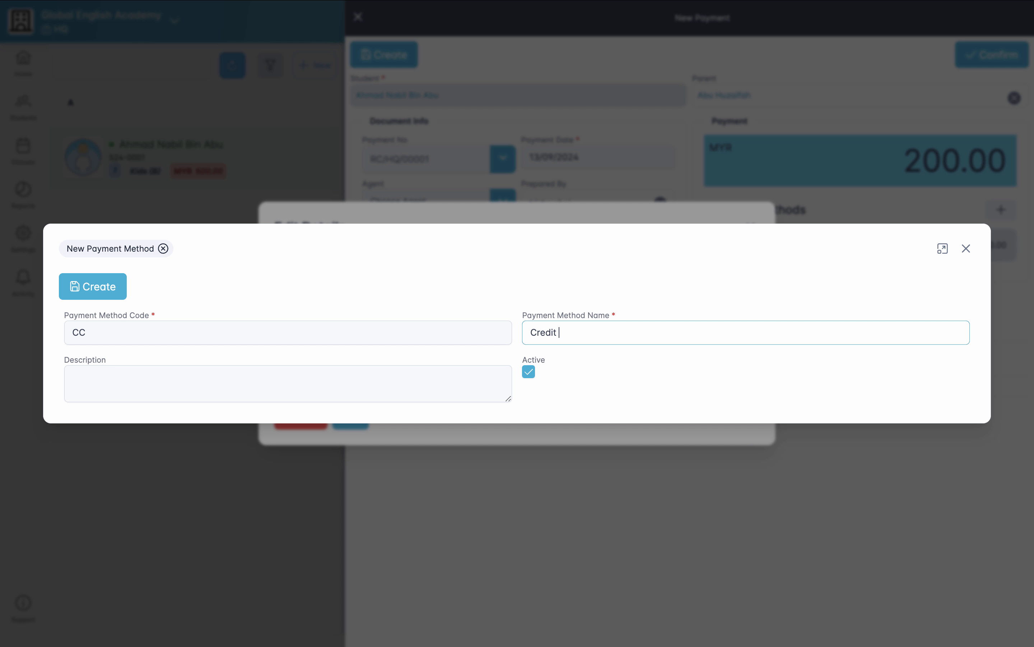
click(115, 293)
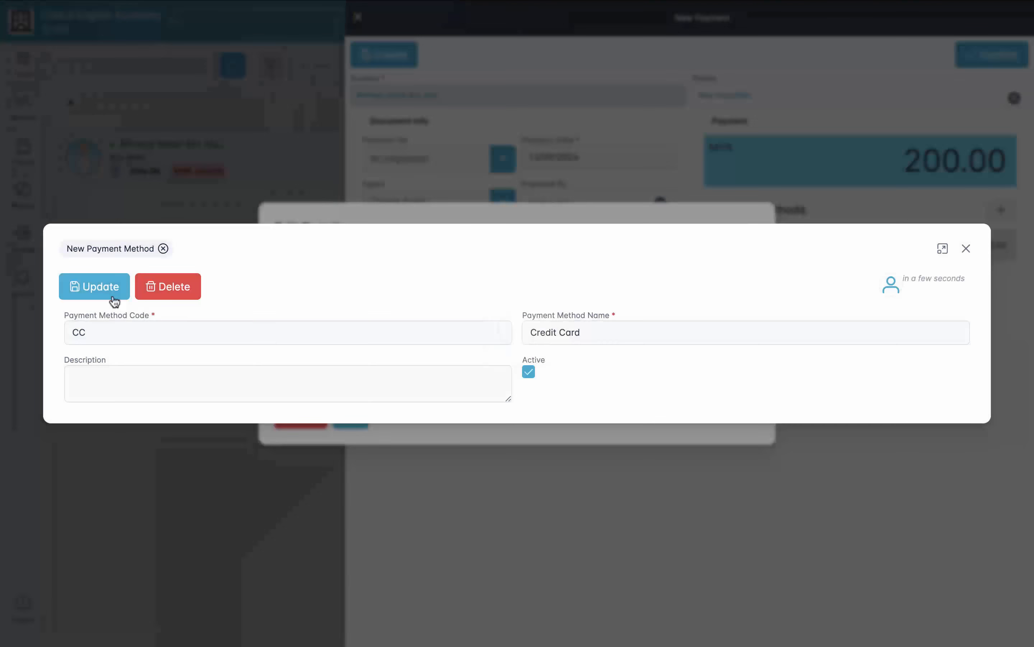
click(966, 248)
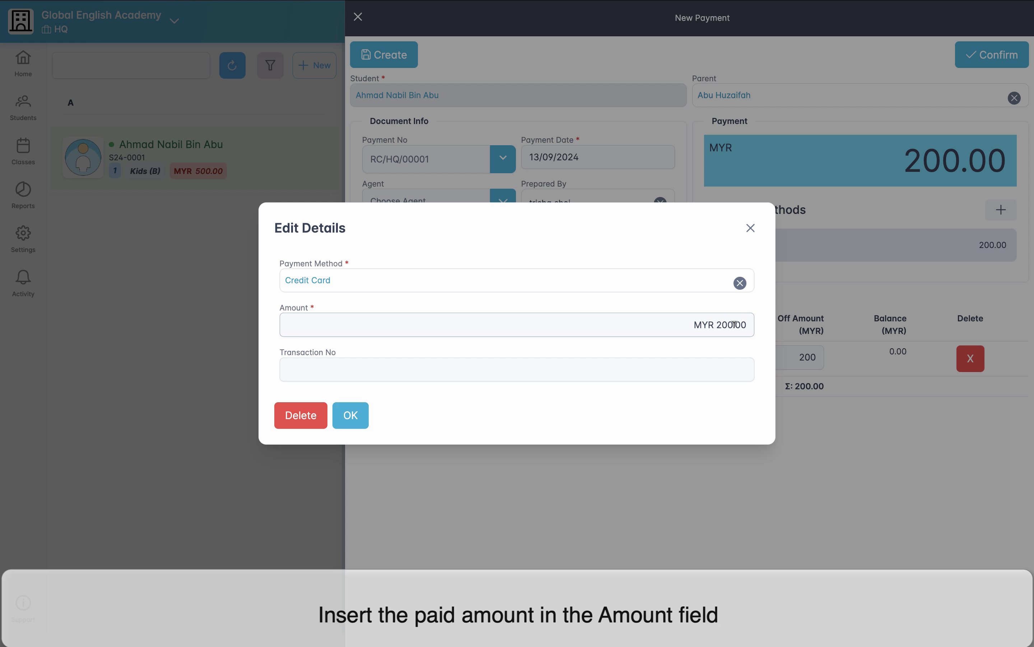
click(722, 319)
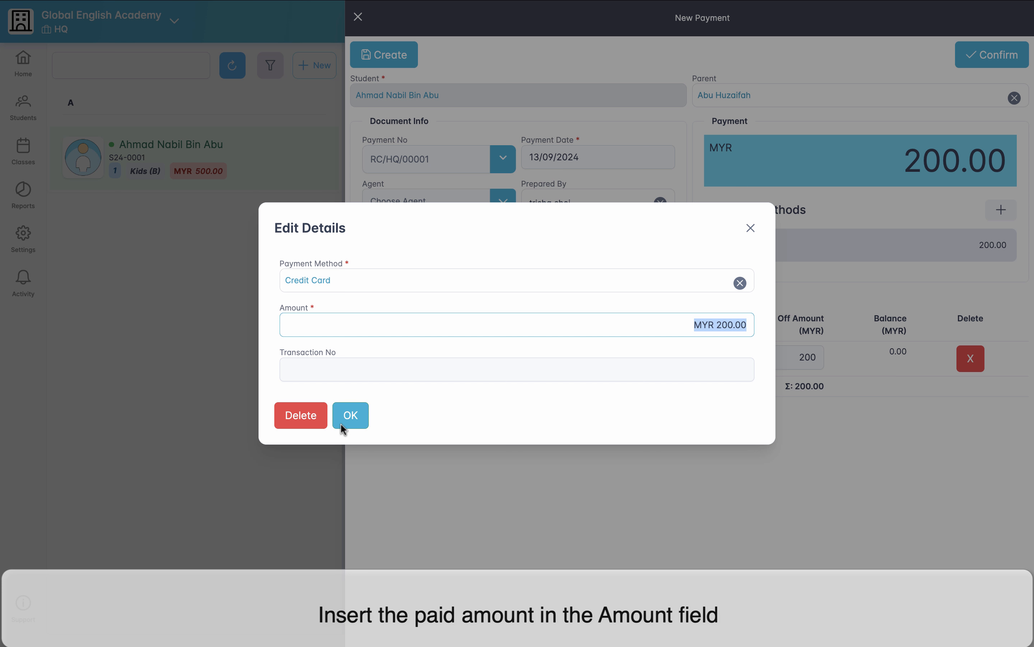
click(350, 415)
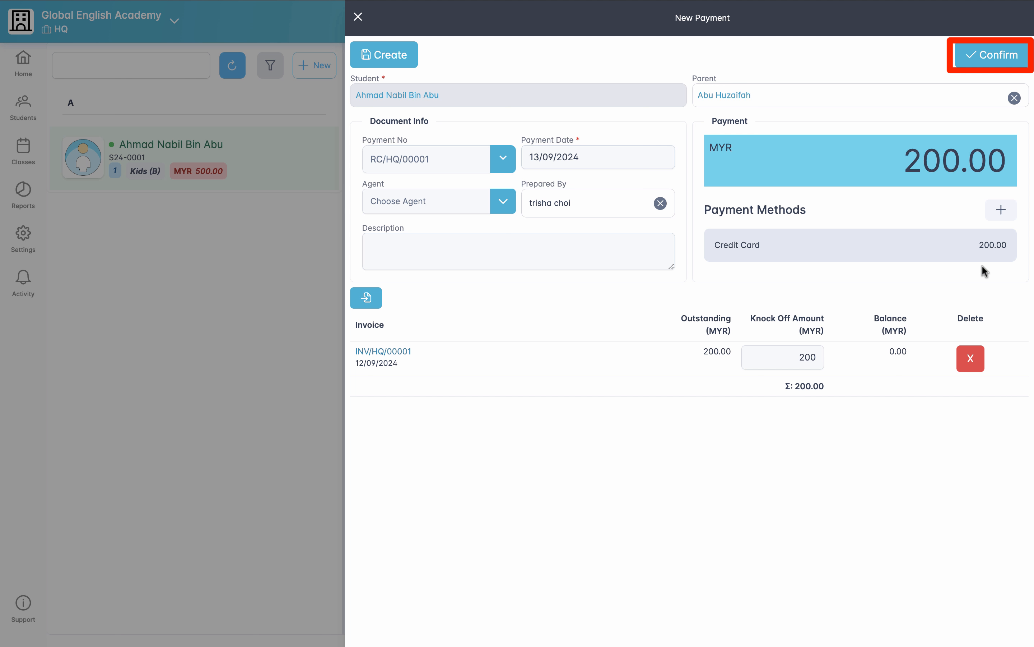
Step: Confirm the student's MYR 200.00 credit card payment and preview its receipt for printing
click(983, 54)
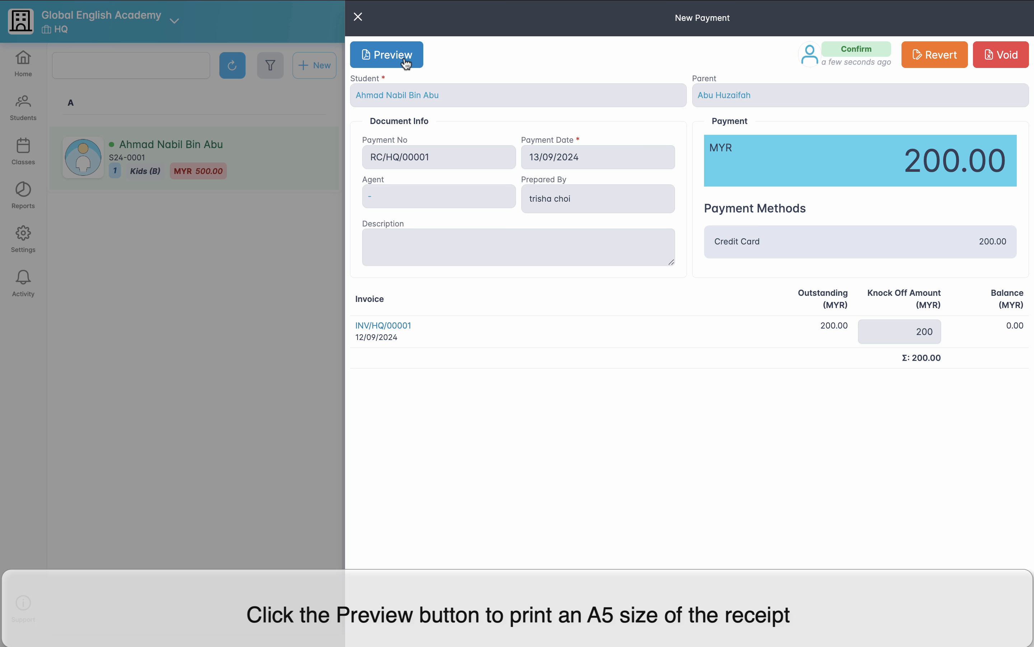
click(405, 64)
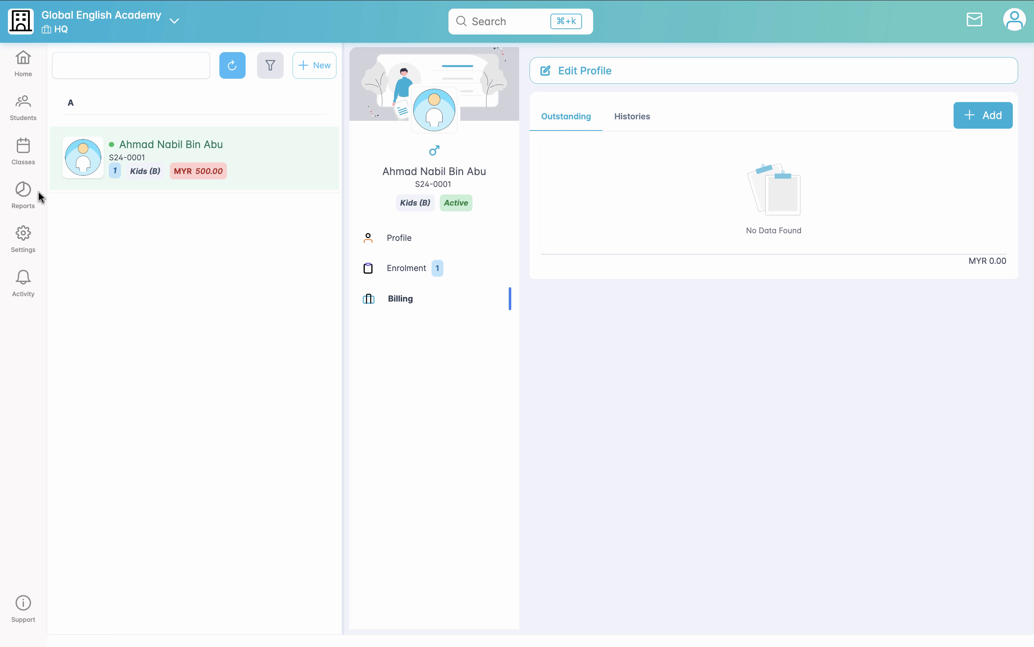
Step: Generate the Daily Collection billing report for 13/09/2024, review it and close it
click(29, 190)
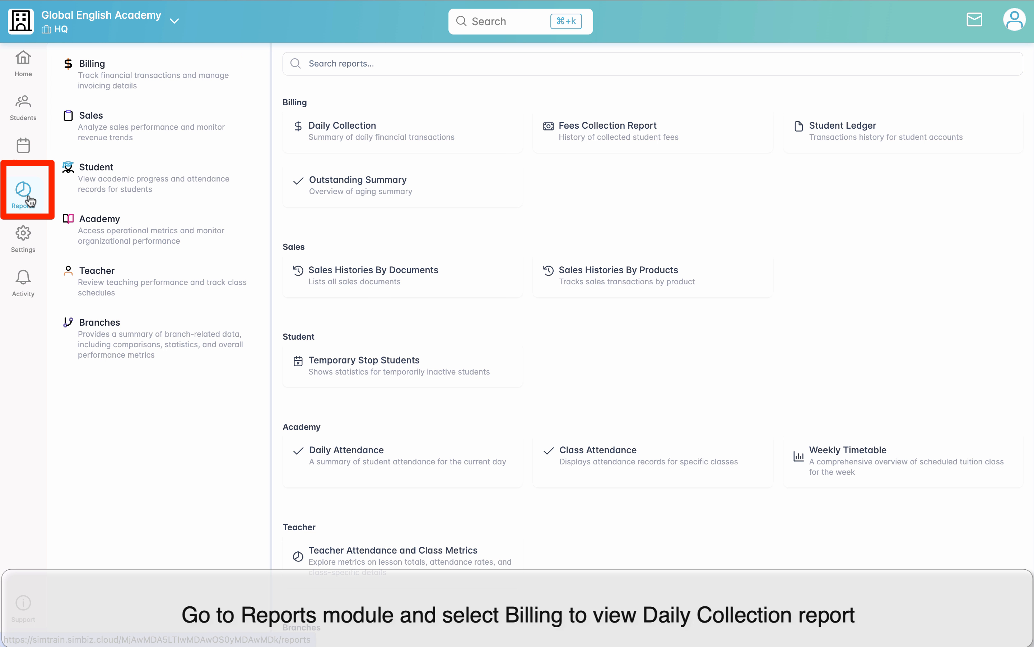
scroll(111, 77, down, 1)
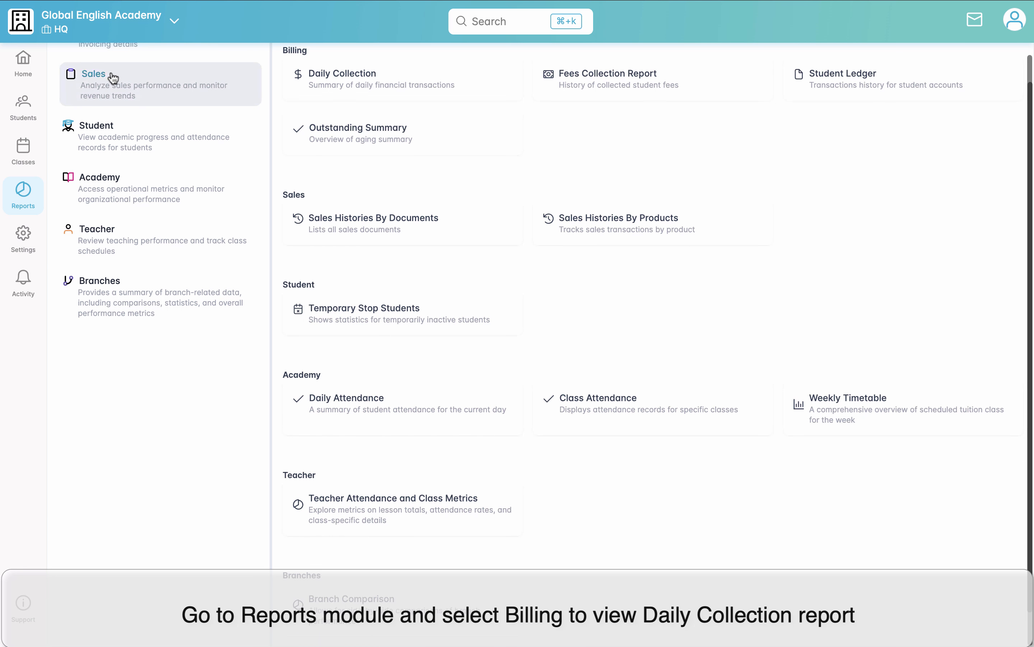
click(345, 89)
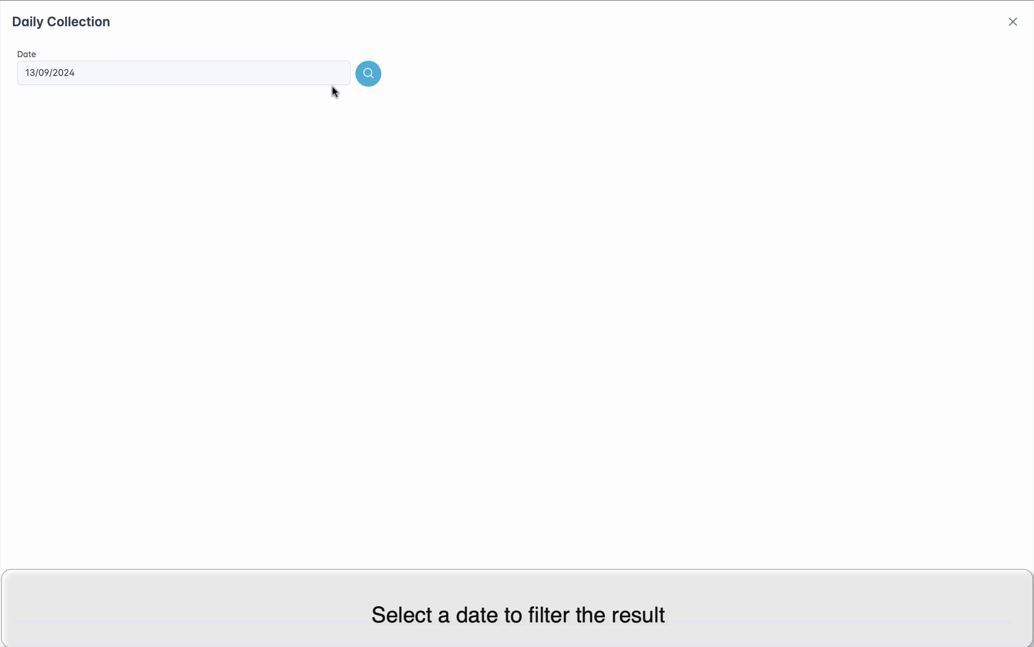
click(324, 70)
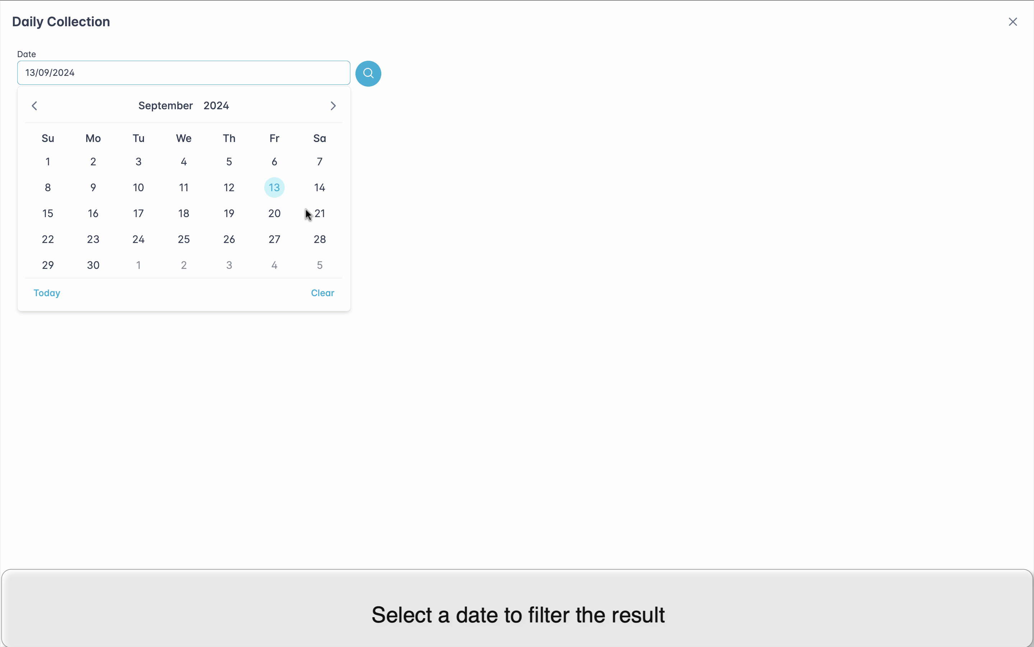
click(375, 121)
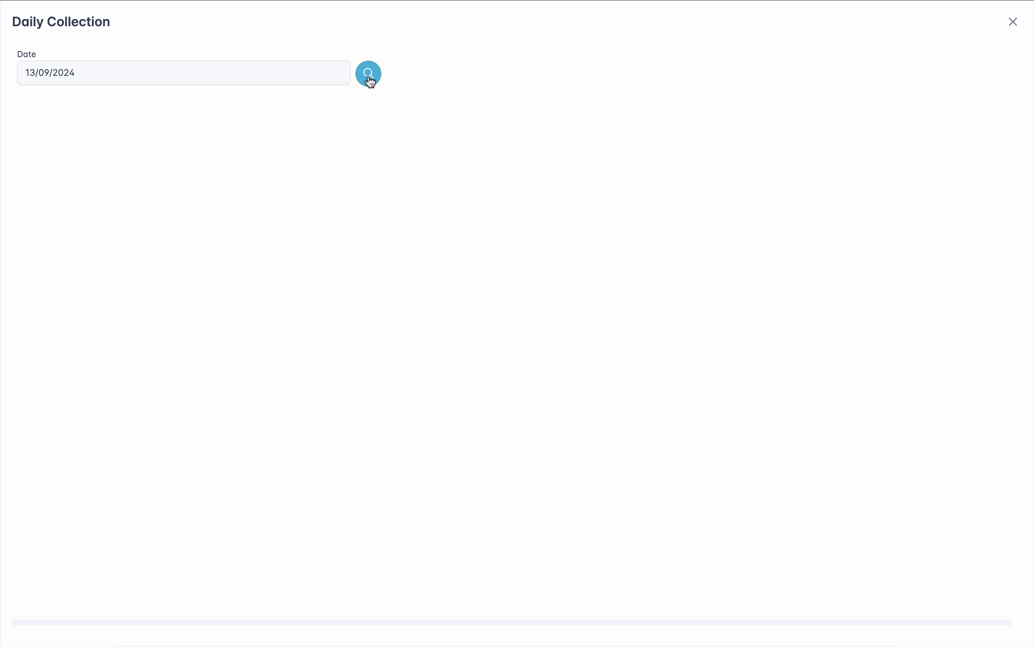
click(368, 75)
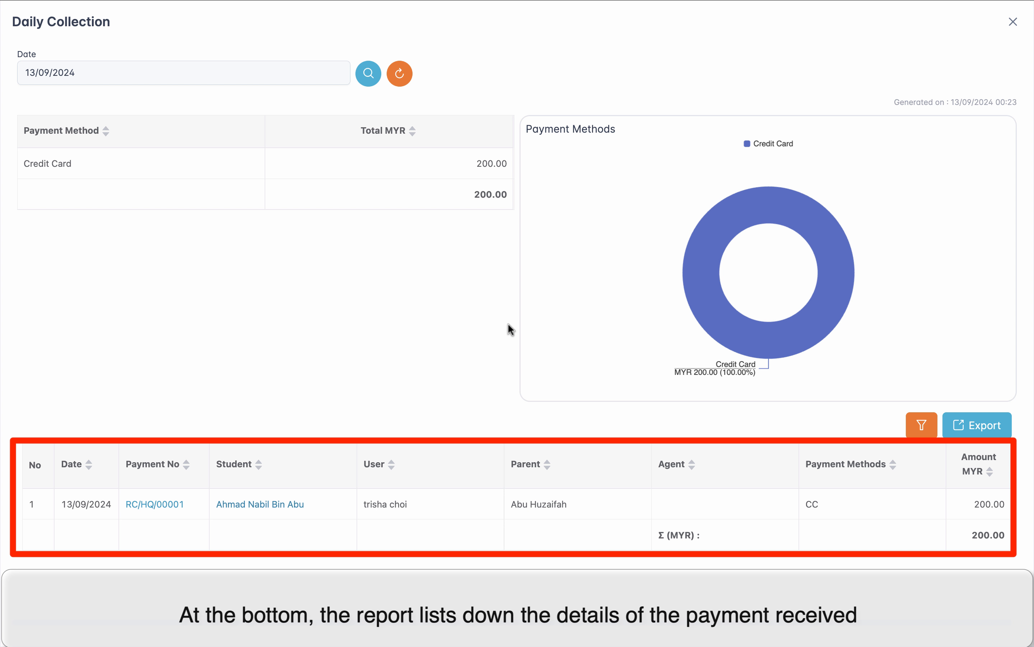
click(1013, 22)
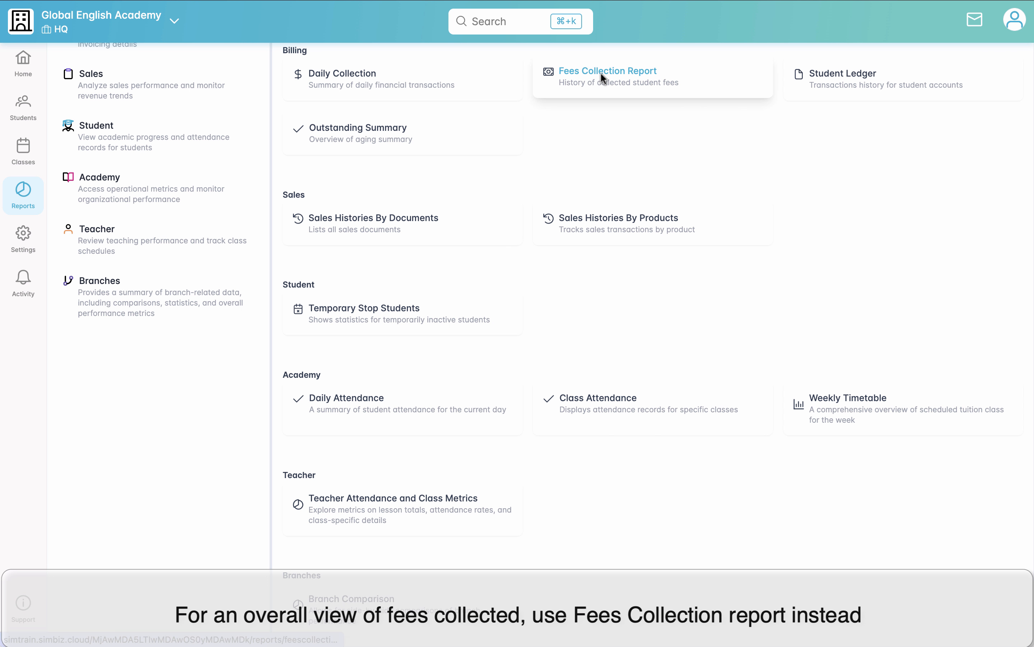
Step: Generate the Fees Collection Report for 01/09/2024 to 13/09/2024 and review its payment method, collection by date and transaction sections
click(666, 79)
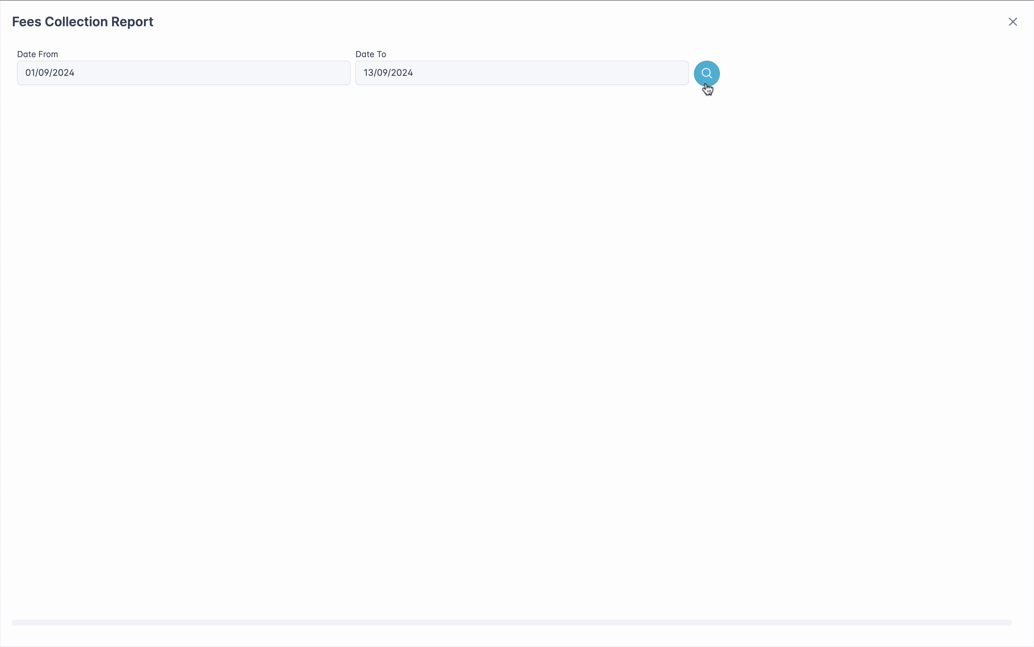
click(279, 74)
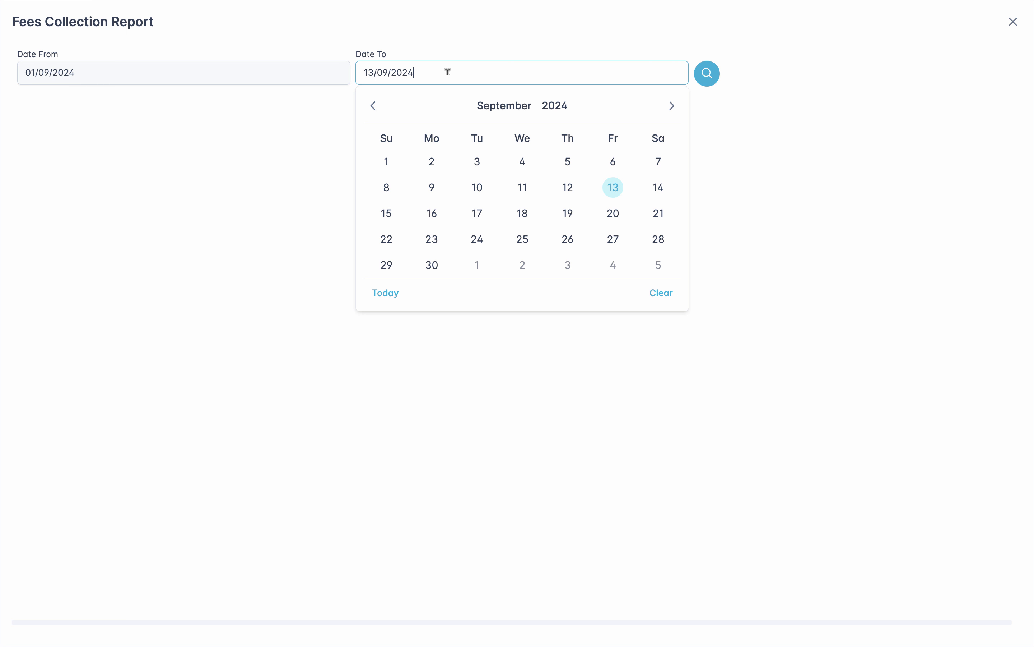
click(730, 124)
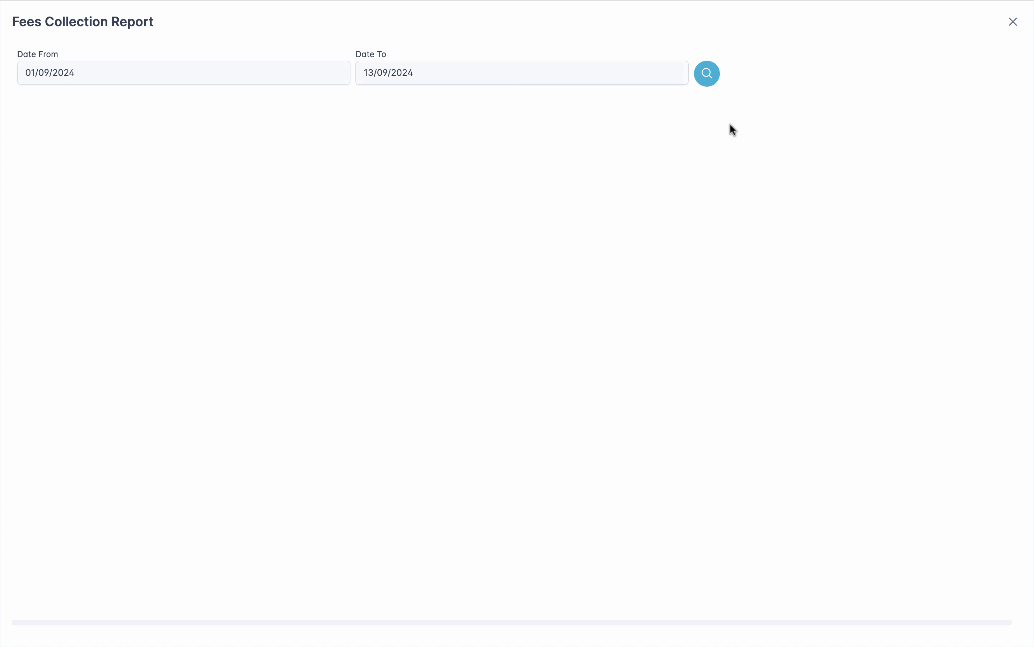
click(708, 76)
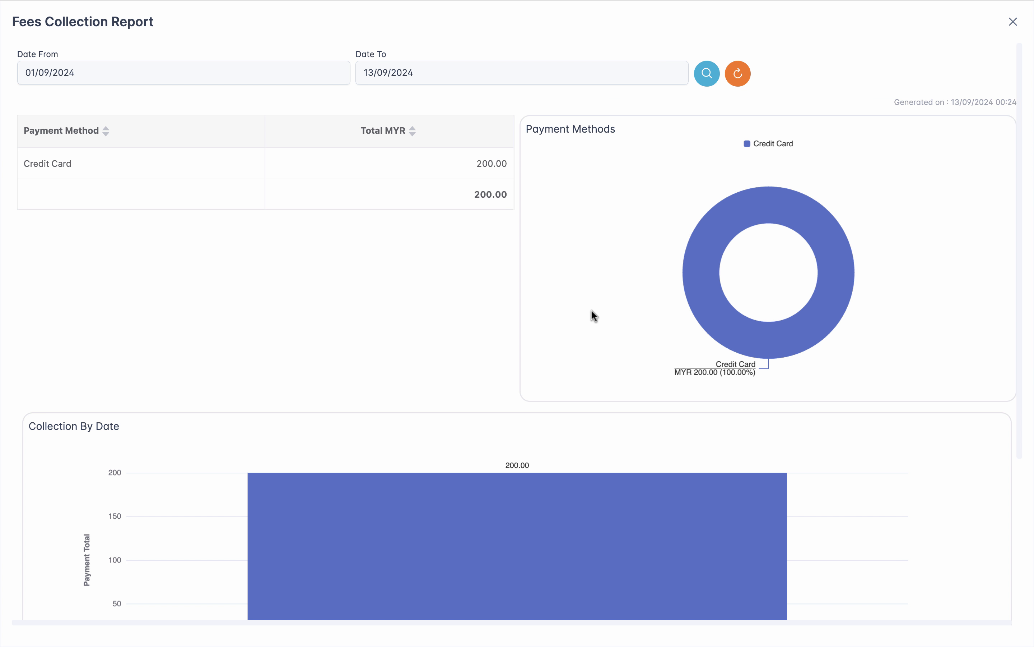
scroll(592, 310, down, 1)
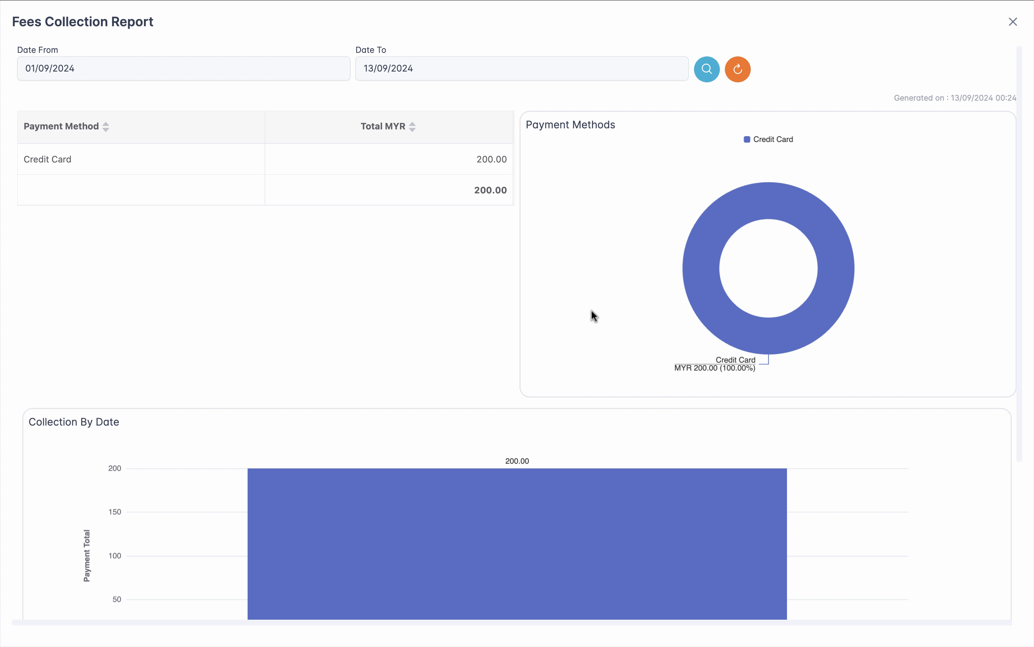
scroll(592, 315, down, 5)
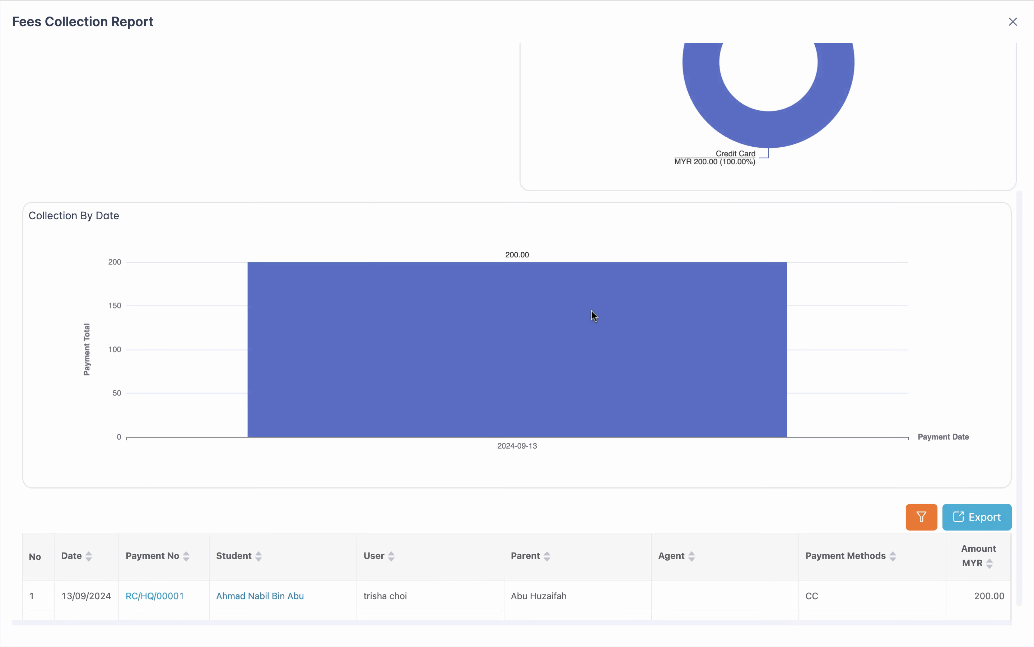
scroll(592, 315, down, 1)
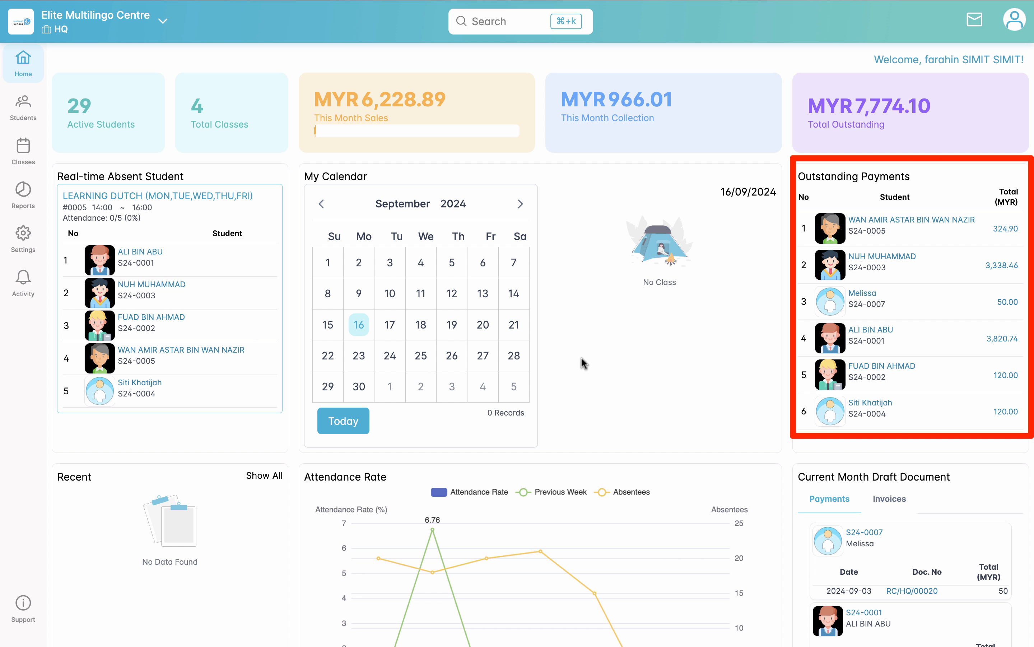
Step: Review the Elite Multilingo Centre home dashboard down to the current month's draft documents, checking both draft payments and draft invoices
scroll(581, 358, down, 3)
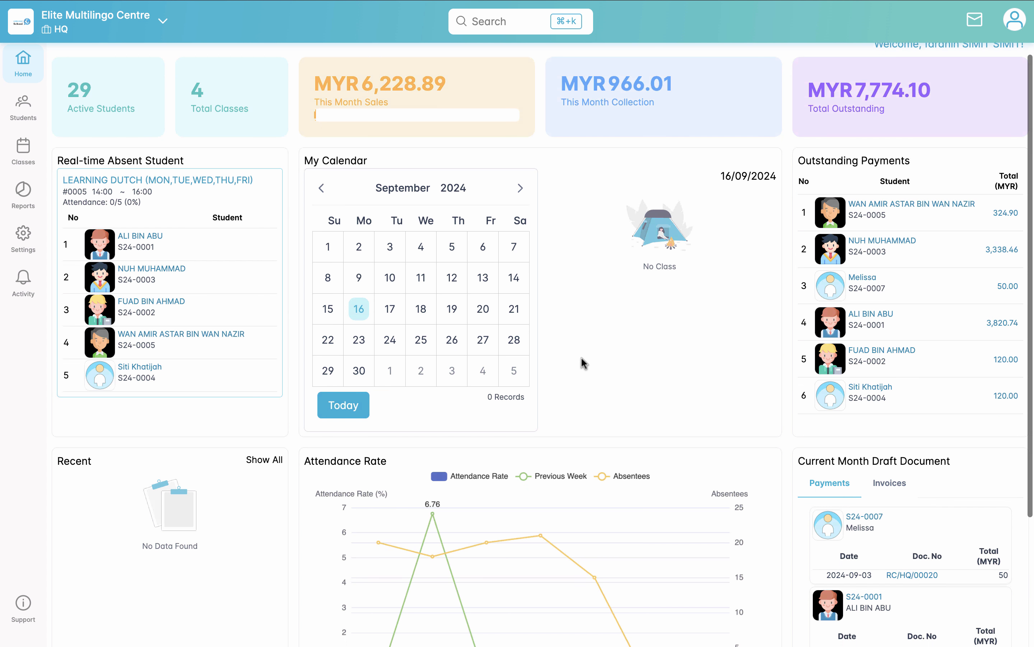
scroll(582, 363, down, 5)
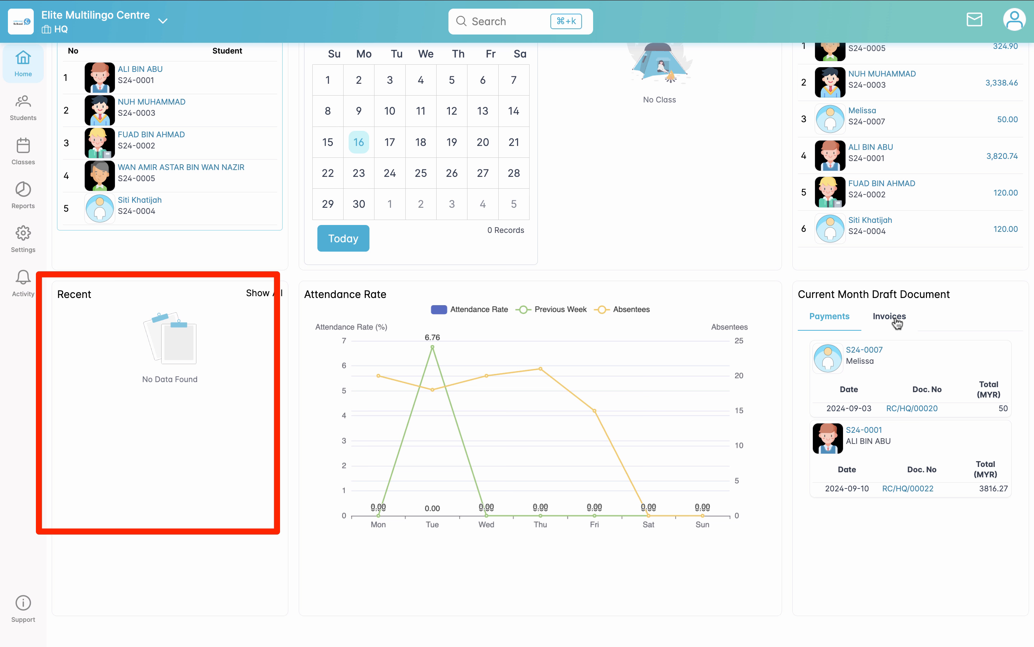
click(898, 323)
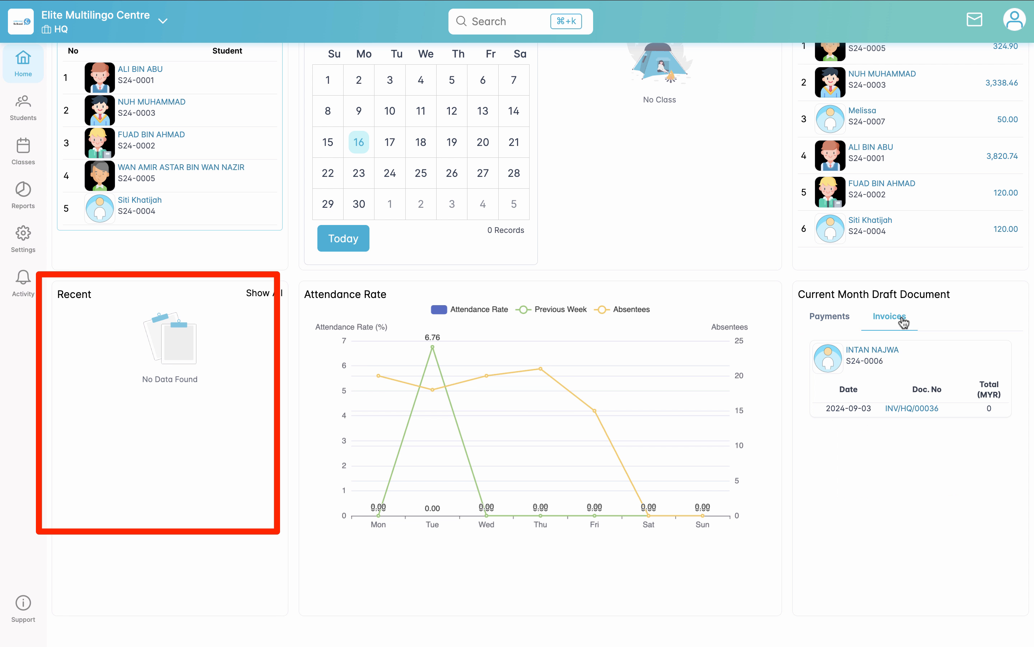
click(829, 317)
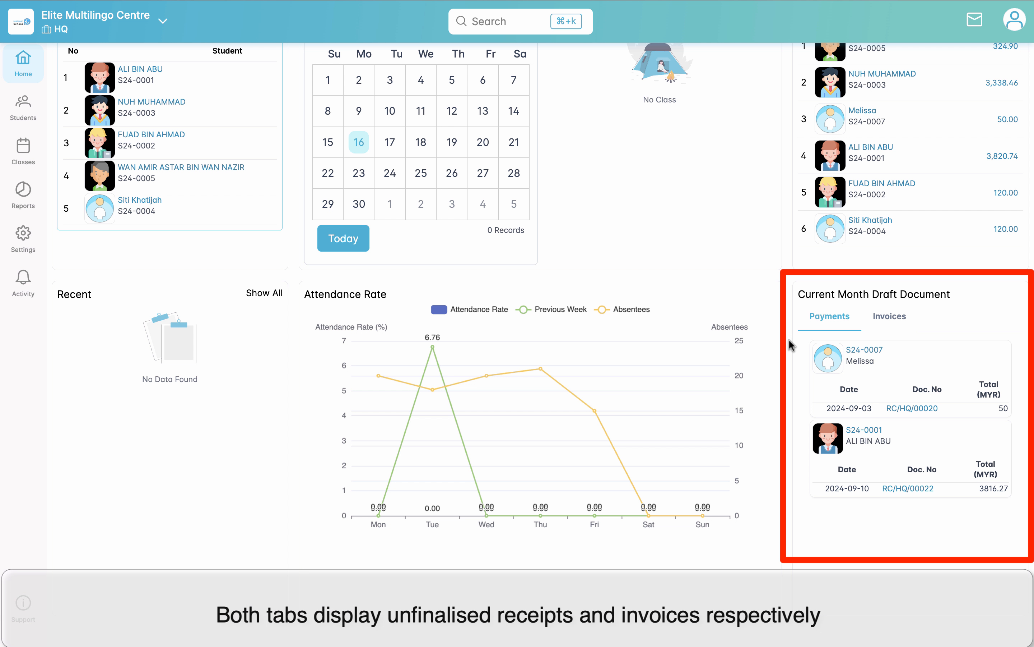
click(897, 321)
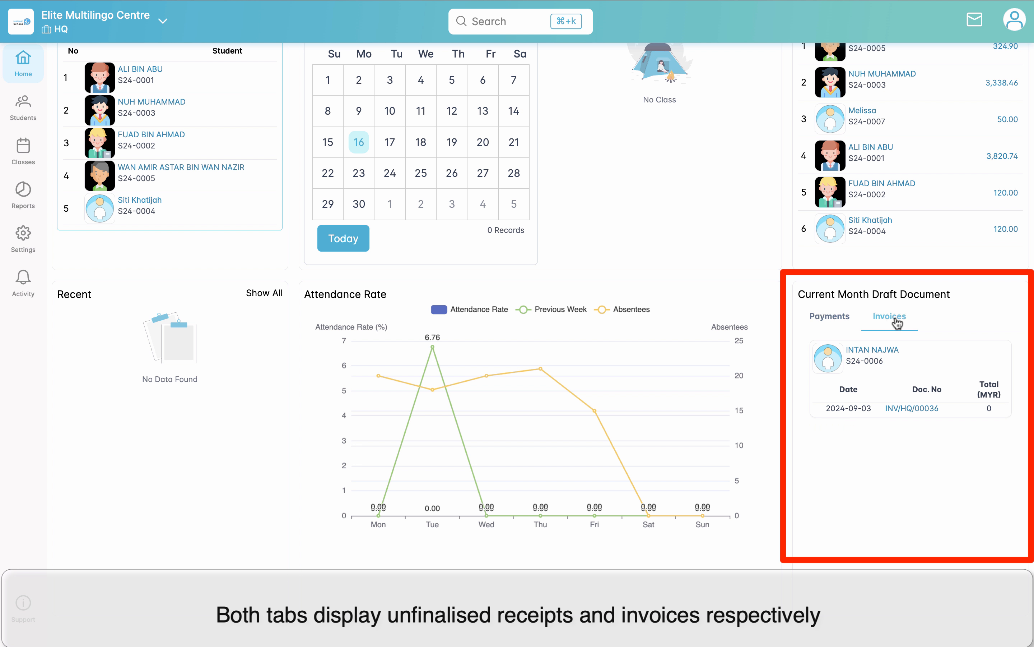